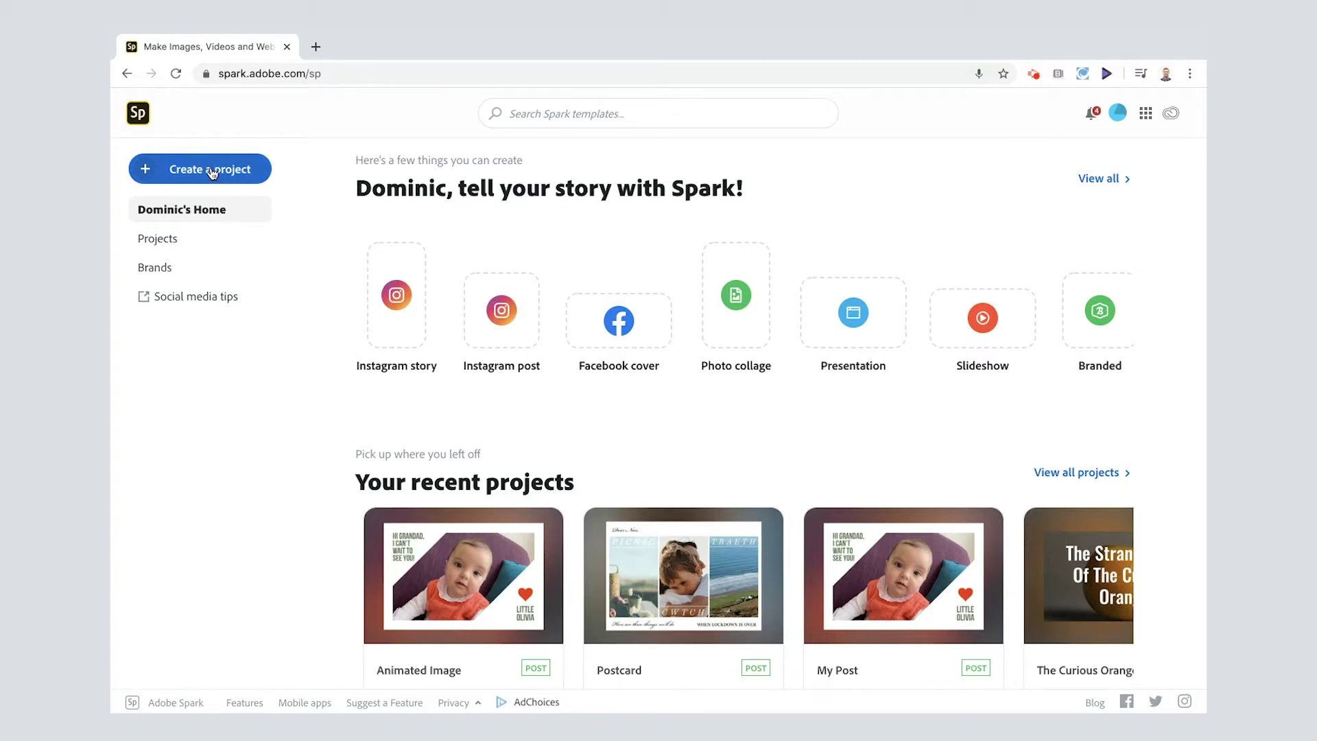
# Step: Create a new video project titled "The Curious Orange"
pyautogui.click(212, 173)
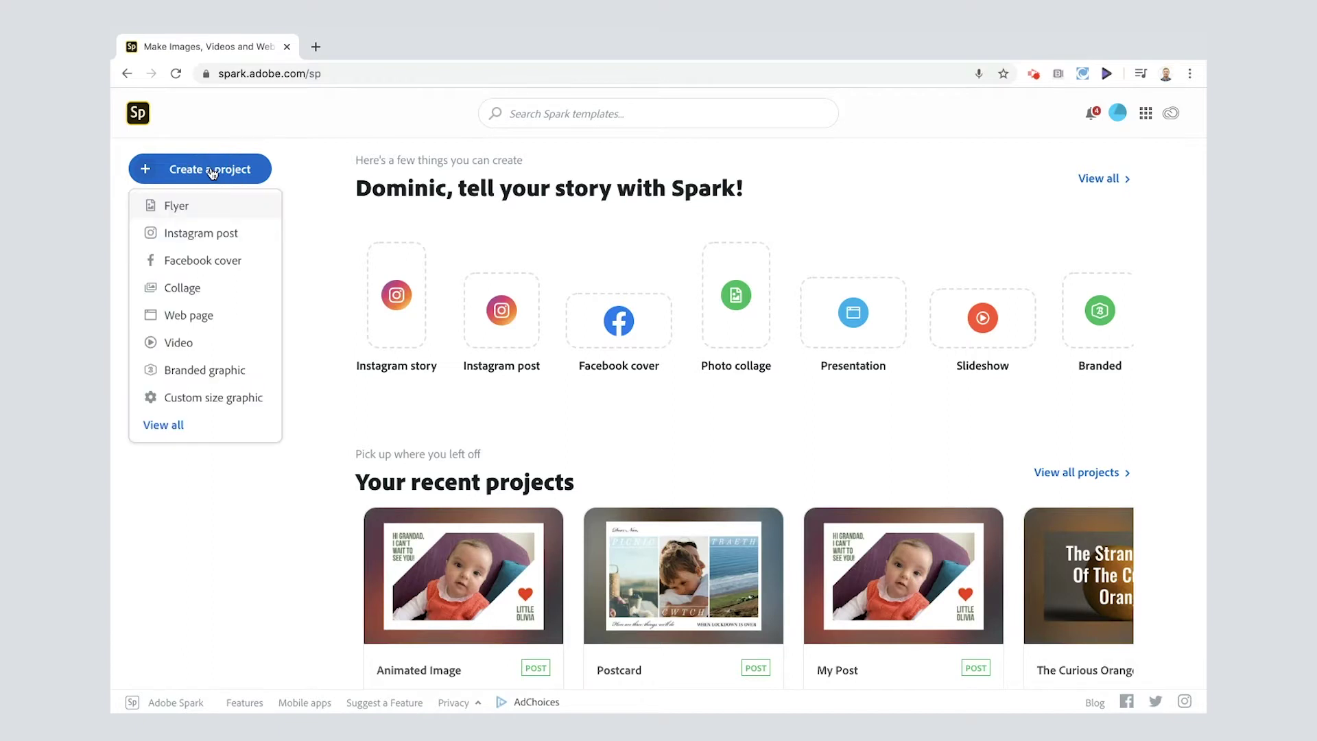
pyautogui.click(179, 343)
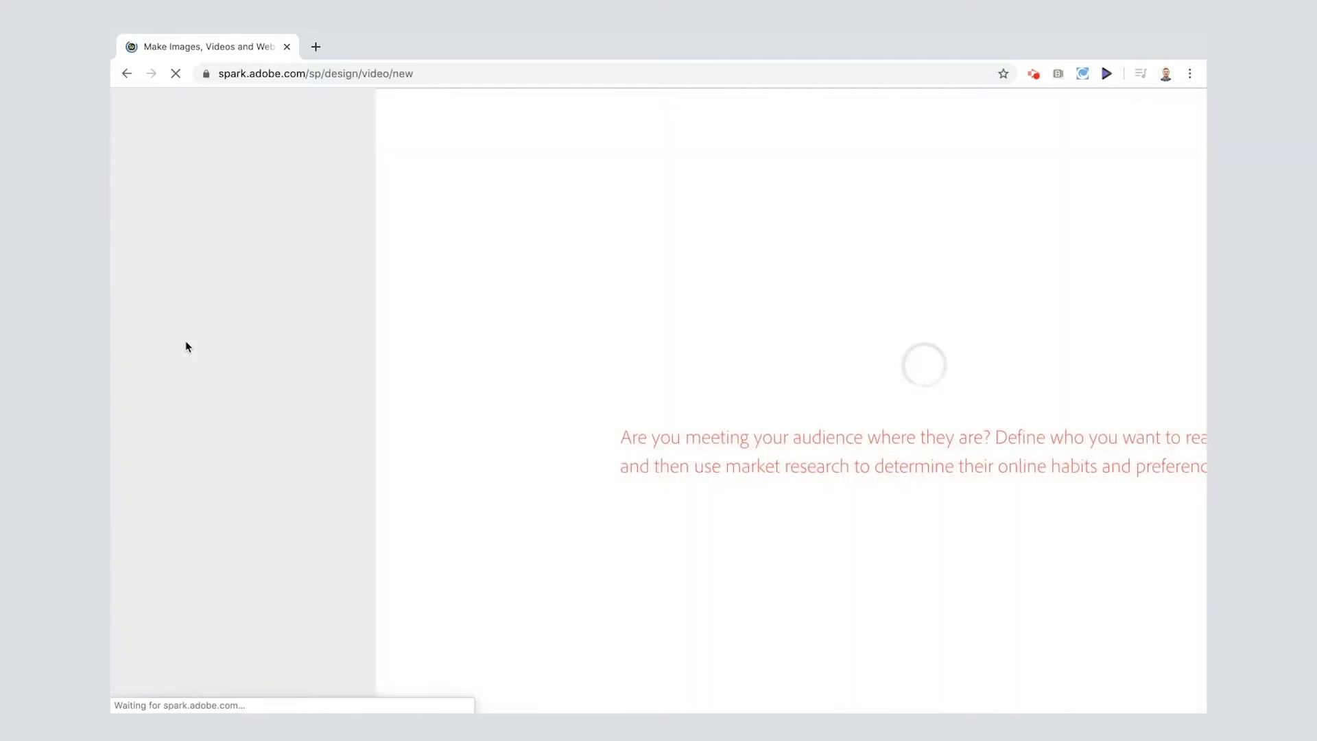
pyautogui.write('The Curiou')
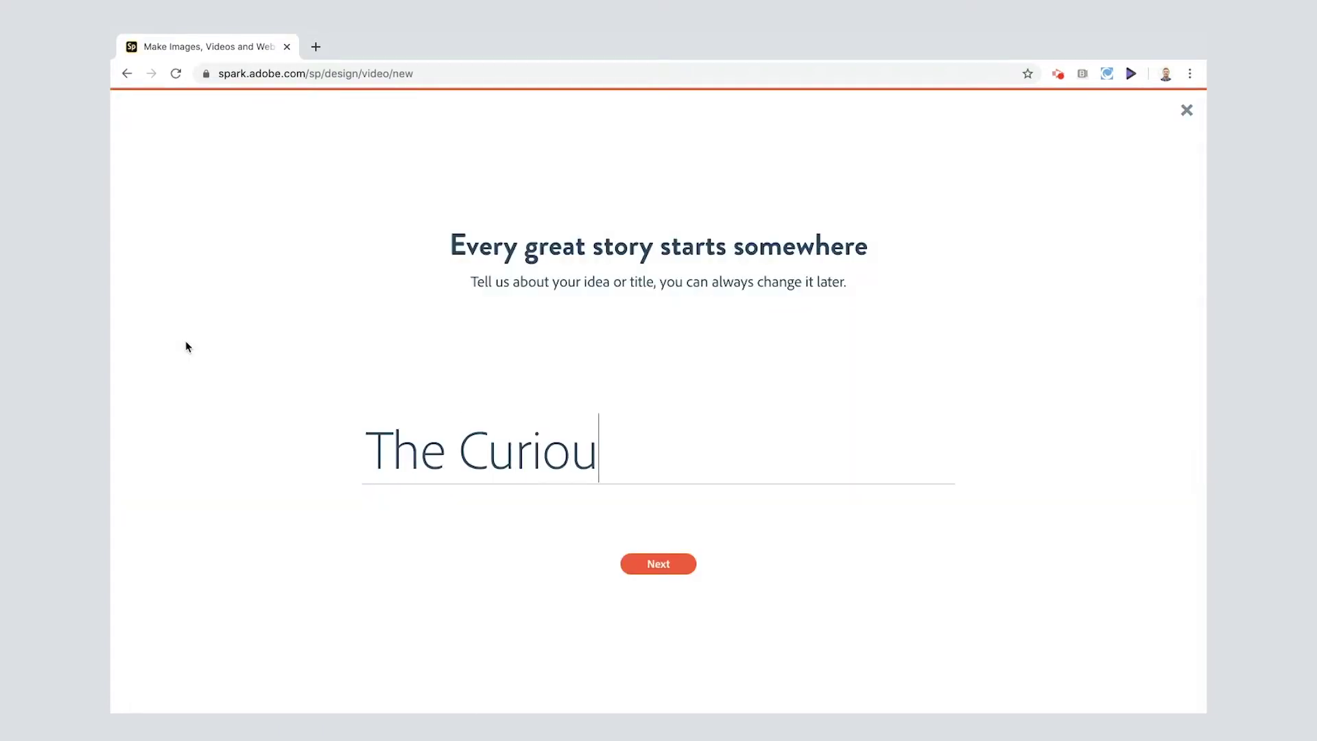
pyautogui.write('s Orange')
pyautogui.click(647, 563)
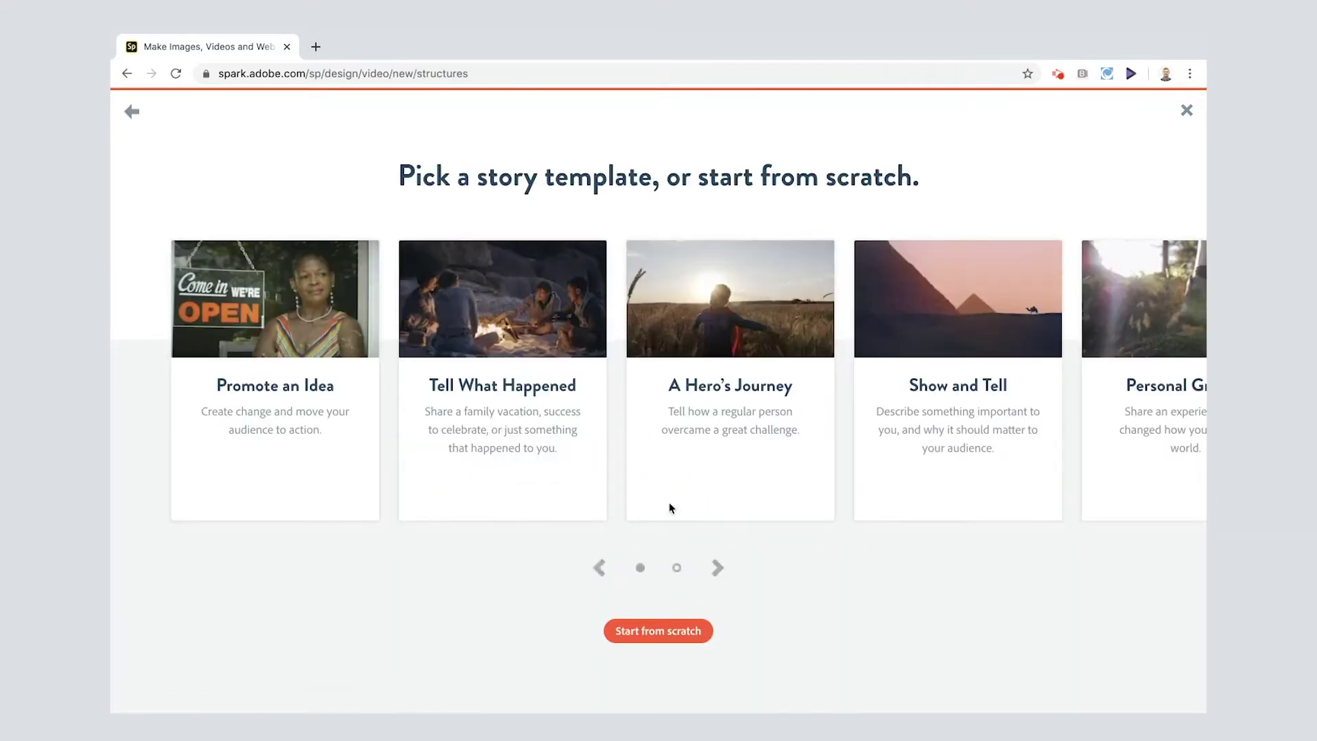
# Step: Look through the story templates, start the video from scratch instead, and dismiss the quick tips tutorial
pyautogui.click(717, 569)
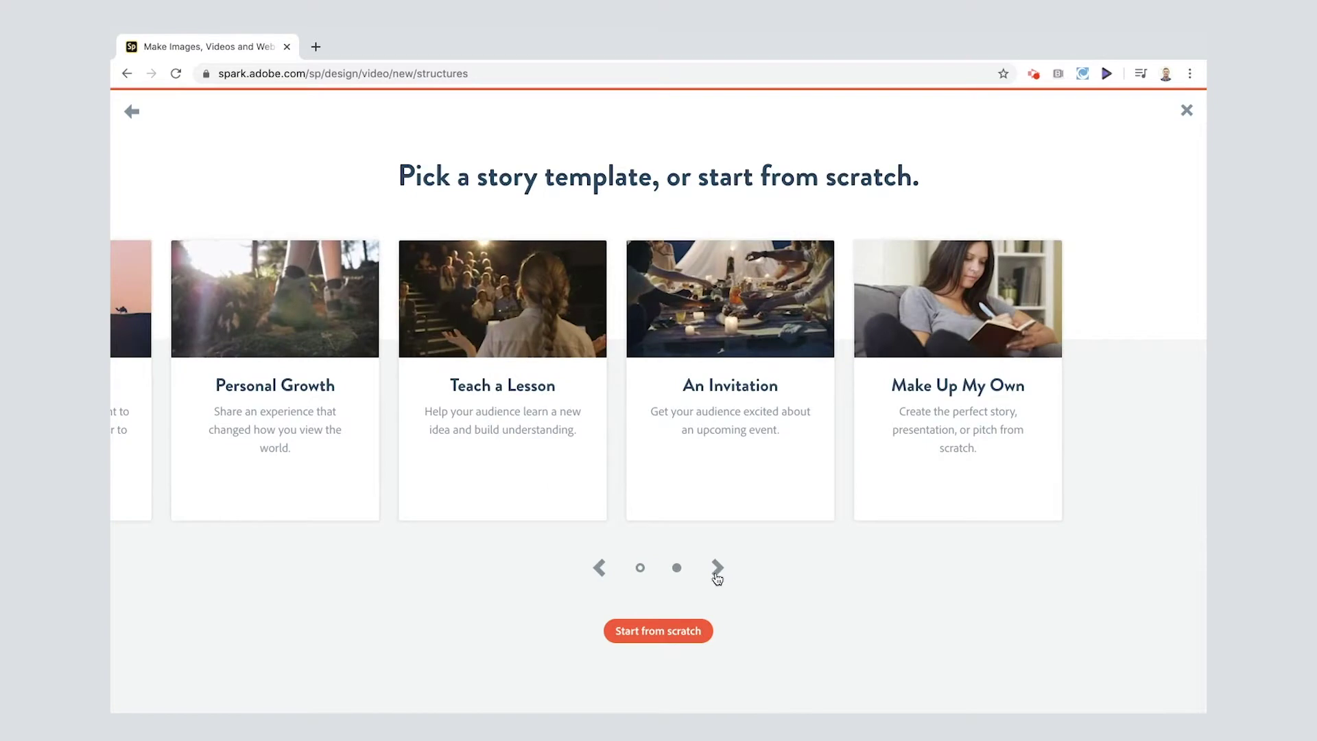
pyautogui.click(601, 569)
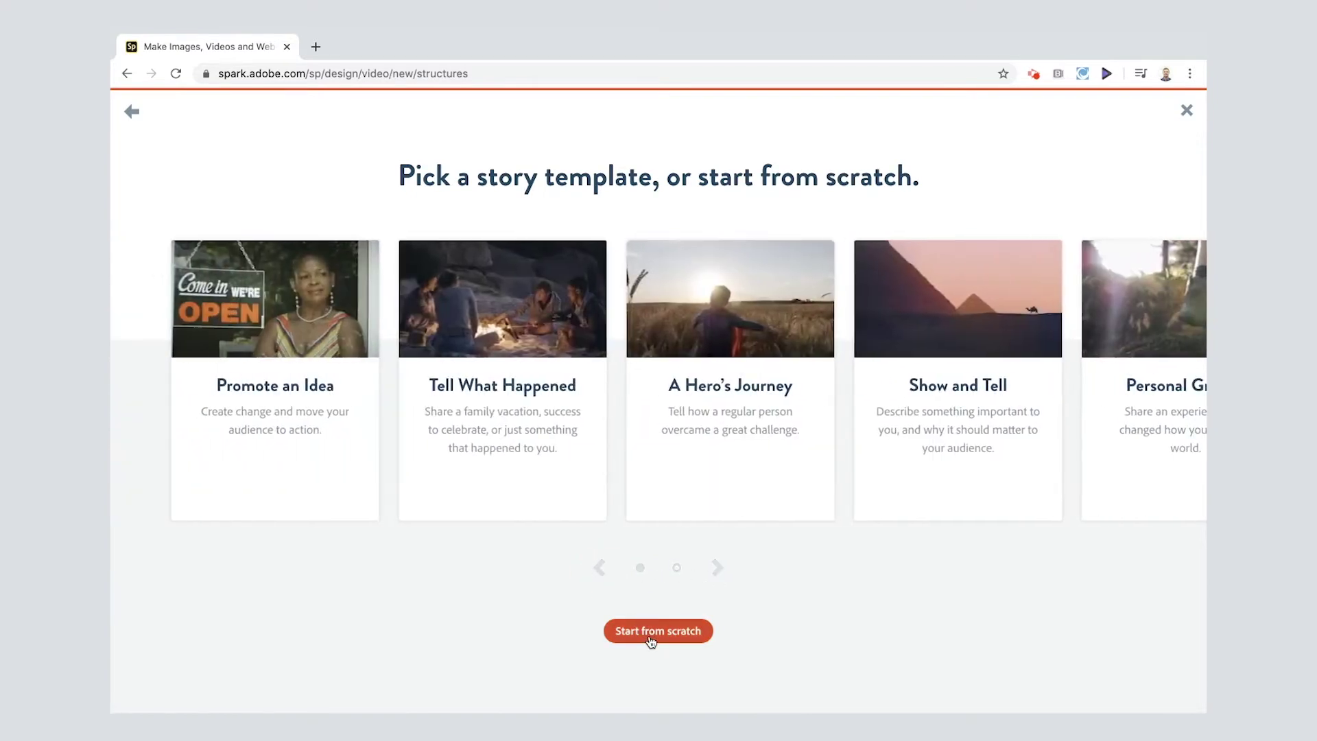
pyautogui.click(651, 638)
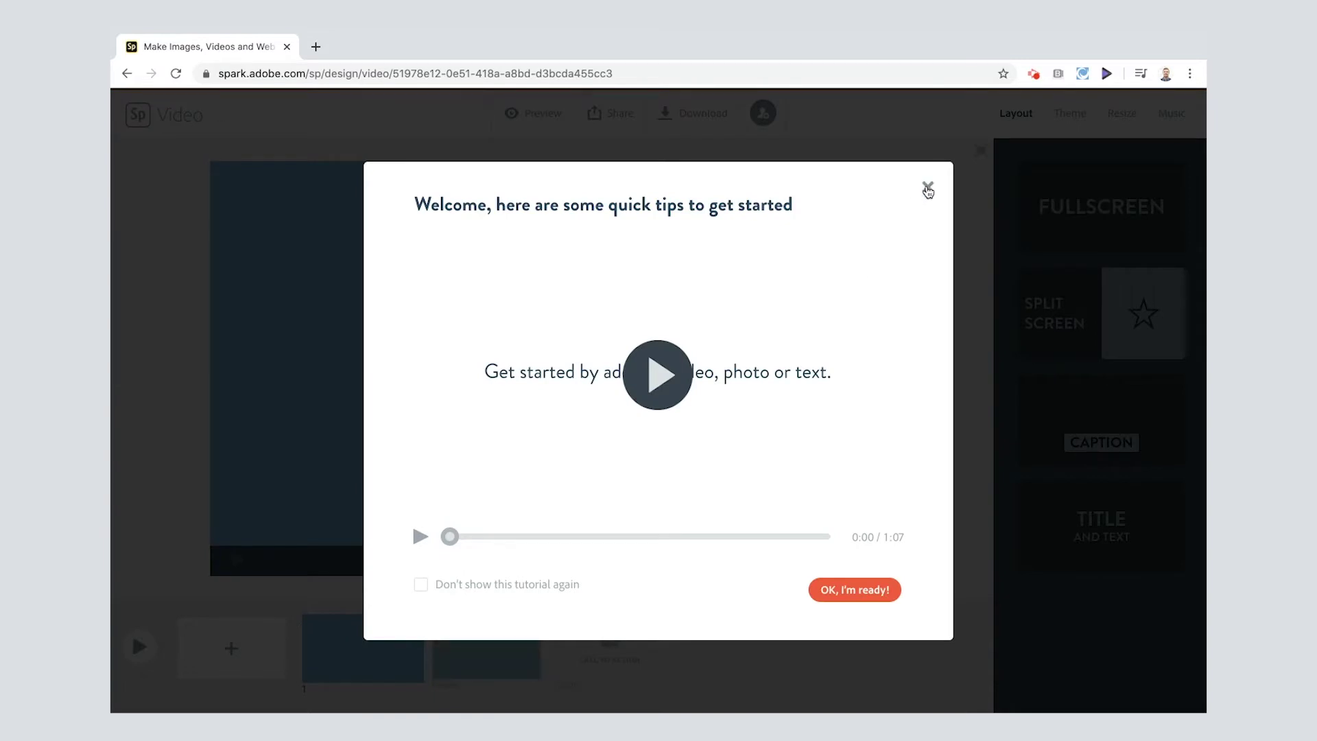
pyautogui.click(927, 189)
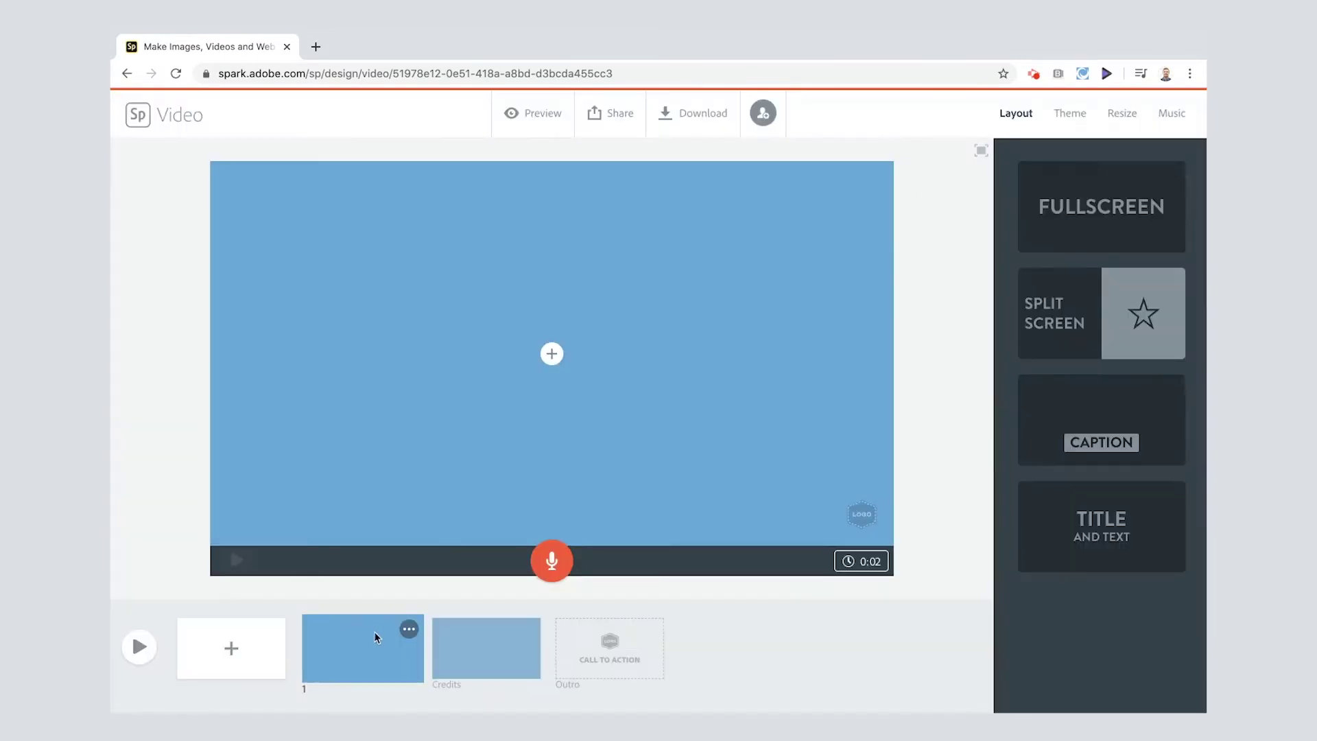
# Step: Add five blank slides after the first one, making six slides before the credits
pyautogui.click(232, 655)
pyautogui.click(232, 655)
pyautogui.click(233, 655)
pyautogui.click(234, 656)
pyautogui.click(233, 656)
pyautogui.click(234, 657)
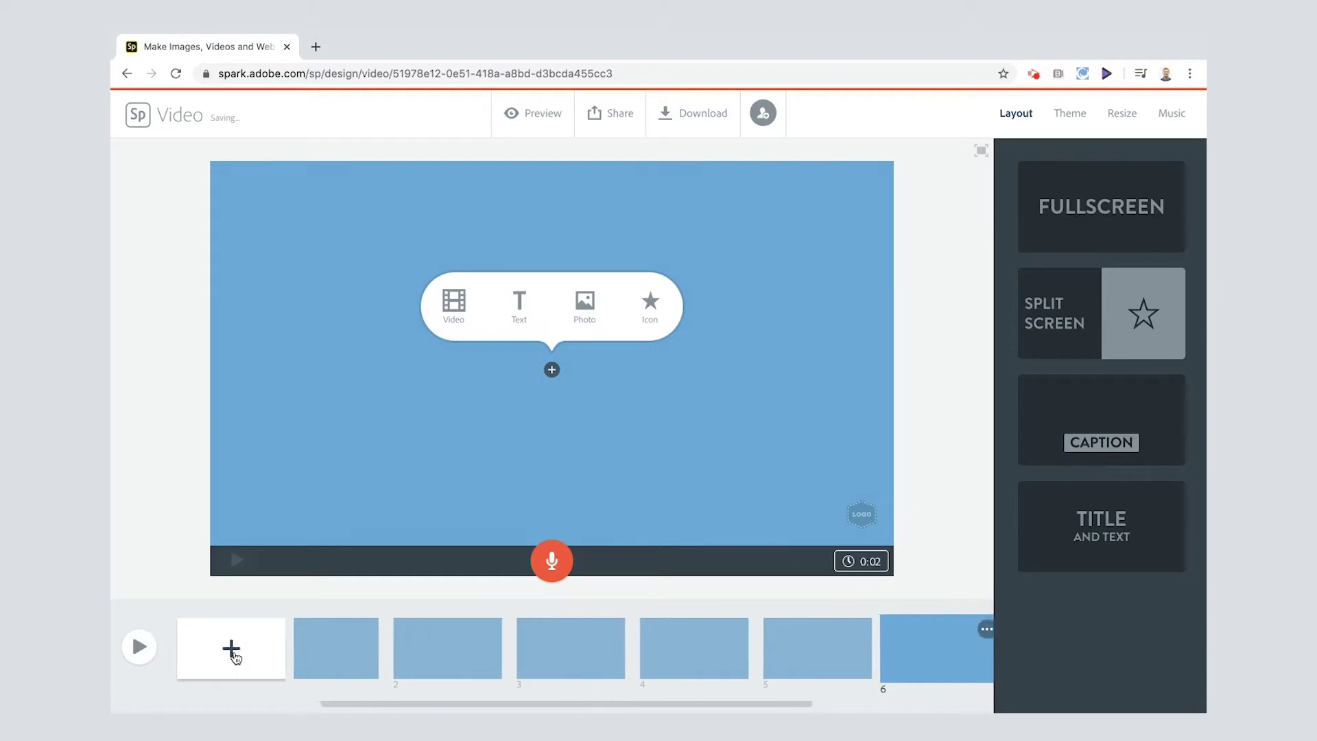
pyautogui.moveTo(373, 702); pyautogui.dragTo(641, 693)
pyautogui.moveTo(895, 673)
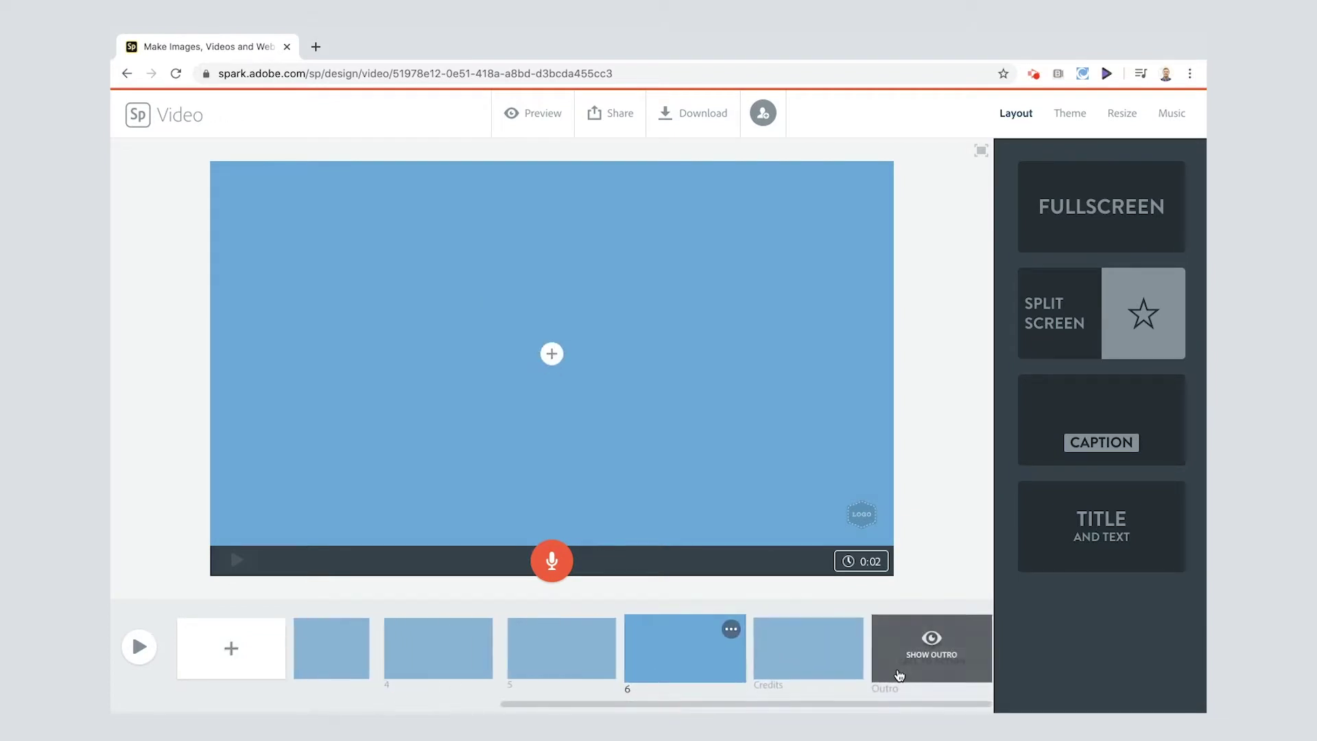
pyautogui.moveTo(679, 701); pyautogui.dragTo(402, 685)
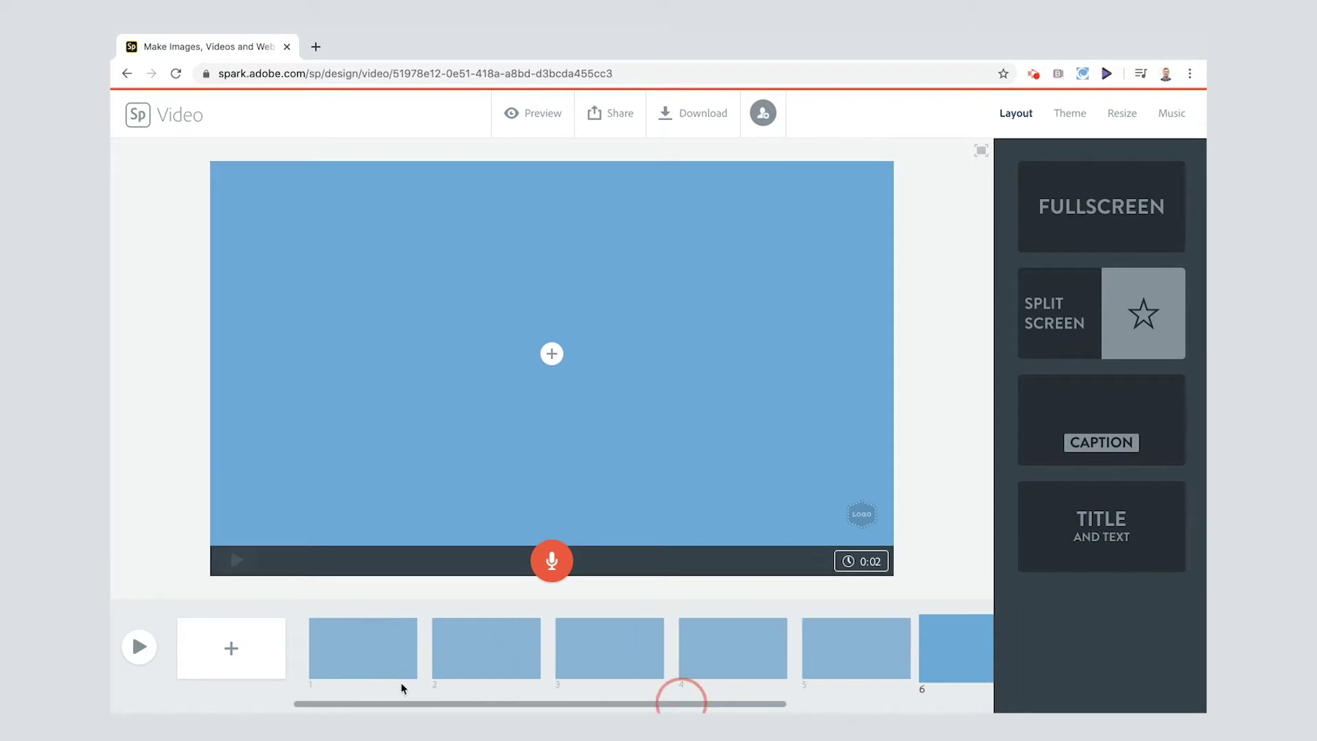
# Step: Add the text "The Strange Tale Of The Curious Orange" to the first slide and enlarge it to the maximum size
pyautogui.click(351, 642)
pyautogui.click(520, 307)
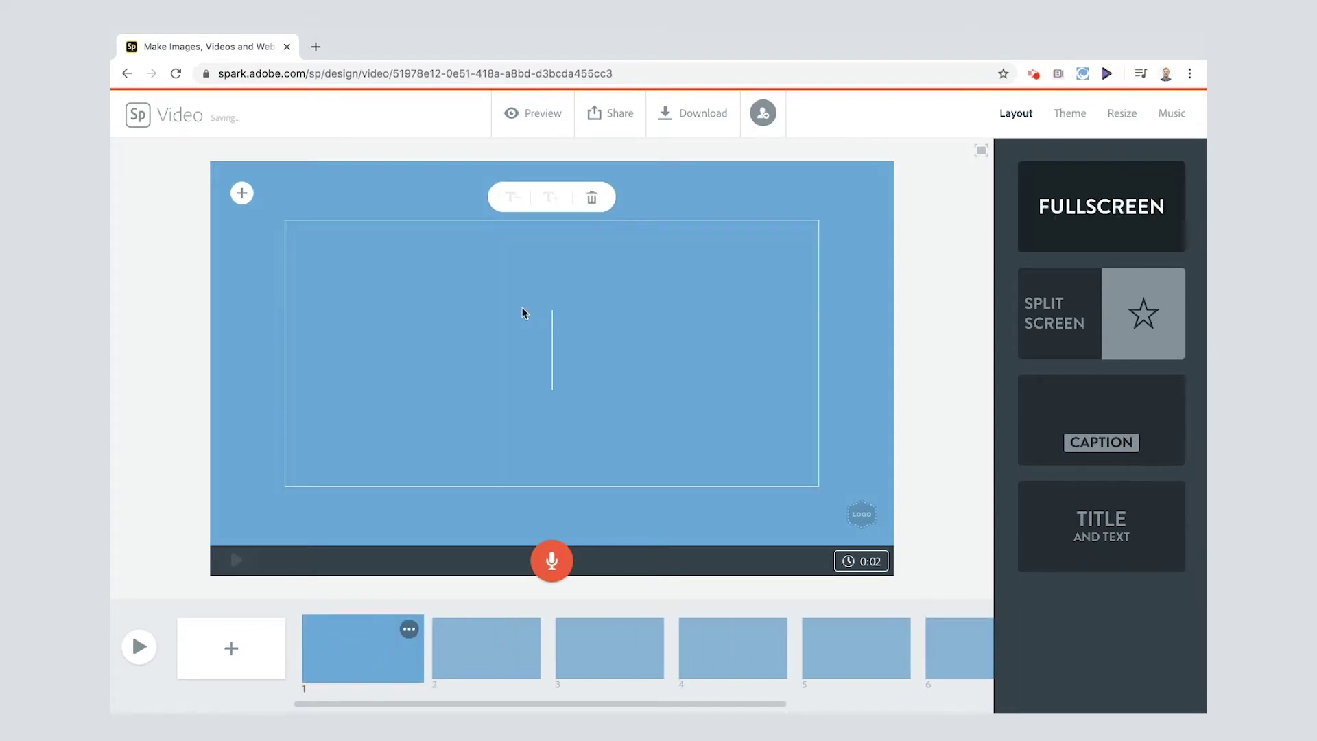
pyautogui.write('Te4h')
pyautogui.press('BackSpace')
pyautogui.press('BackSpace')
pyautogui.press('BackSpace')
pyautogui.write('he Sterang')
pyautogui.press('BackSpace')
pyautogui.press('BackSpace')
pyautogui.press('BackSpace')
pyautogui.press('BackSpace')
pyautogui.press('BackSpace')
pyautogui.write('range ')
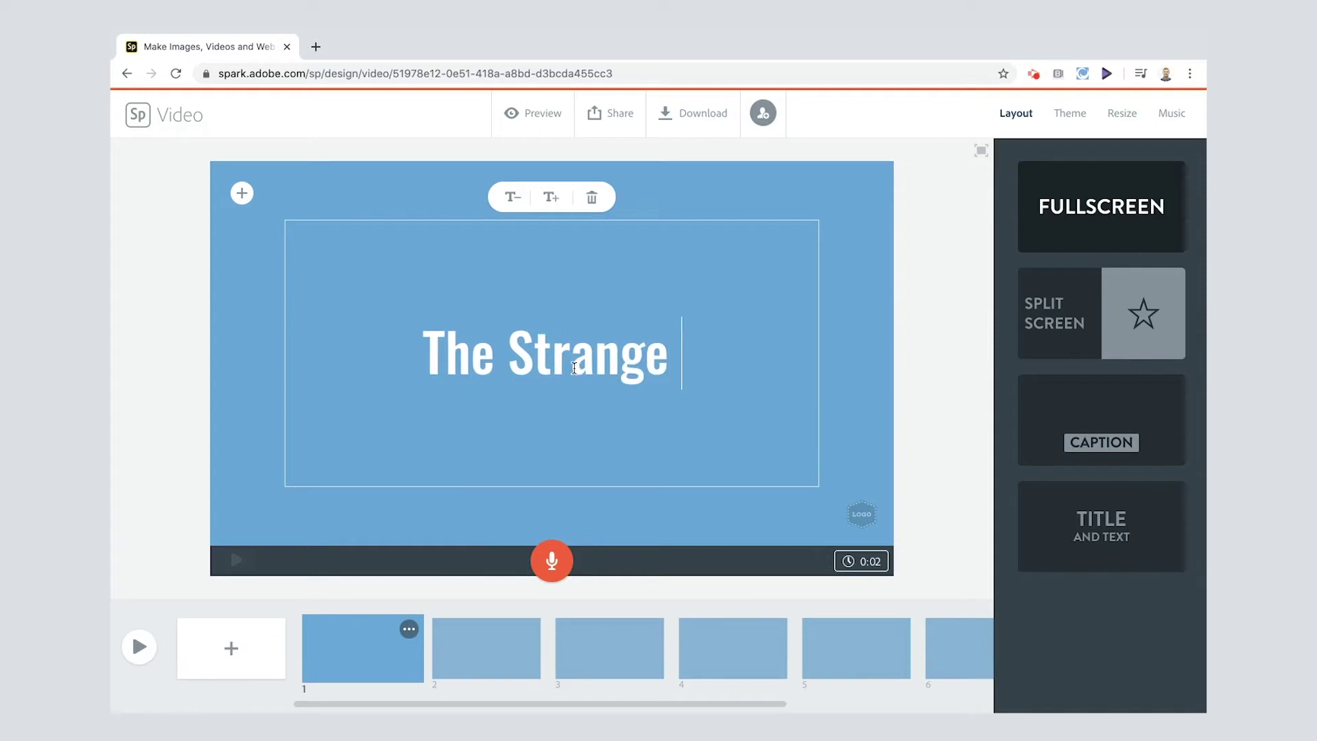
pyautogui.write('Tale Of The')
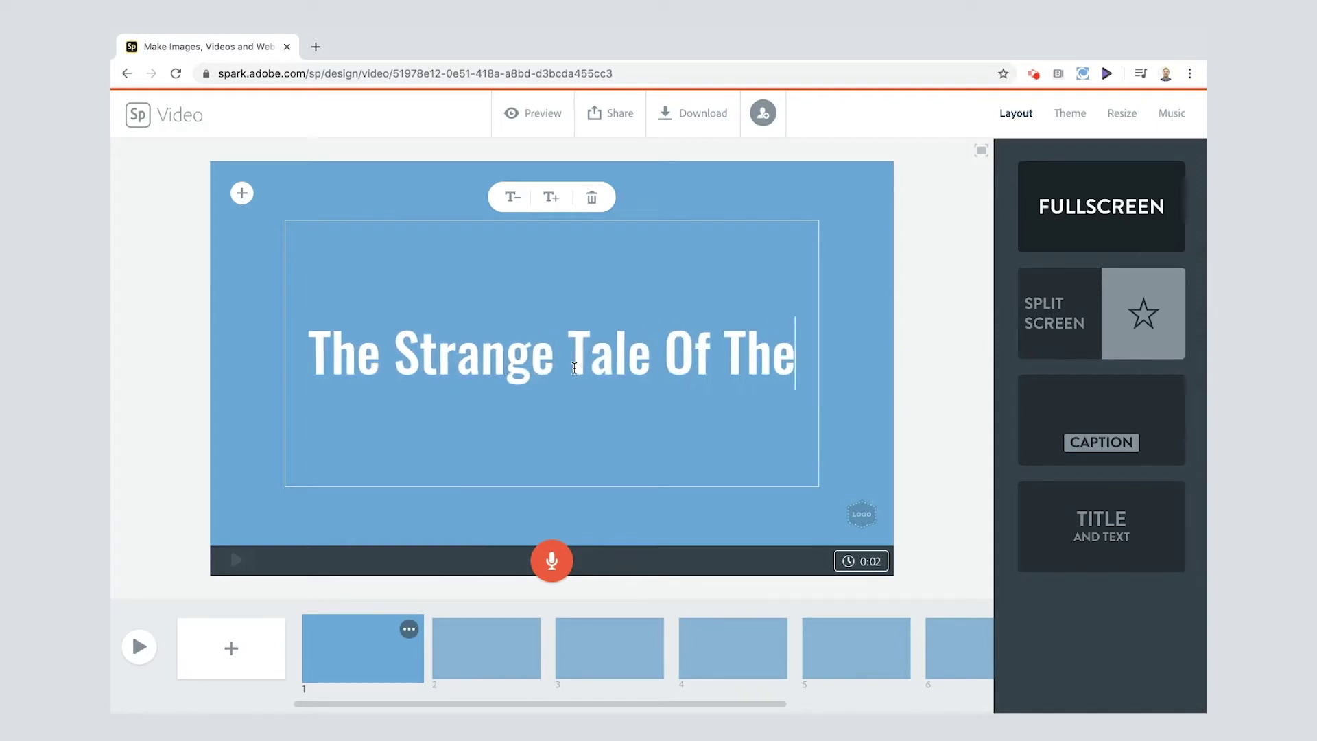
pyautogui.write(' Curious Orange')
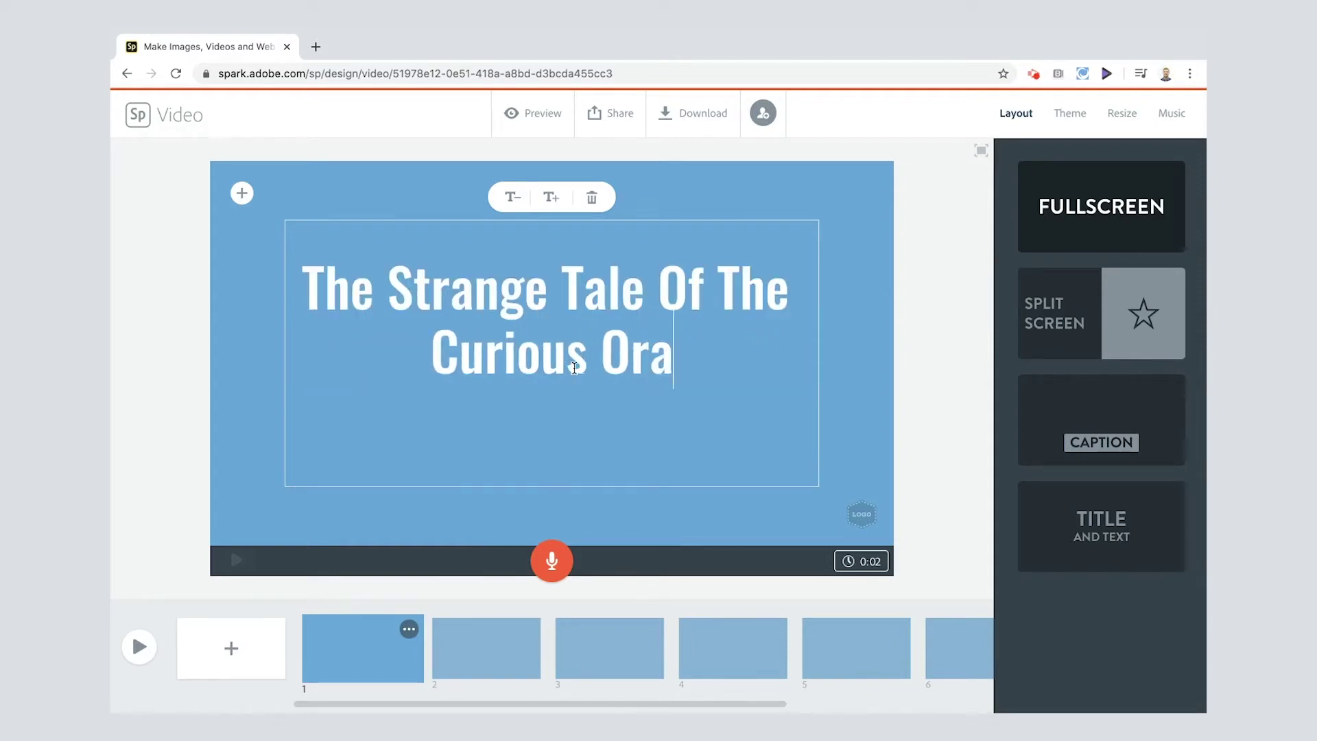
pyautogui.click(551, 199)
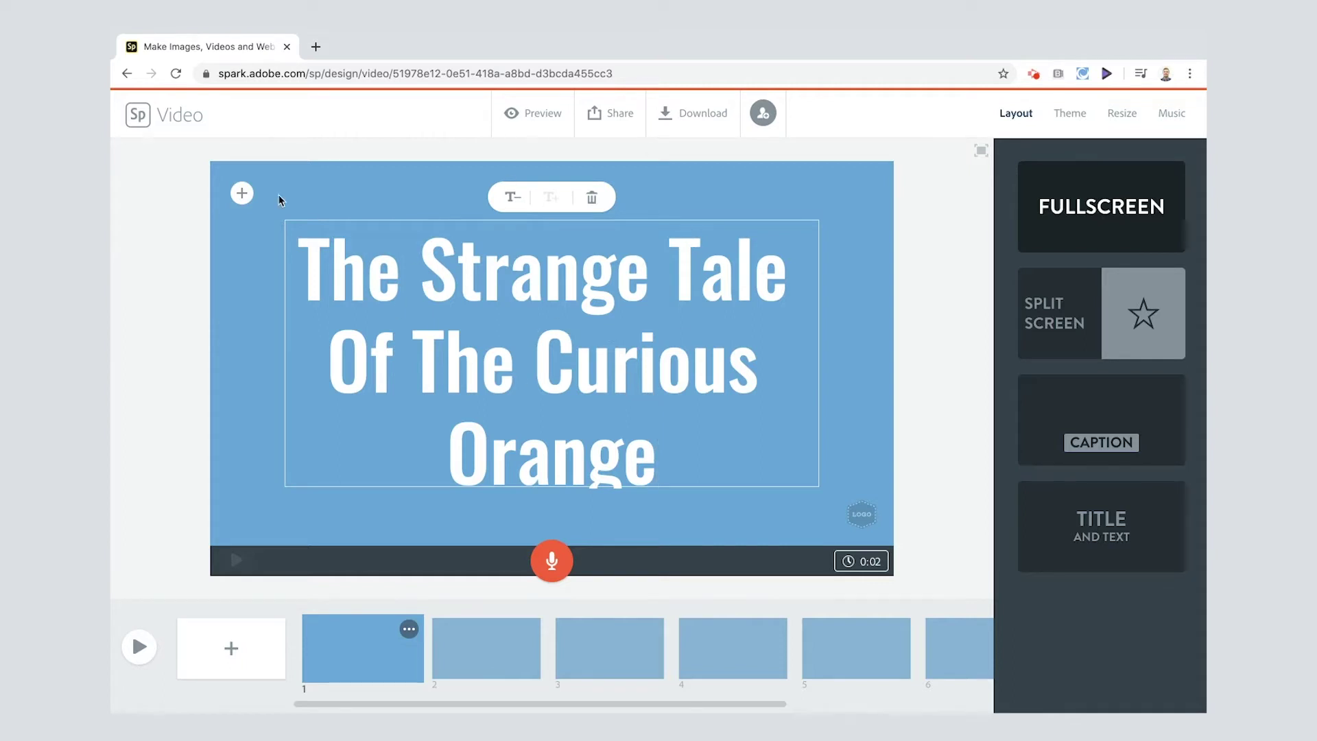
# Step: Search the free photos for "orange" and set the single orange on a blue background as the first slide's photo
pyautogui.click(242, 194)
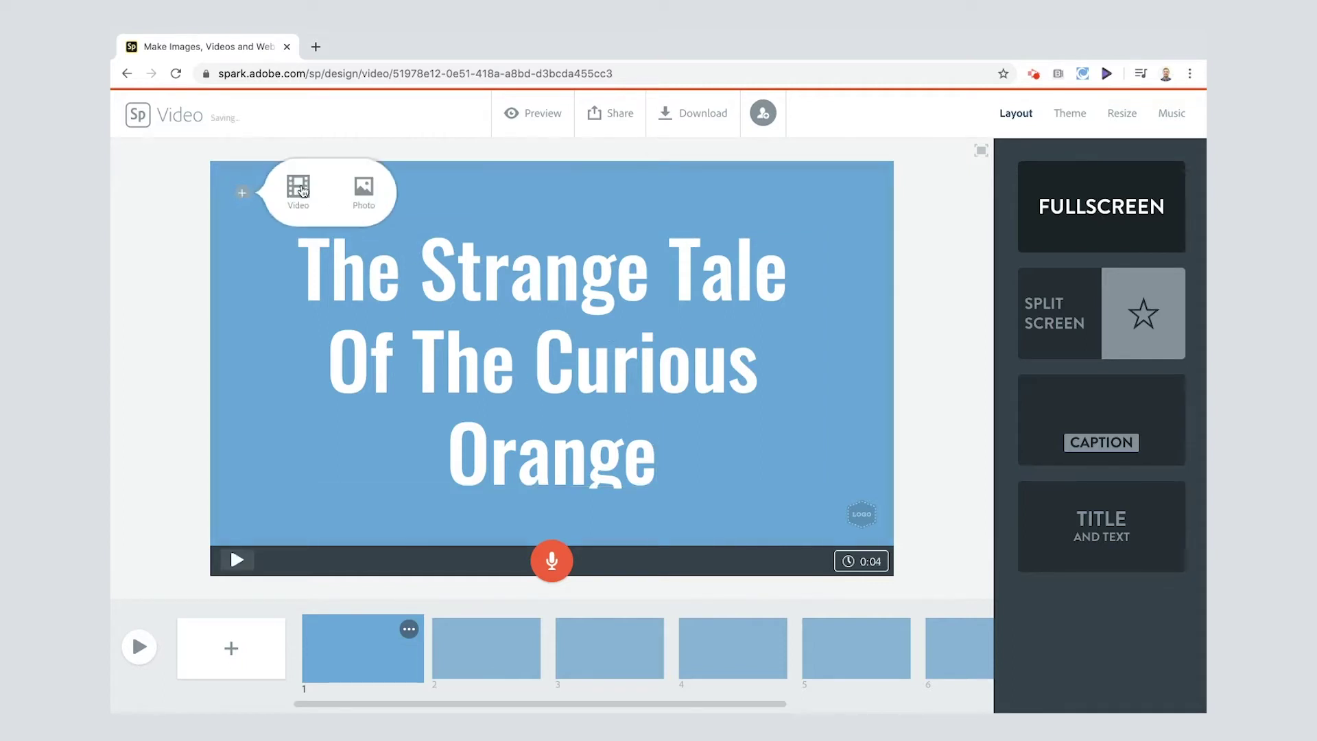
pyautogui.click(361, 198)
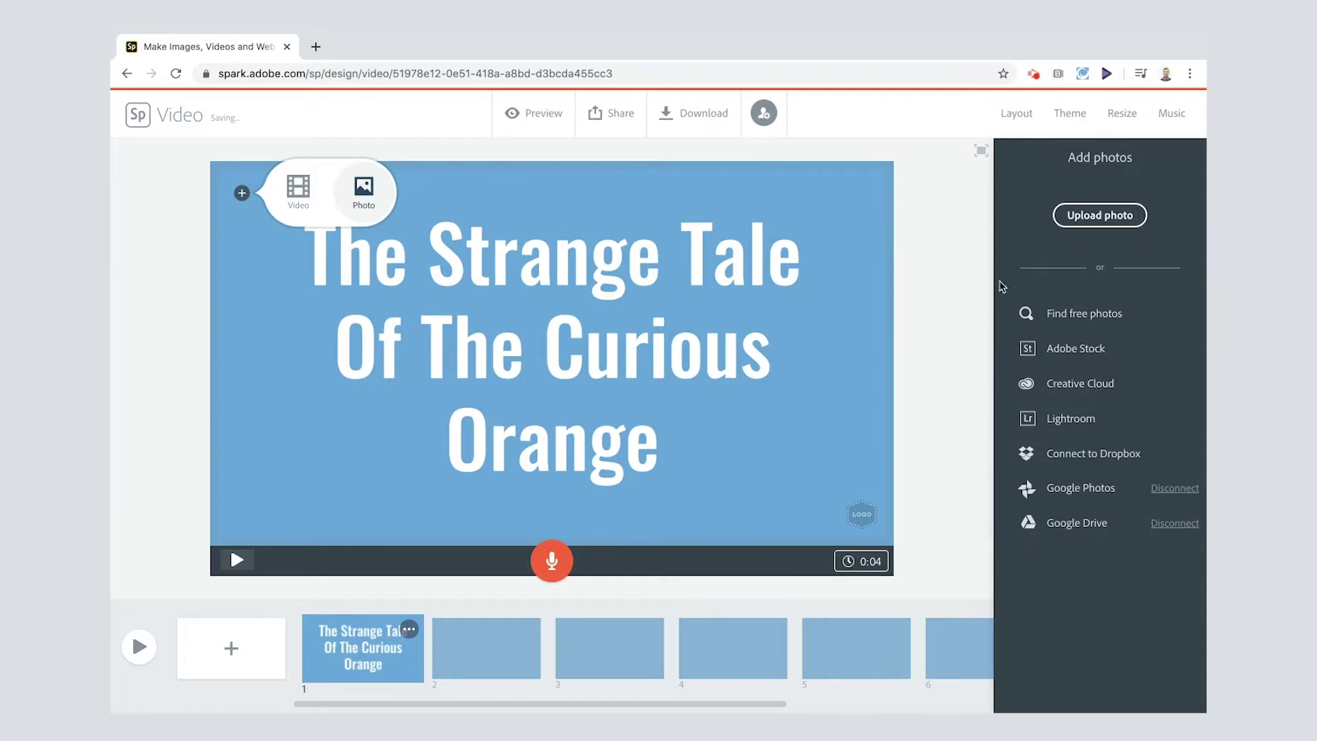
pyautogui.click(1067, 316)
pyautogui.write('orange')
pyautogui.press('Return')
pyautogui.click(1137, 581)
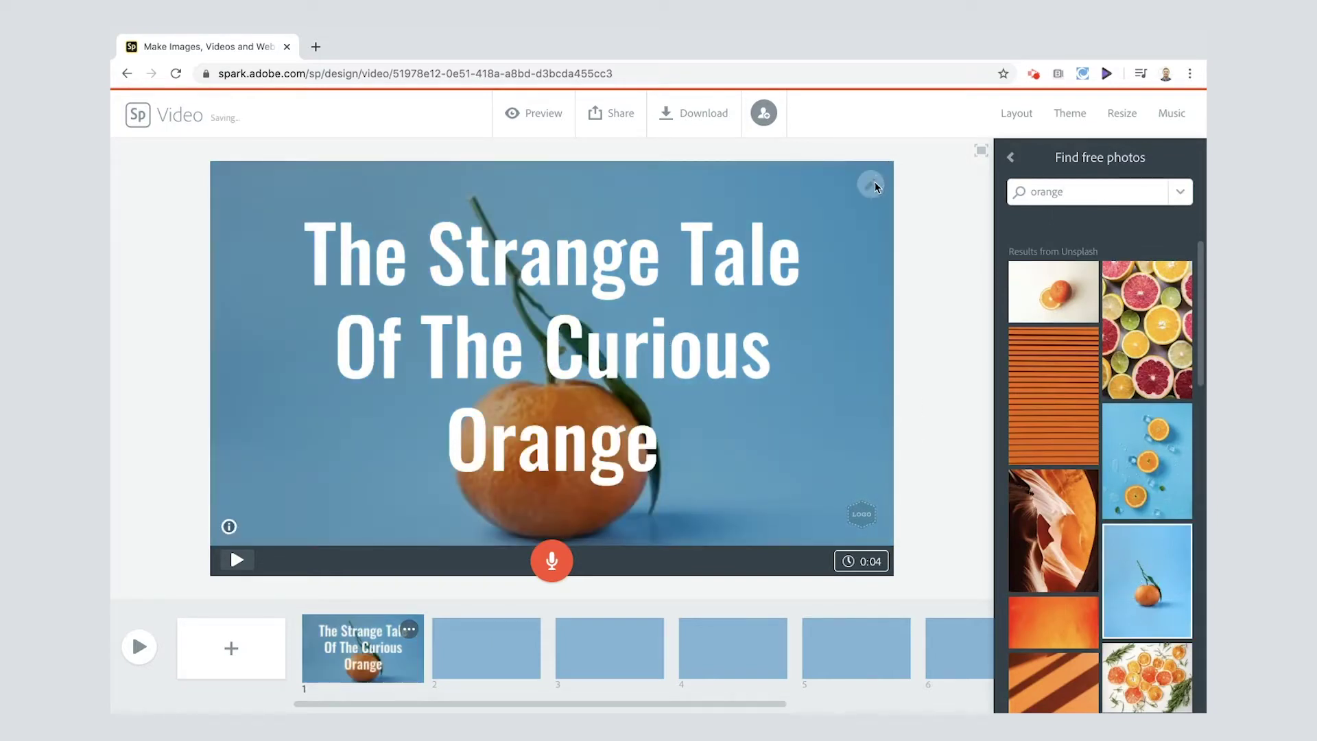
# Step: Move the title text on the first slide to the left-aligned position
pyautogui.click(742, 261)
pyautogui.click(621, 233)
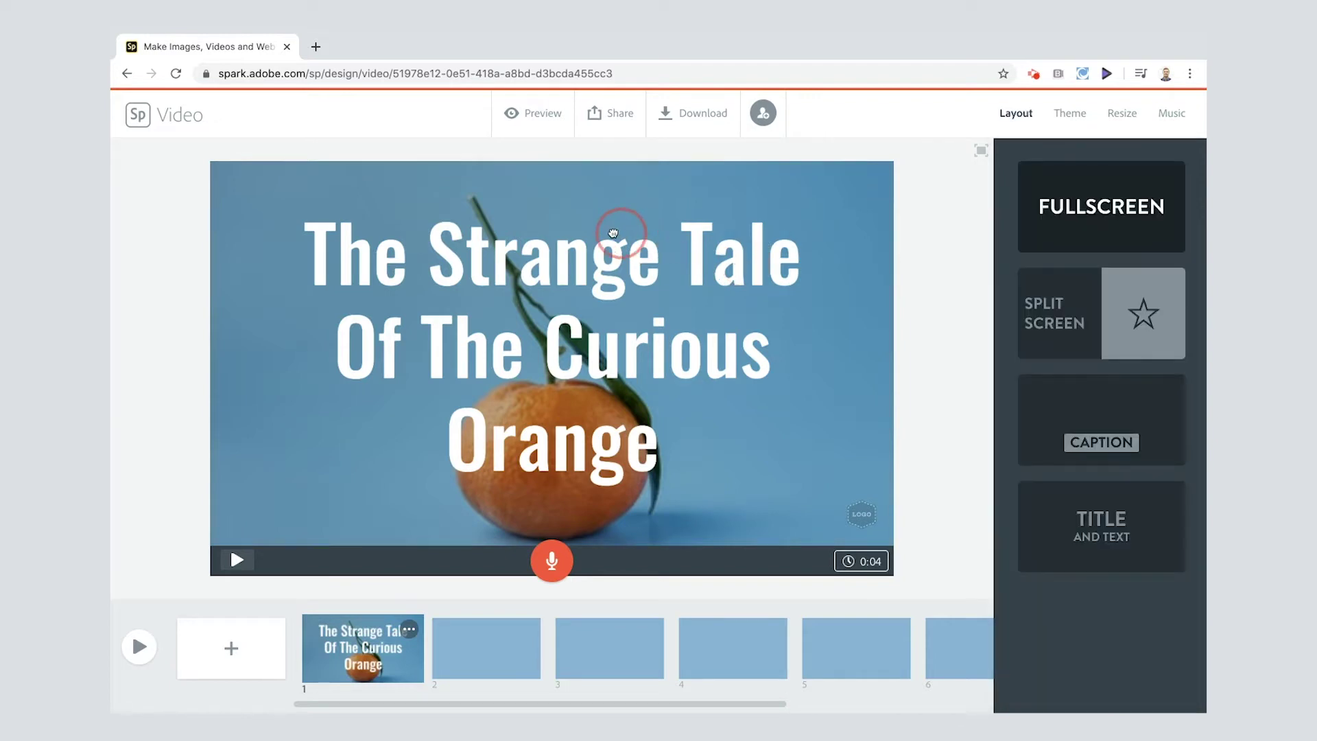
pyautogui.click(442, 251)
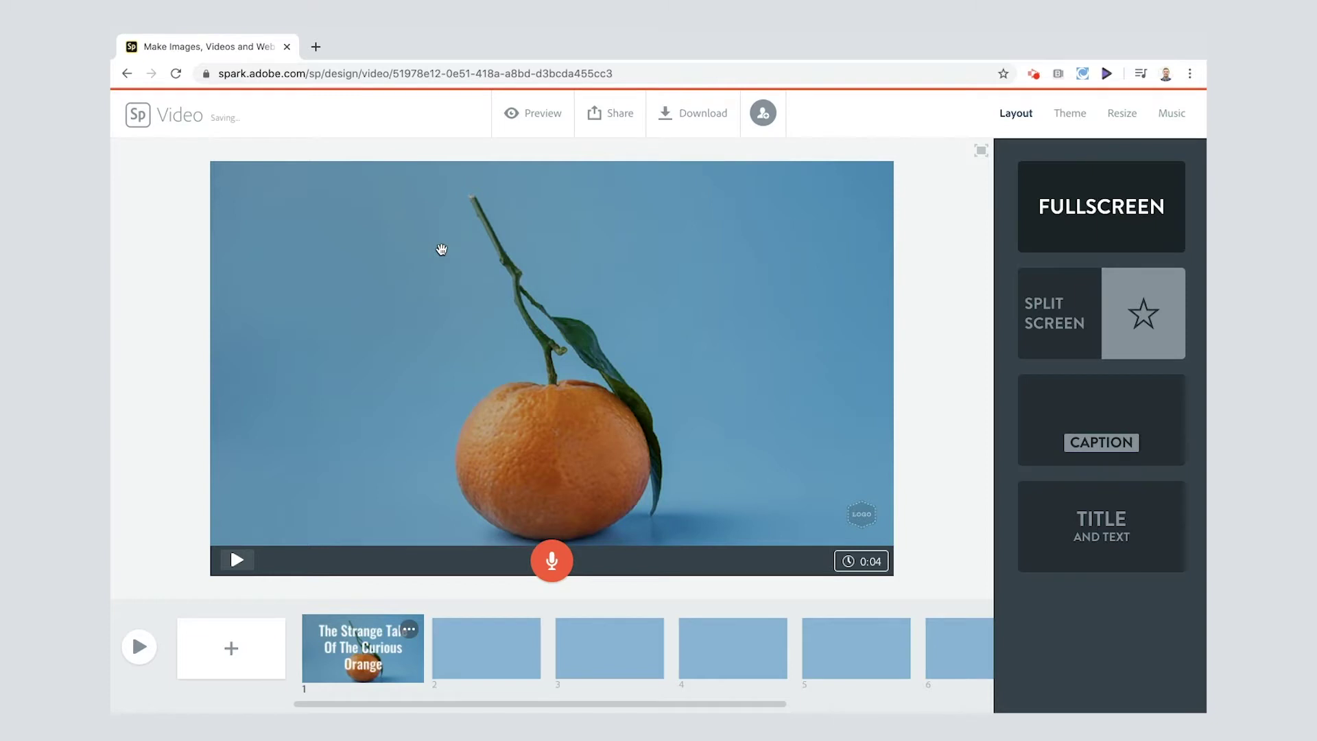
pyautogui.click(599, 453)
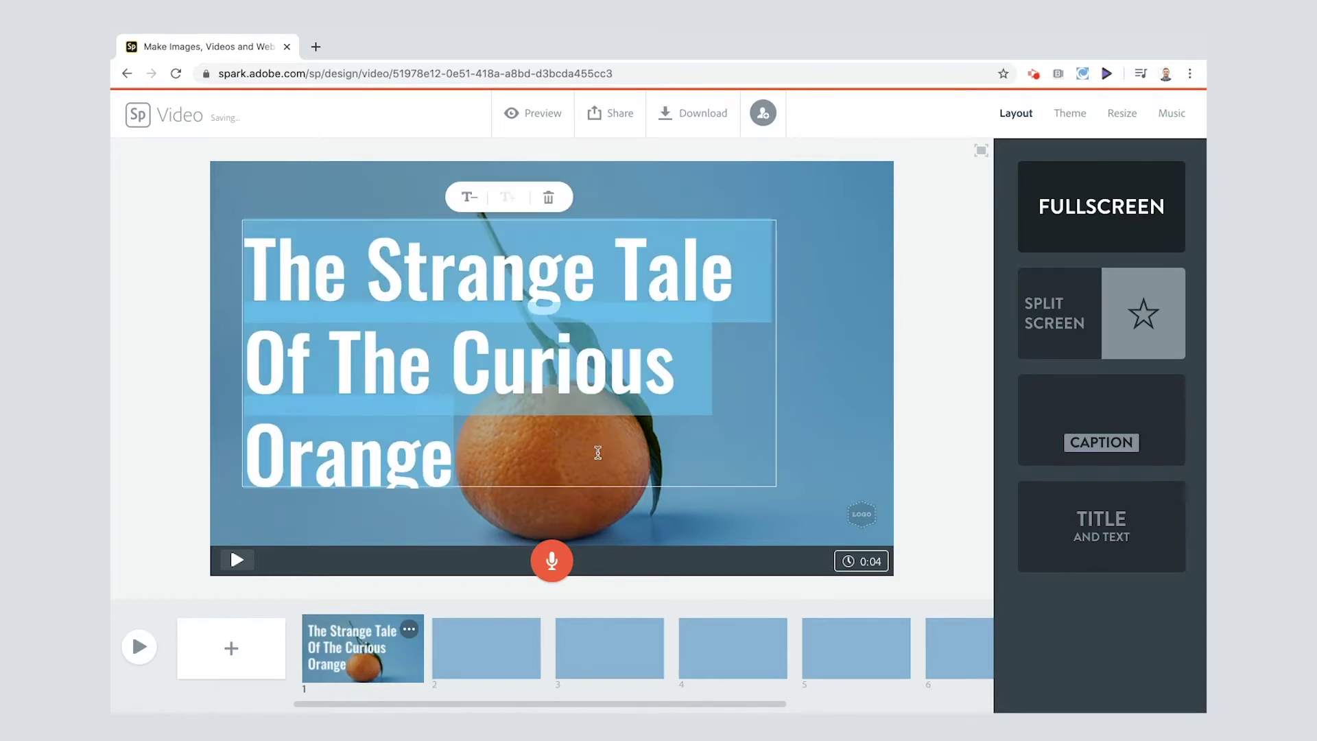
pyautogui.click(822, 394)
# Step: Zoom in on the first slide's photo and shift it so the orange sits further right and slightly higher
pyautogui.click(870, 185)
pyautogui.click(870, 214)
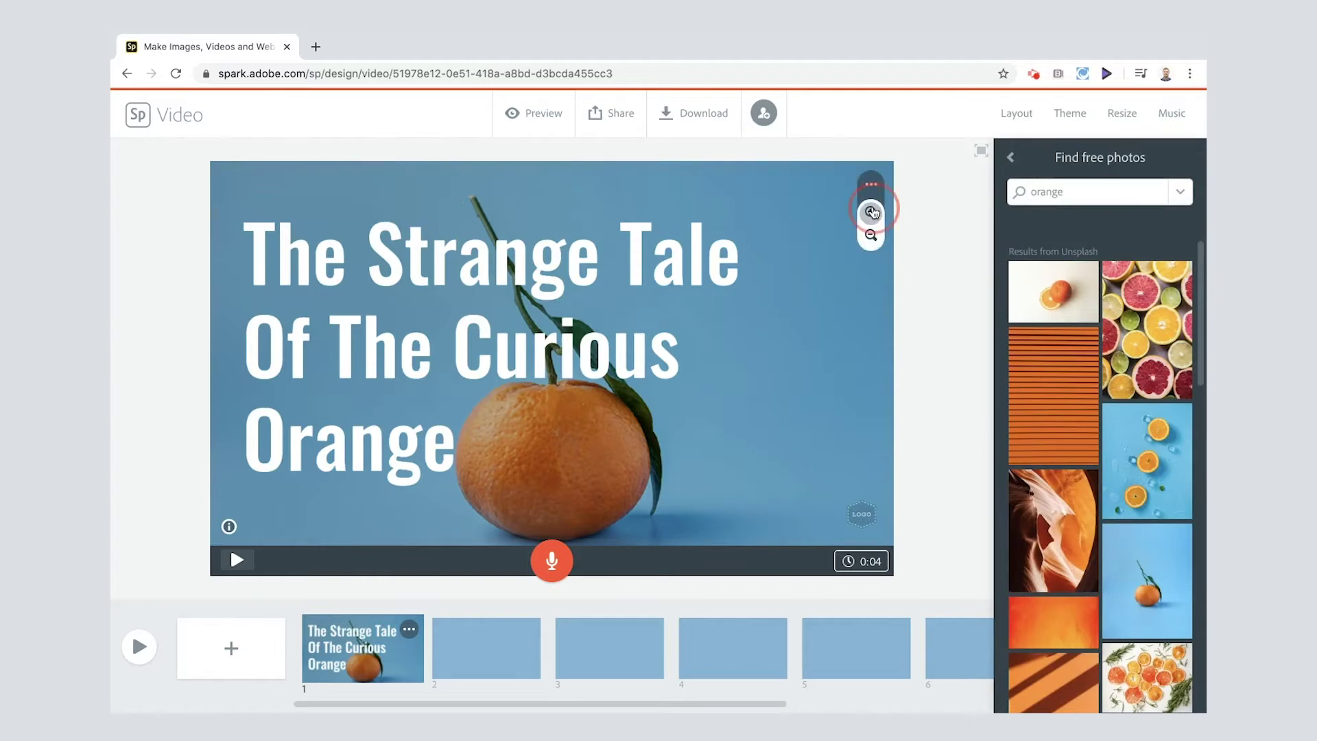
pyautogui.moveTo(767, 374); pyautogui.dragTo(839, 334)
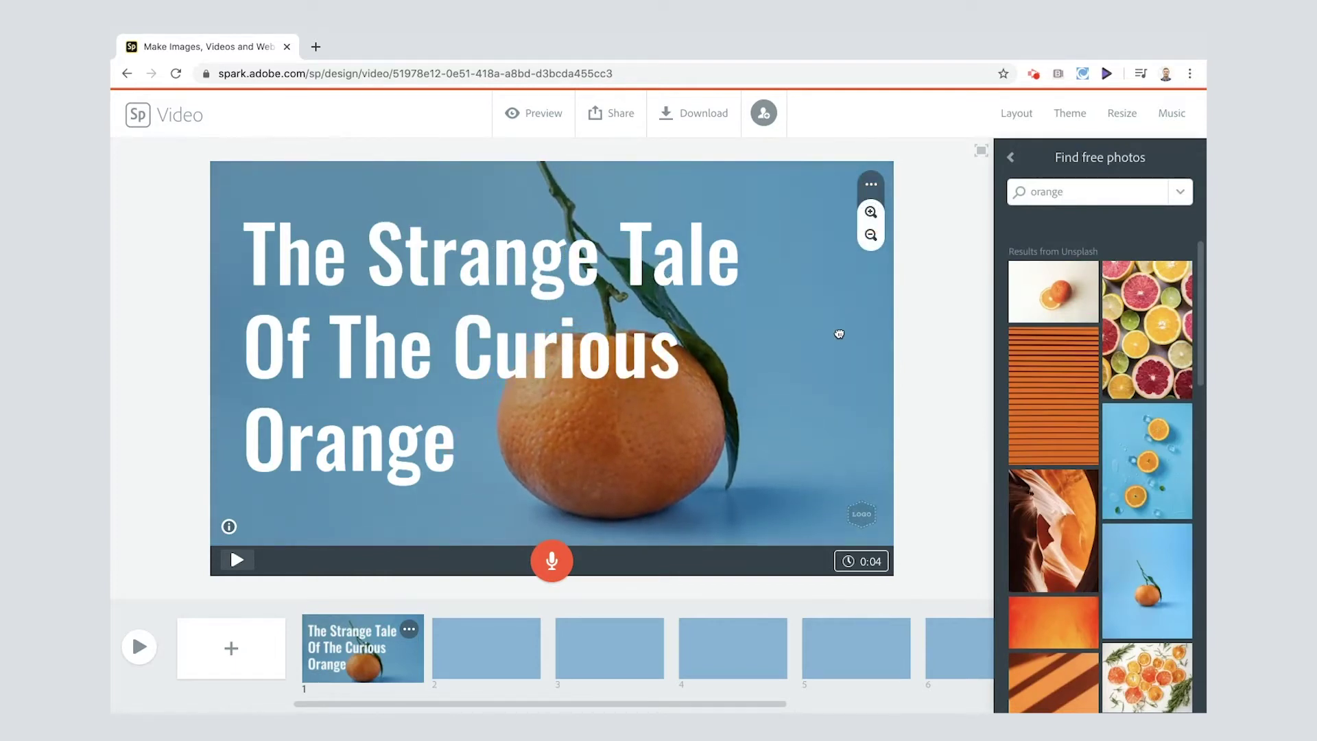
pyautogui.click(899, 358)
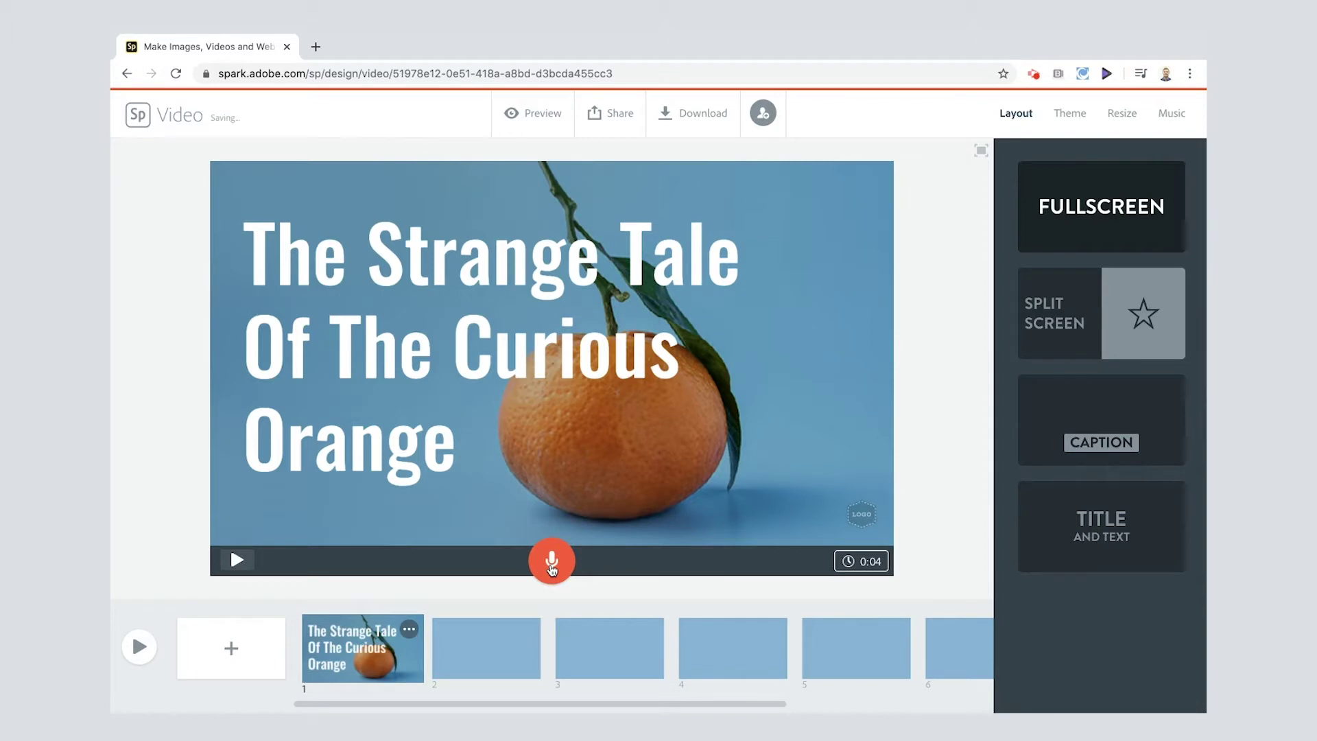
# Step: Record voice narration of about 5 seconds on the first slide and about 11 seconds on the second slide
pyautogui.moveTo(552, 569); pyautogui.dragTo(551, 569)
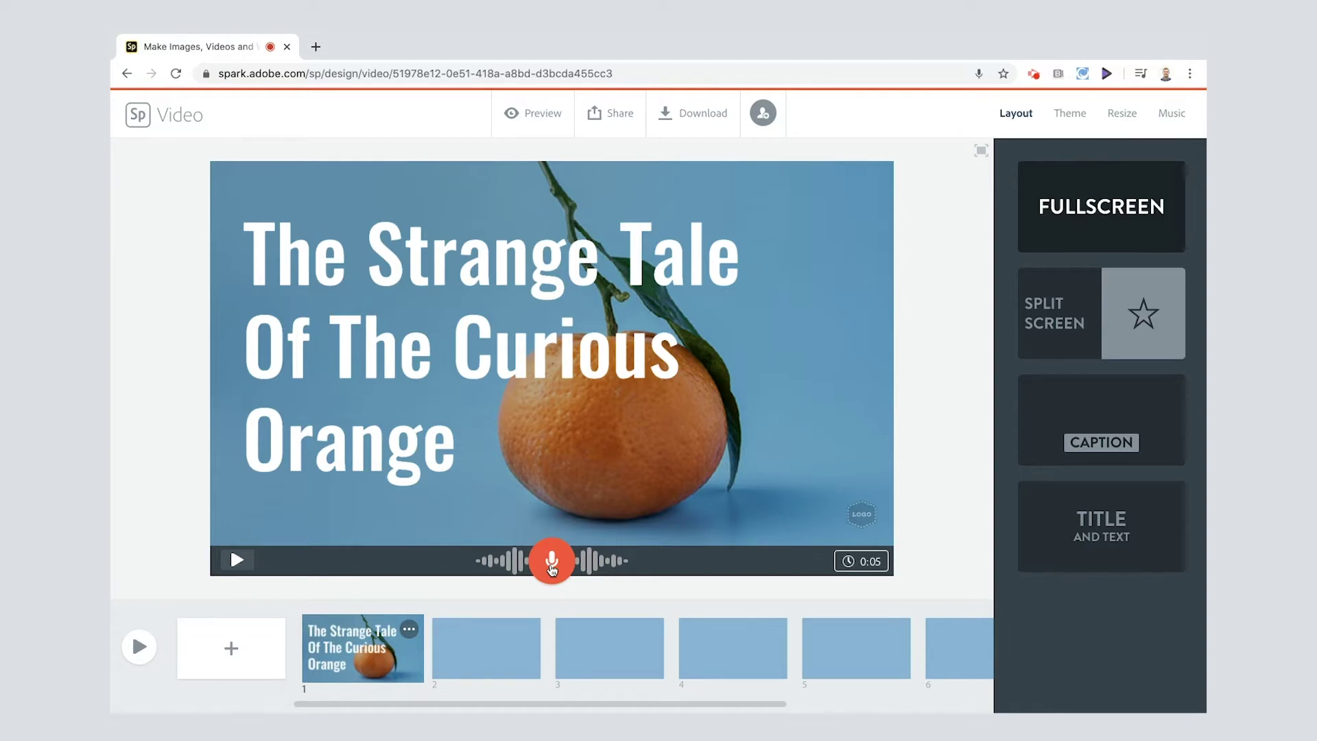
pyautogui.click(474, 649)
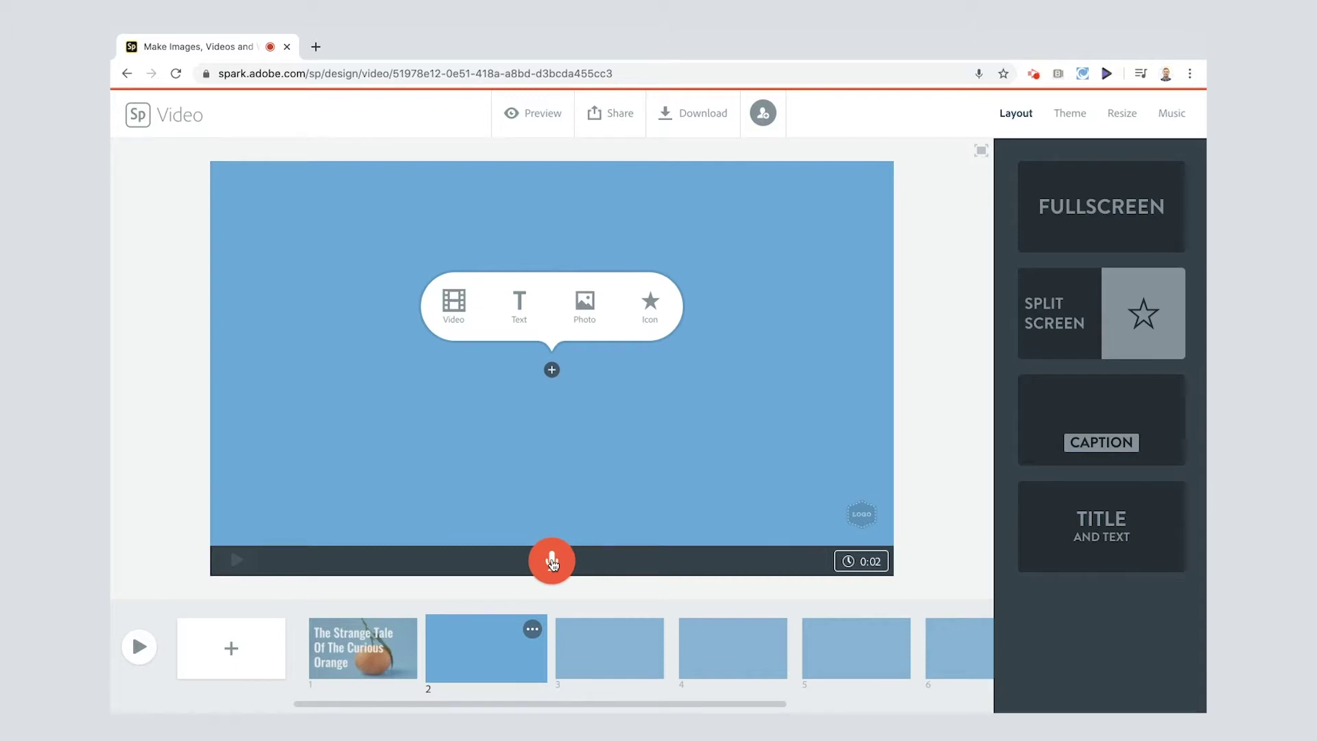
pyautogui.moveTo(552, 563); pyautogui.dragTo(553, 563)
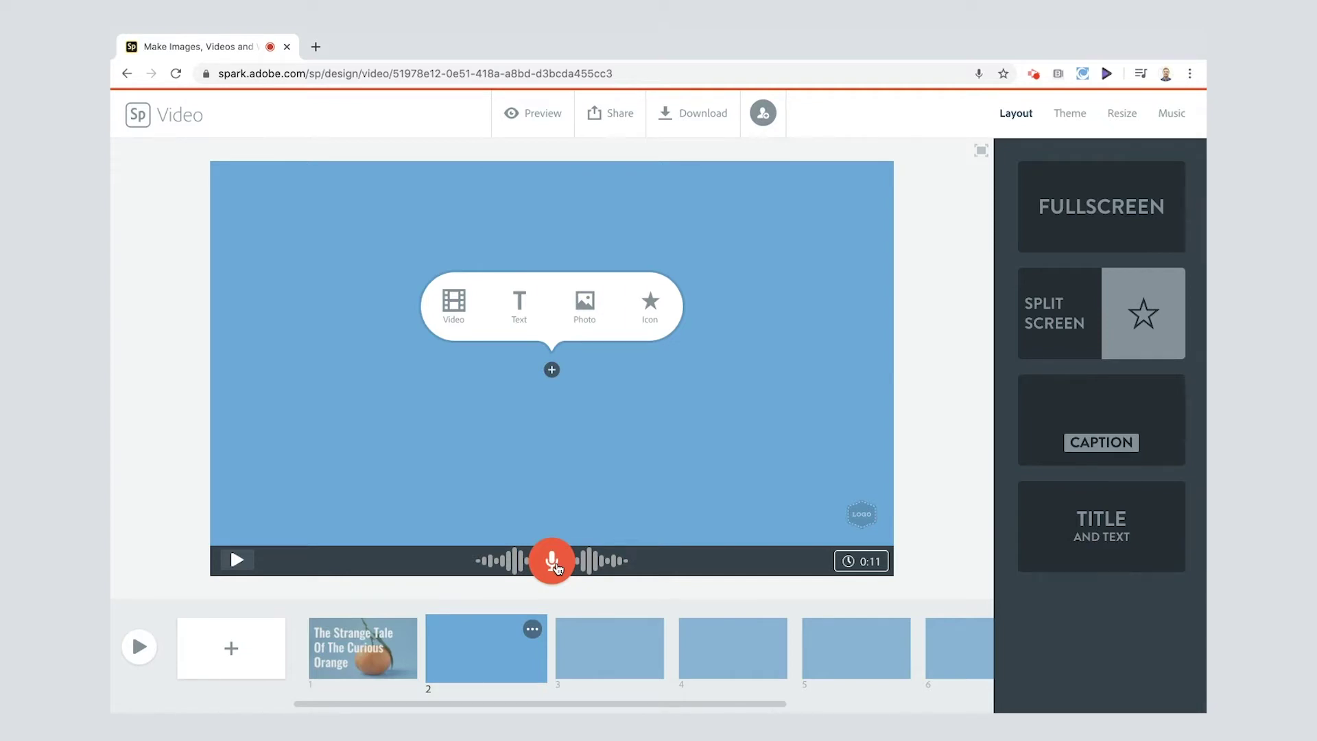
pyautogui.click(861, 562)
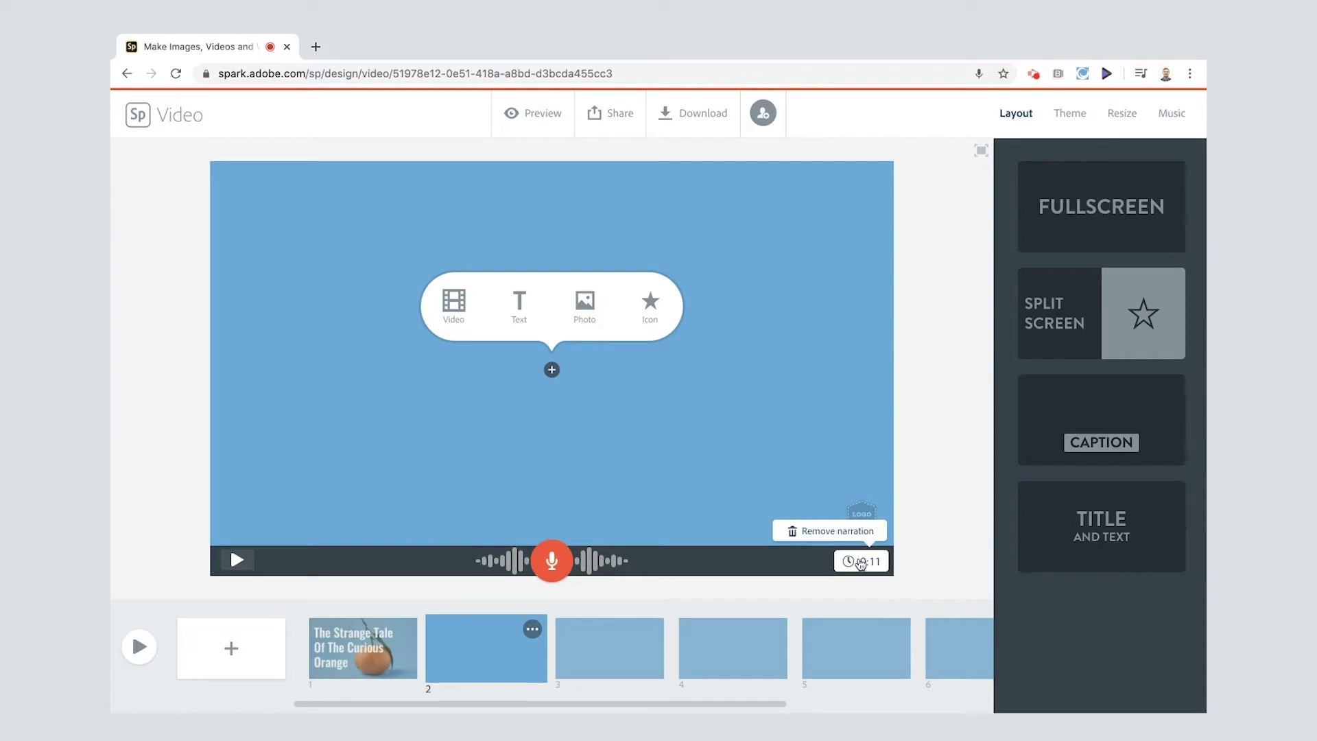
pyautogui.click(923, 511)
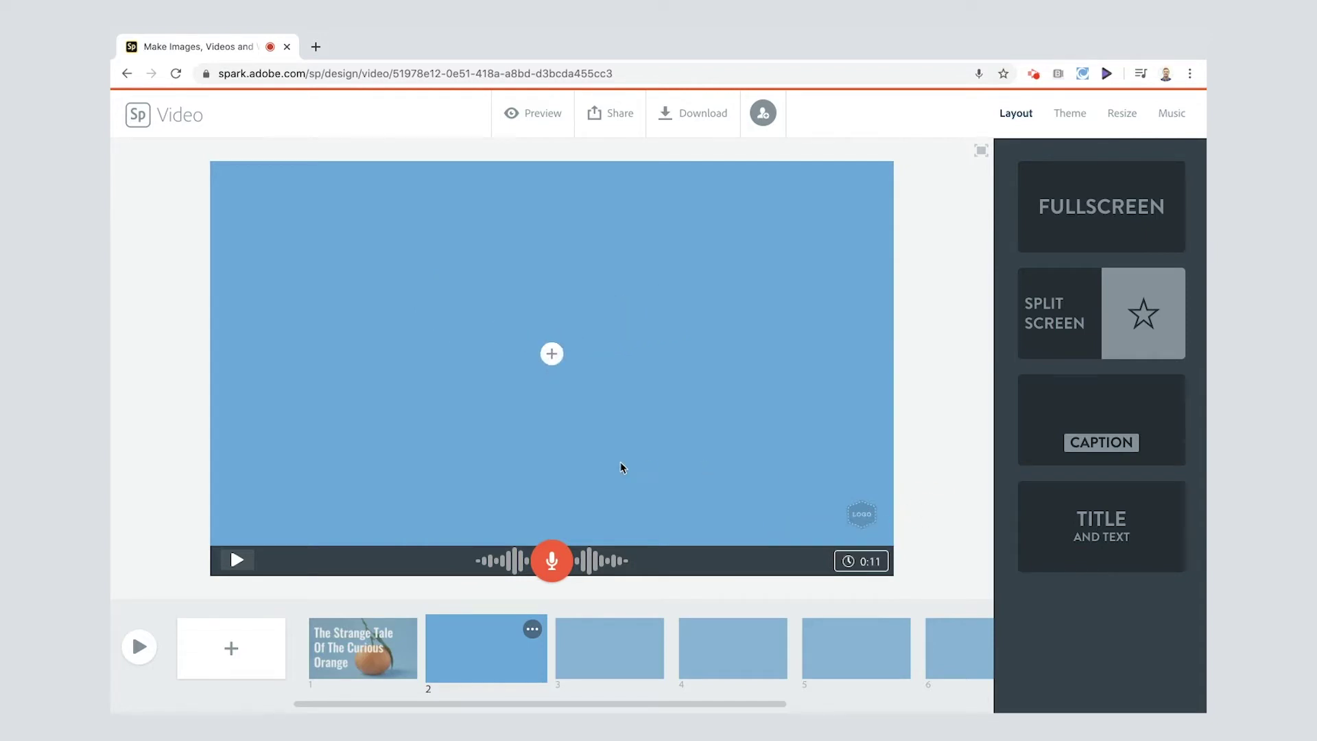
# Step: Add the video clip fridgeopen.mp4 from the Strange Tales folder to the second slide
pyautogui.click(552, 354)
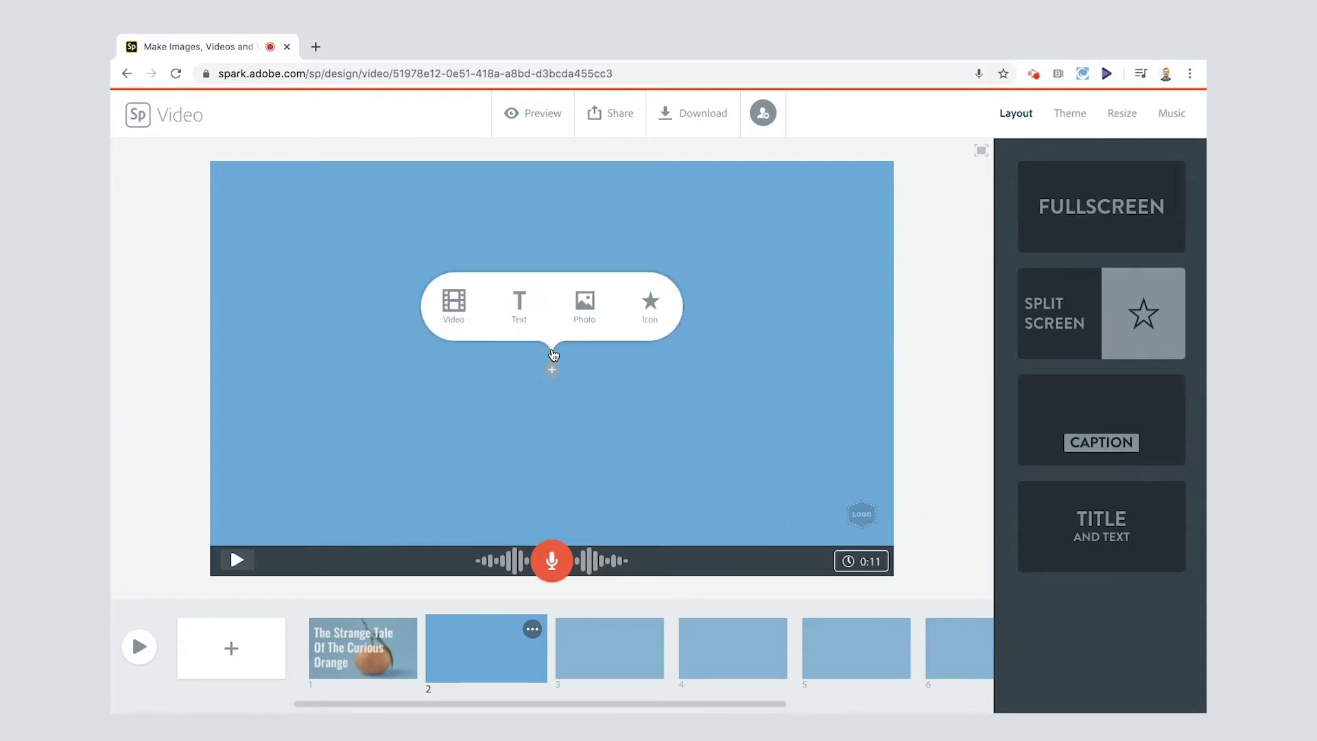
pyautogui.click(452, 303)
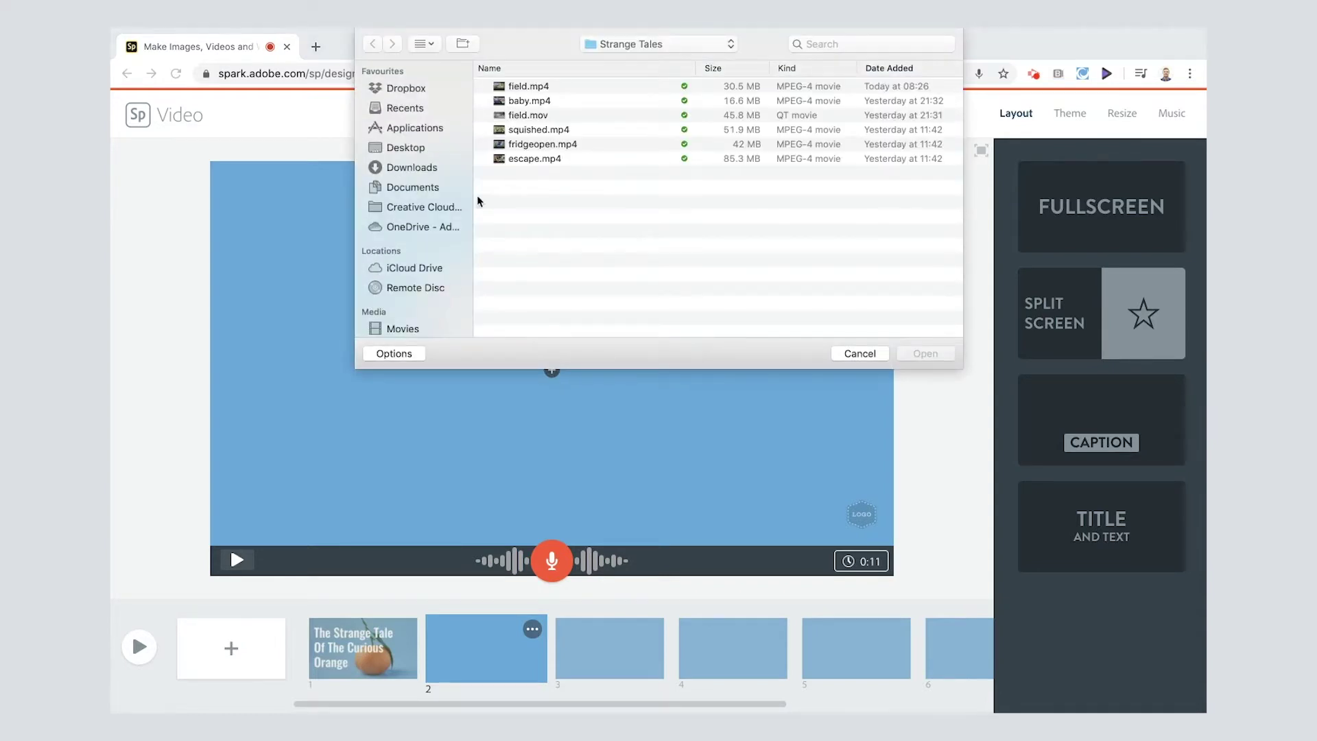
pyautogui.click(528, 144)
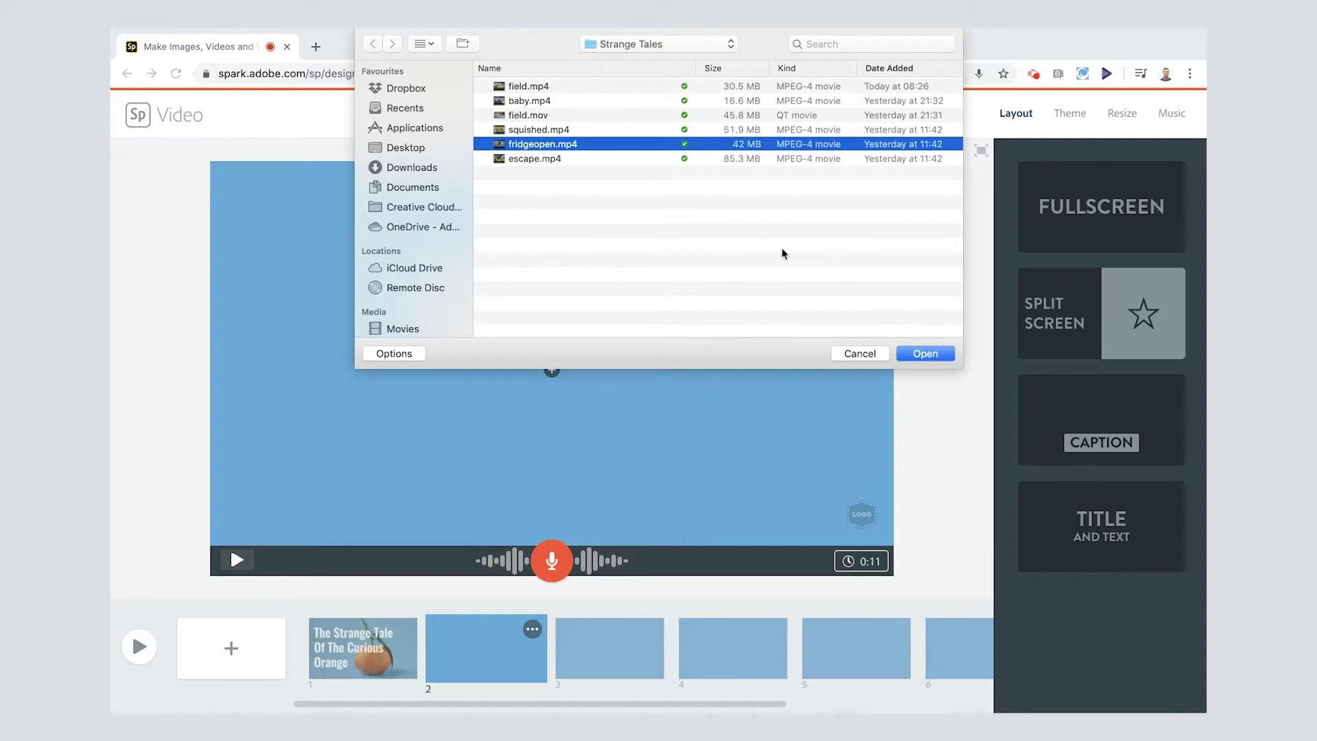
pyautogui.click(926, 354)
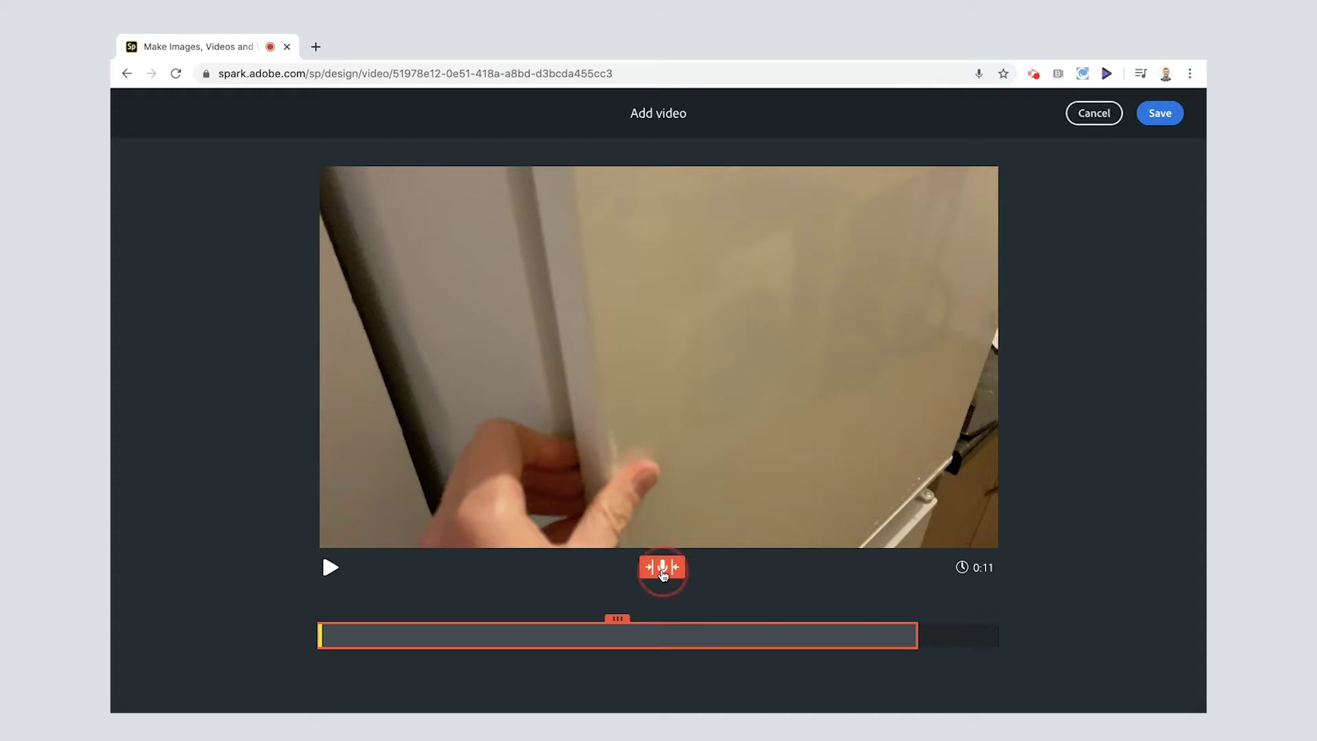
# Step: Keep the fridge clip aligned to the voice narration, shift its selected section to start at about 0:00.8, and save it
pyautogui.click(664, 575)
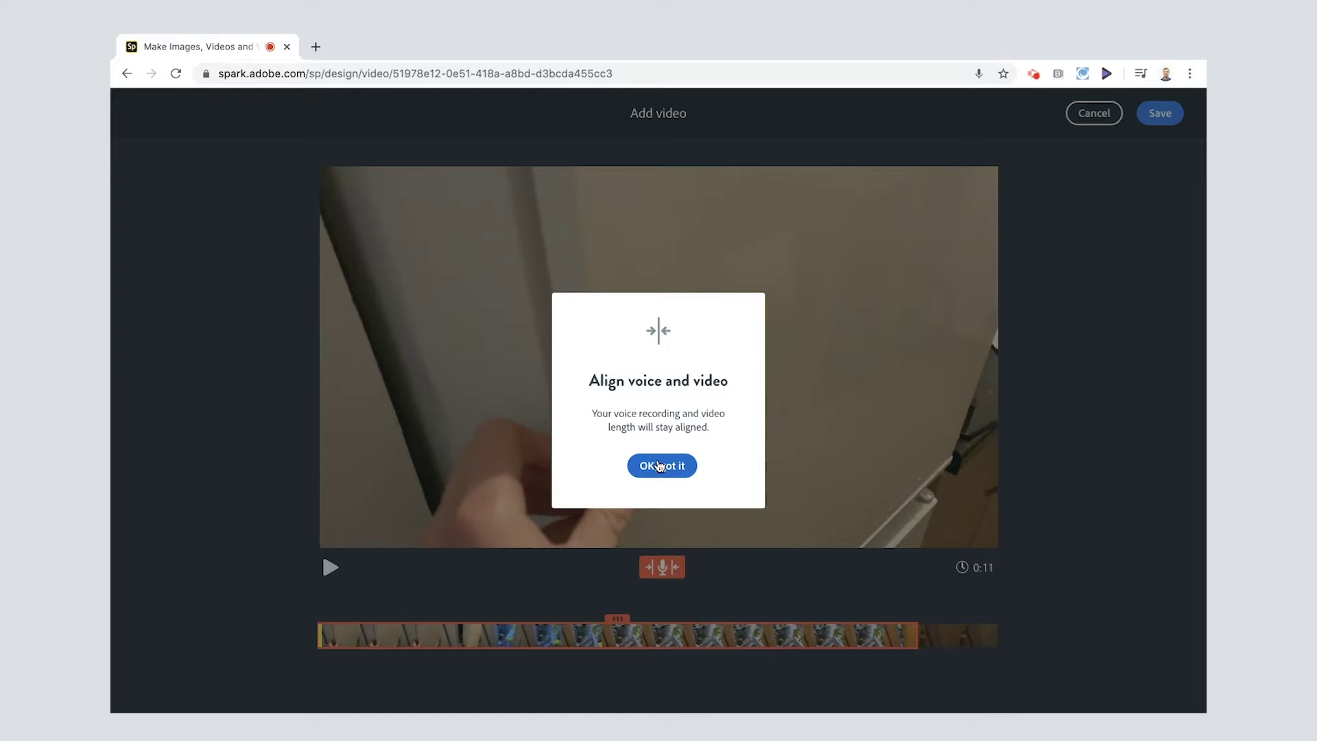
pyautogui.click(658, 466)
pyautogui.click(638, 634)
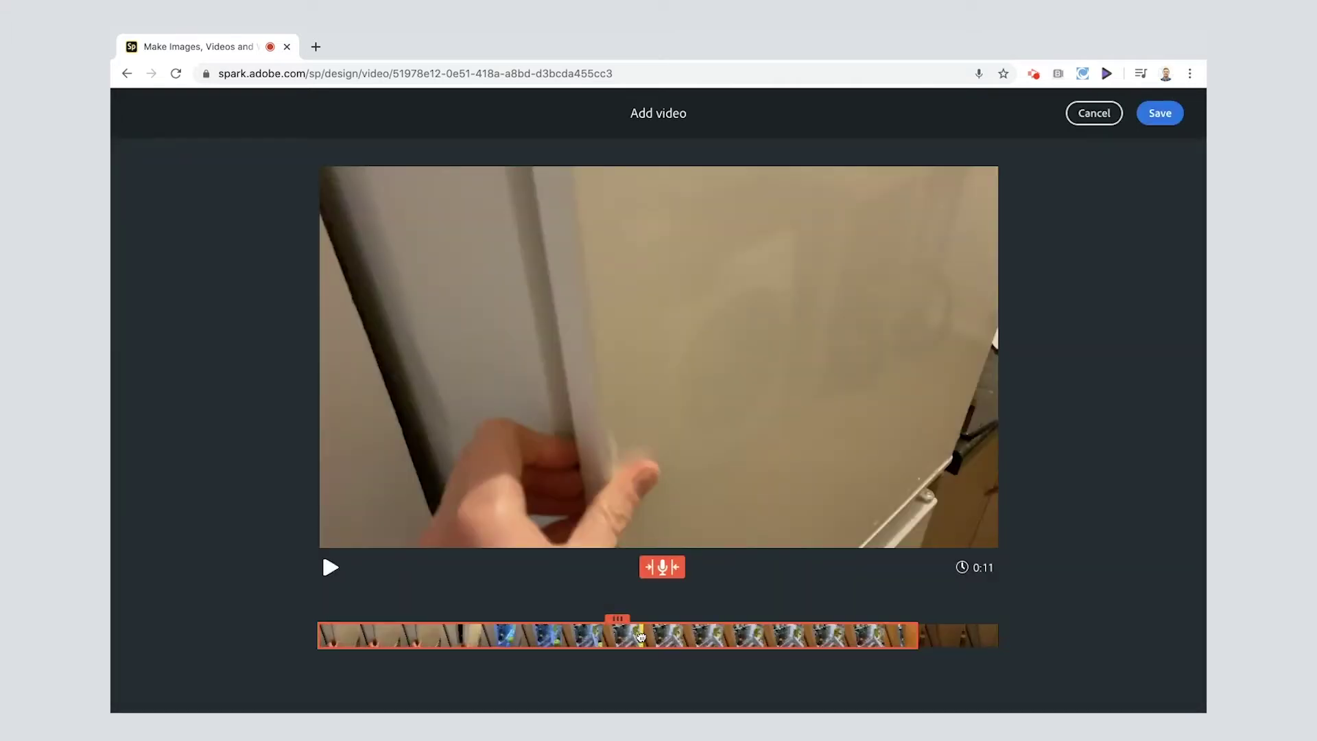
pyautogui.click(561, 634)
pyautogui.moveTo(561, 634); pyautogui.dragTo(403, 636)
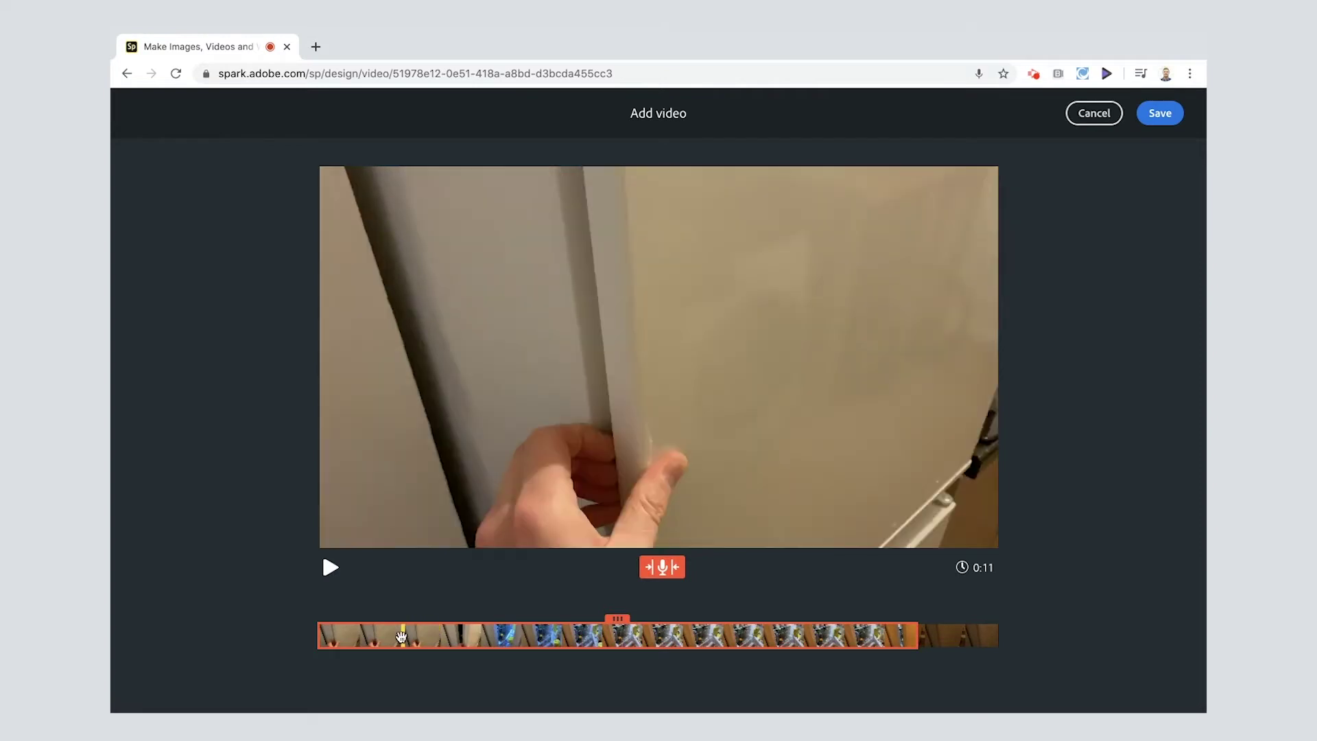
pyautogui.click(617, 617)
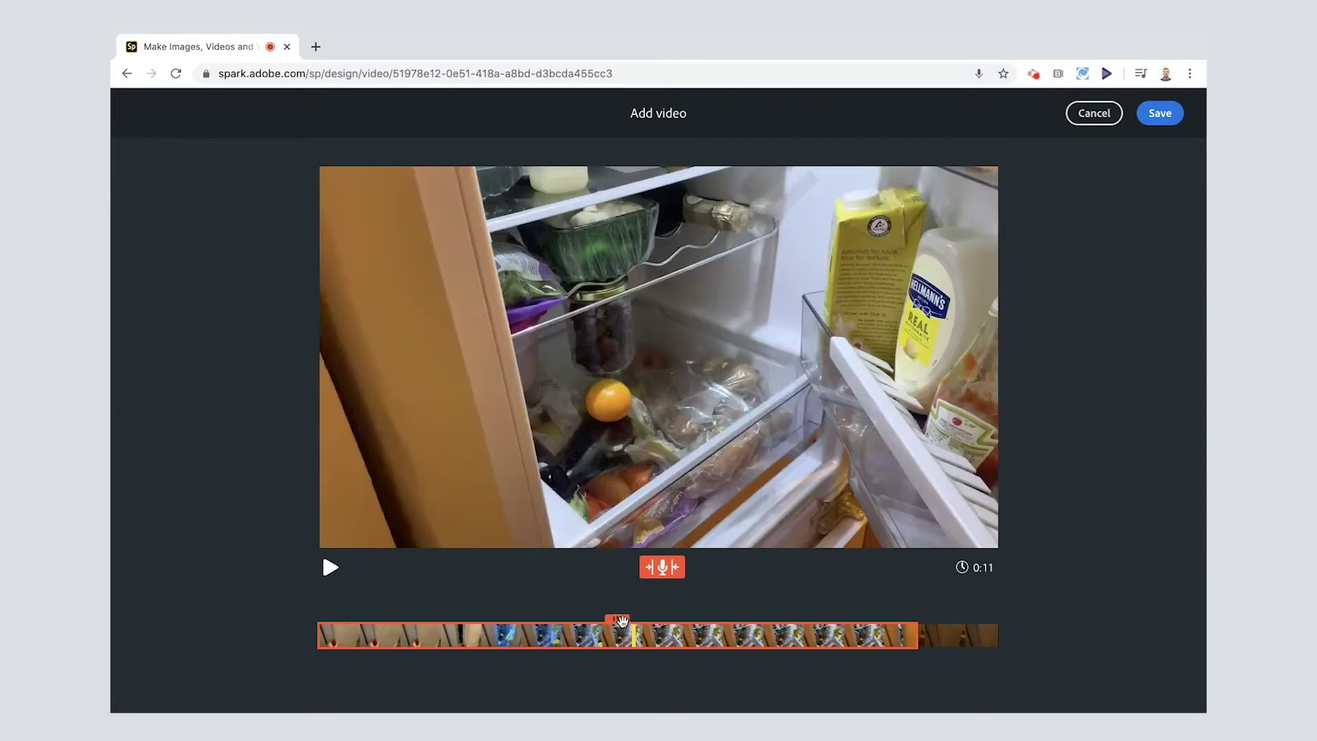
pyautogui.moveTo(616, 618); pyautogui.dragTo(623, 619)
pyautogui.moveTo(641, 618); pyautogui.dragTo(660, 619)
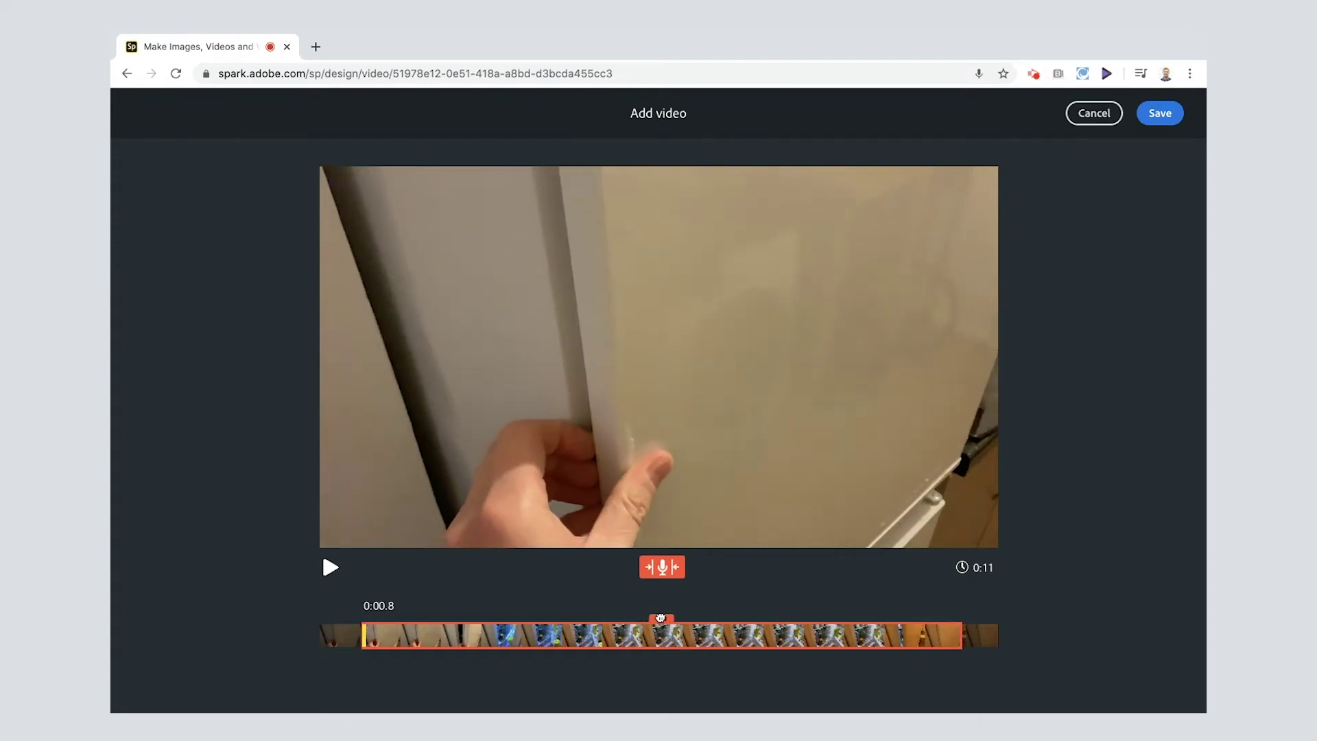
pyautogui.click(1159, 114)
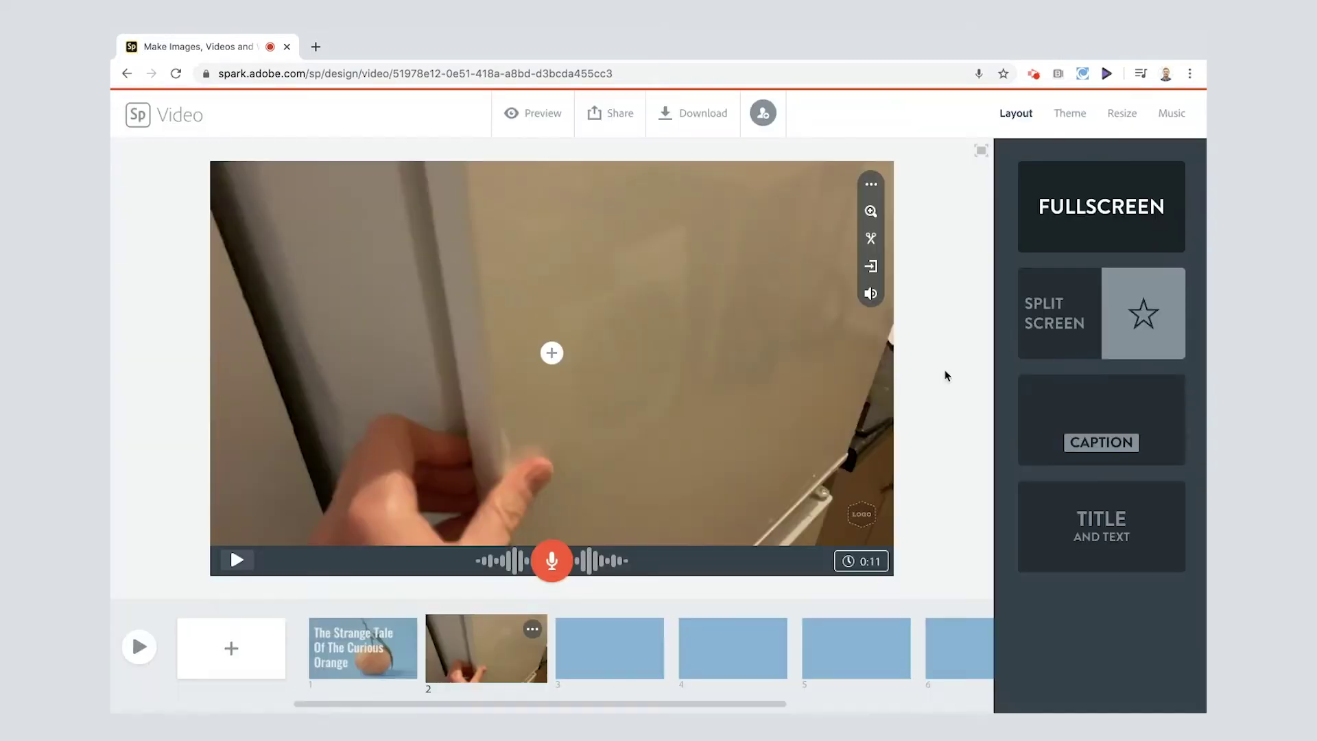
# Step: Zoom in slightly on the second slide's video clip and shift it a little upward in the frame
pyautogui.click(870, 214)
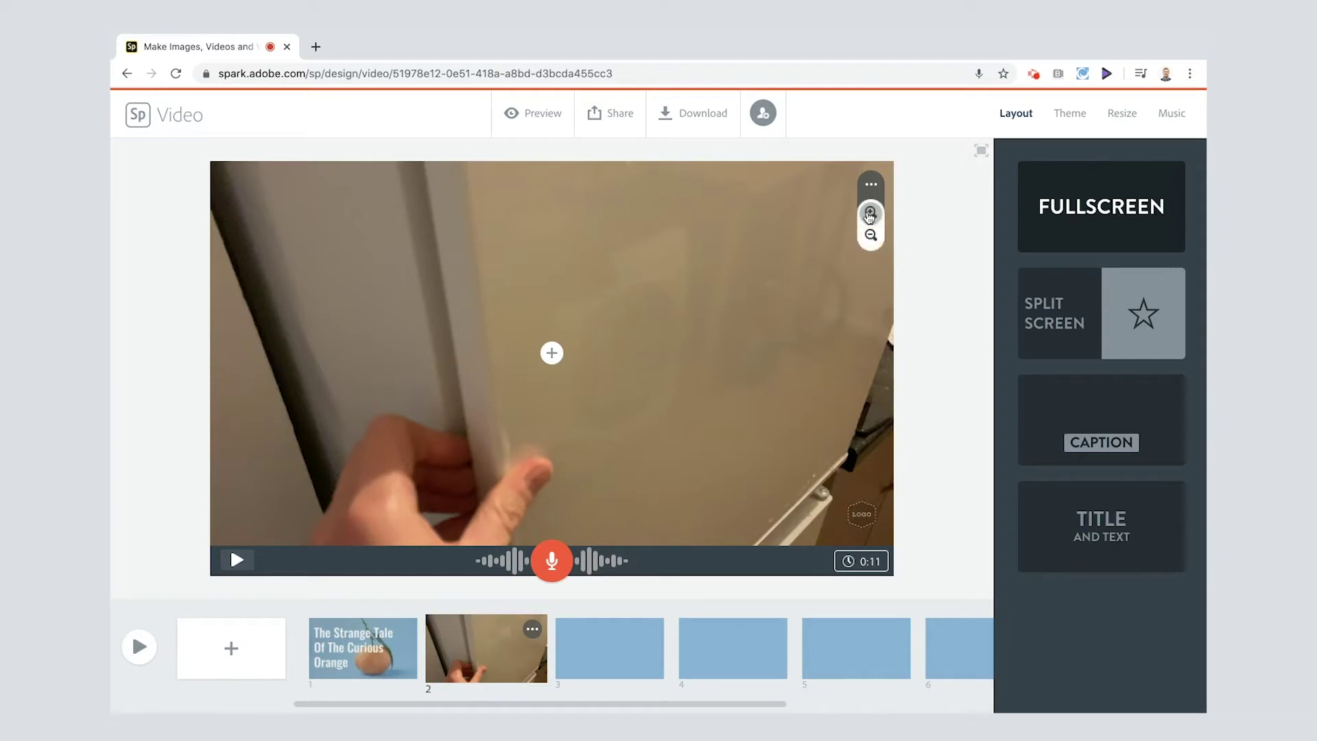
pyautogui.click(870, 214)
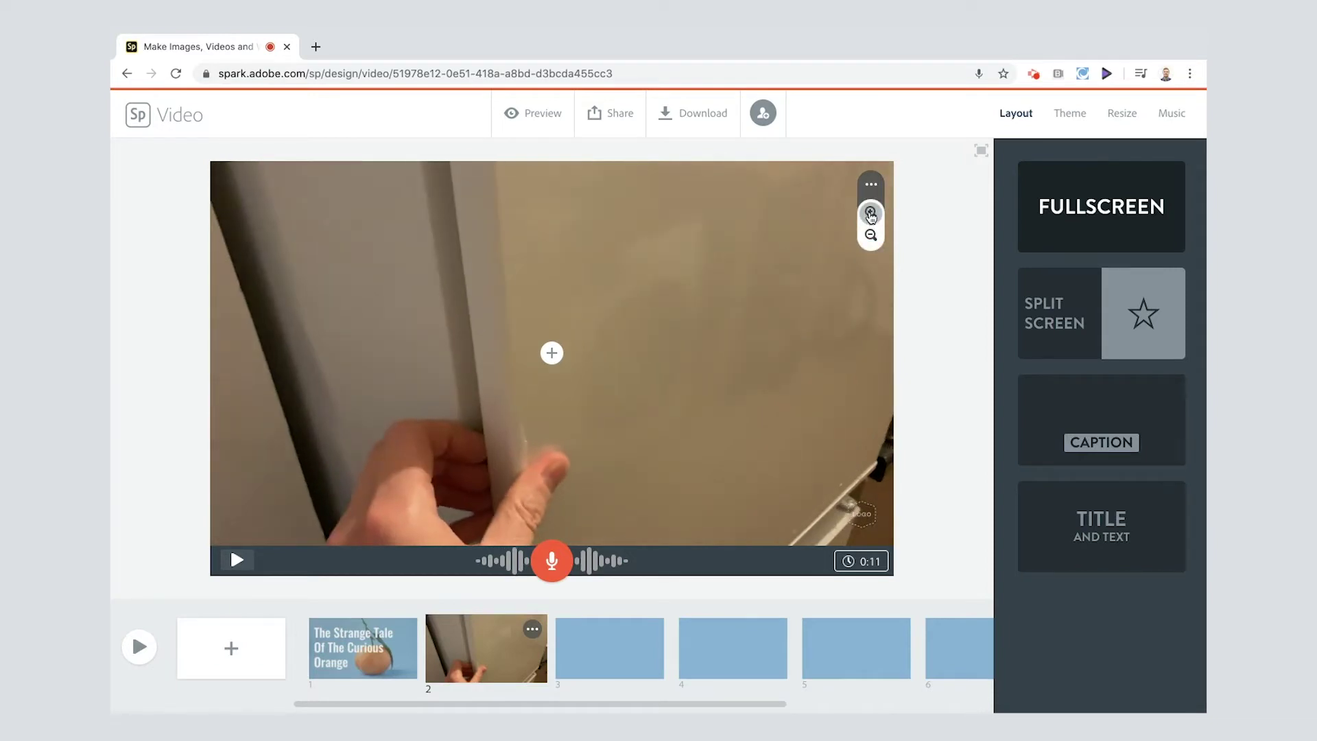
pyautogui.moveTo(706, 441); pyautogui.dragTo(705, 378)
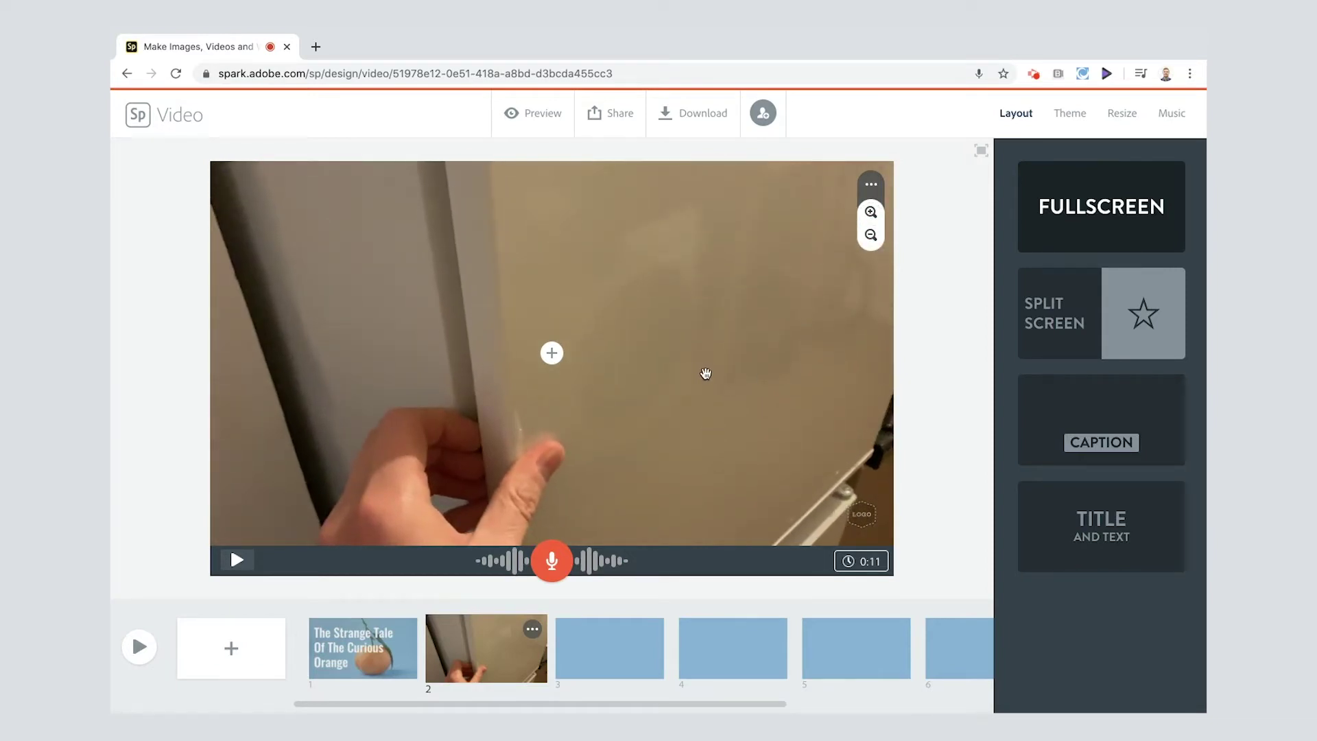
pyautogui.click(872, 186)
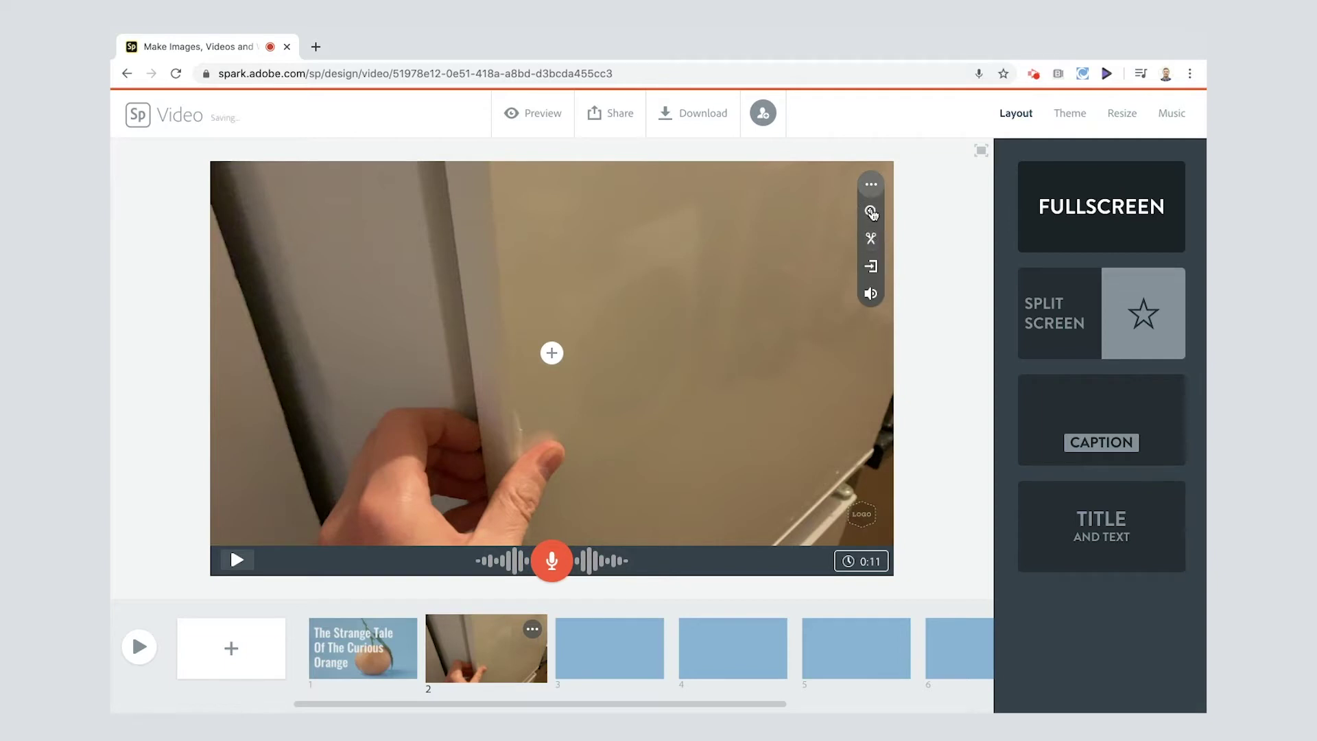
# Step: Mute the original sound of the second slide's video clip
pyautogui.click(870, 295)
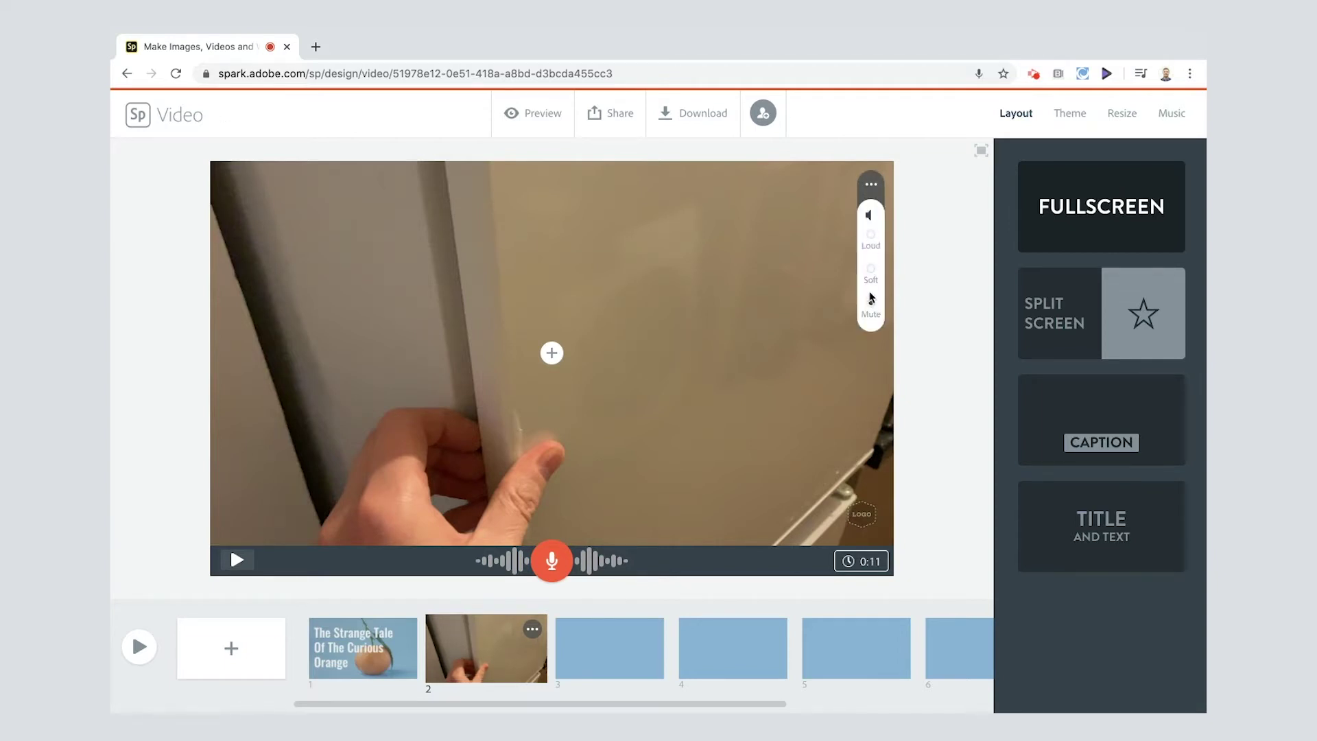
pyautogui.click(872, 304)
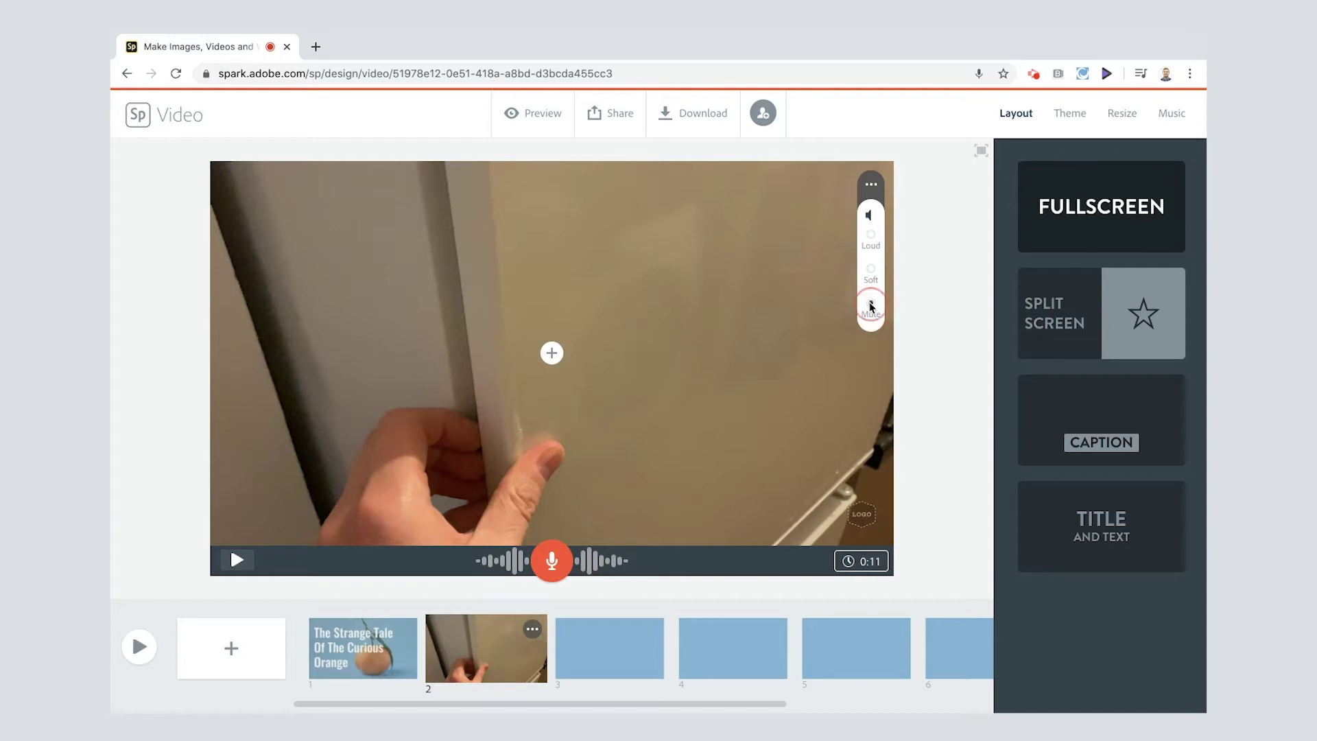
pyautogui.click(934, 309)
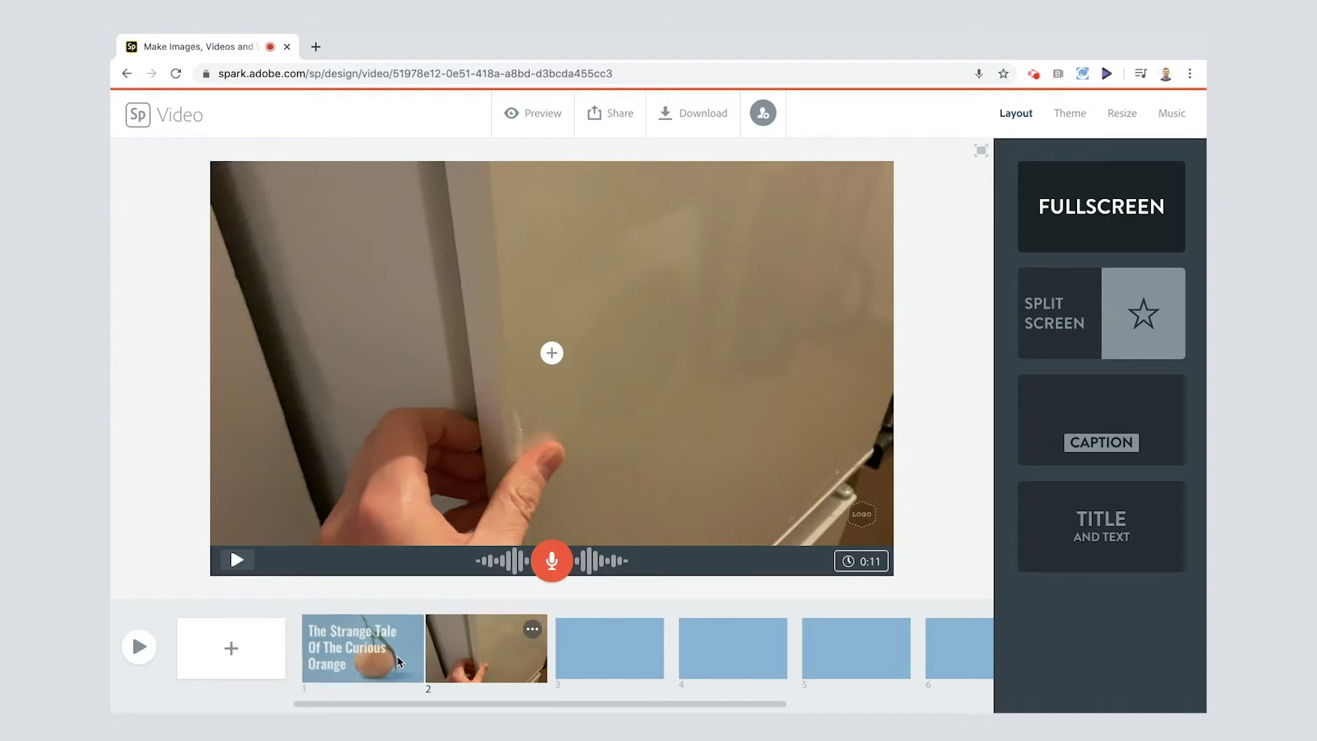
# Step: Add the open-fridge video clip with the orange to the third slide and record about 13 seconds of voice narration over it
pyautogui.click(617, 656)
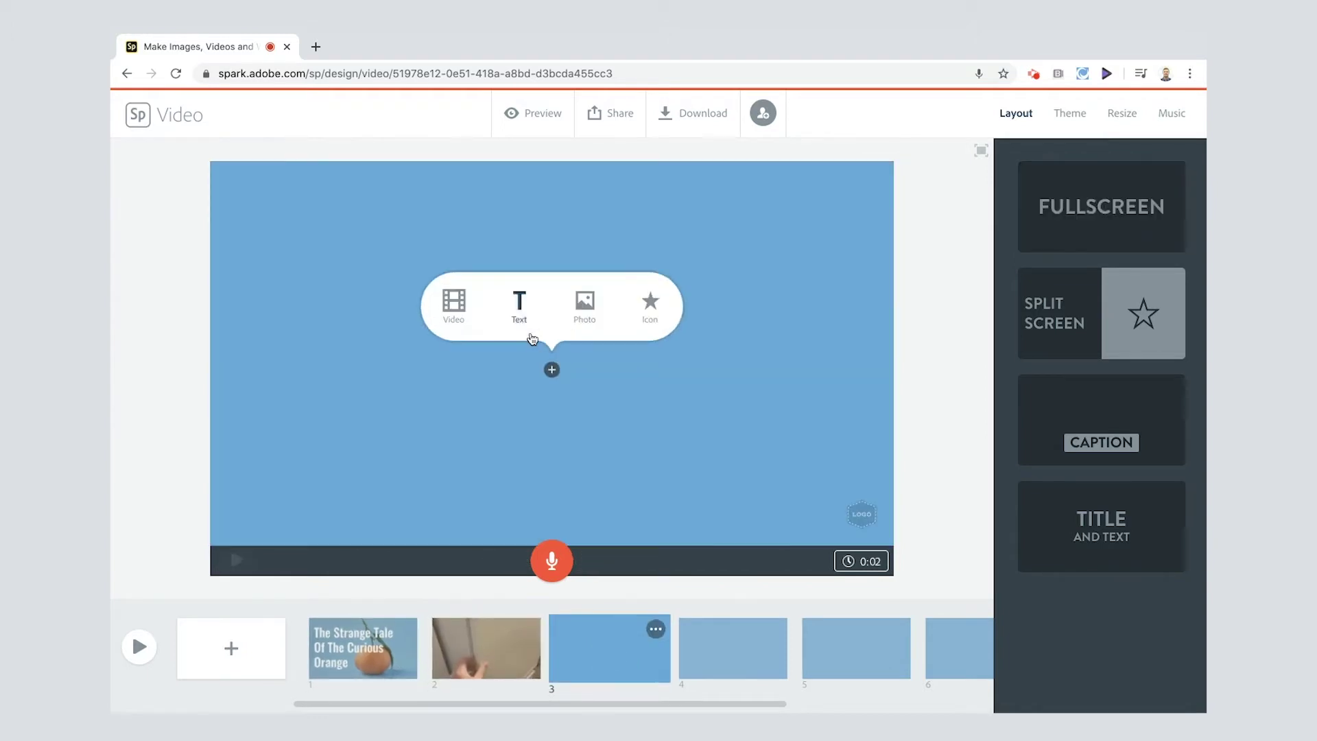
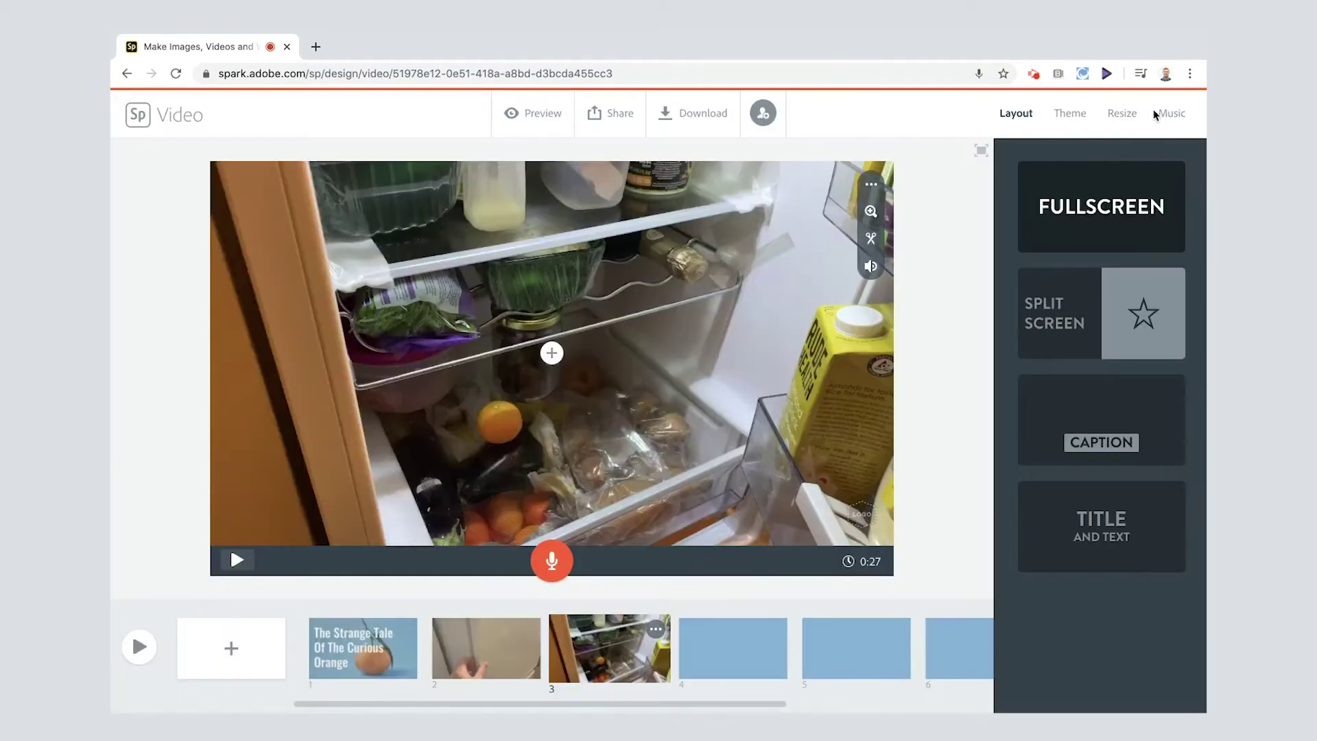
pyautogui.click(549, 566)
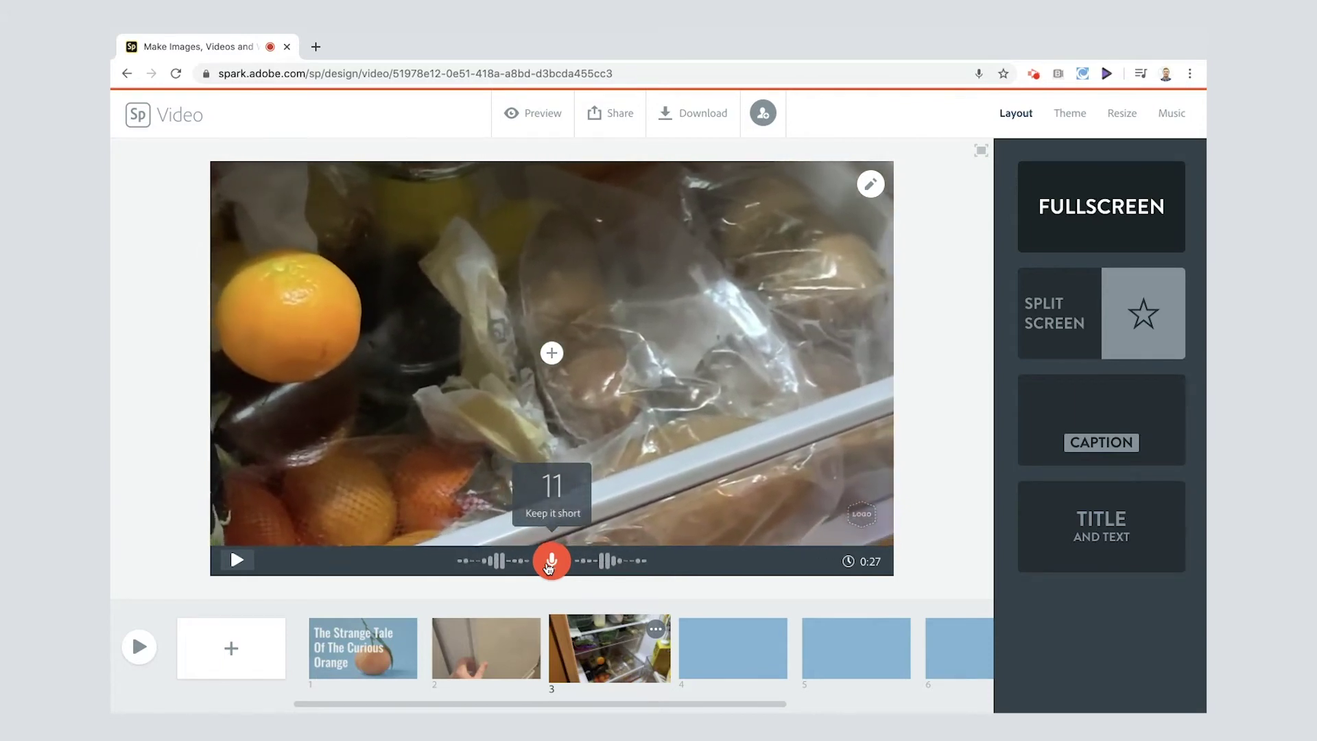
pyautogui.moveTo(549, 568); pyautogui.dragTo(550, 564)
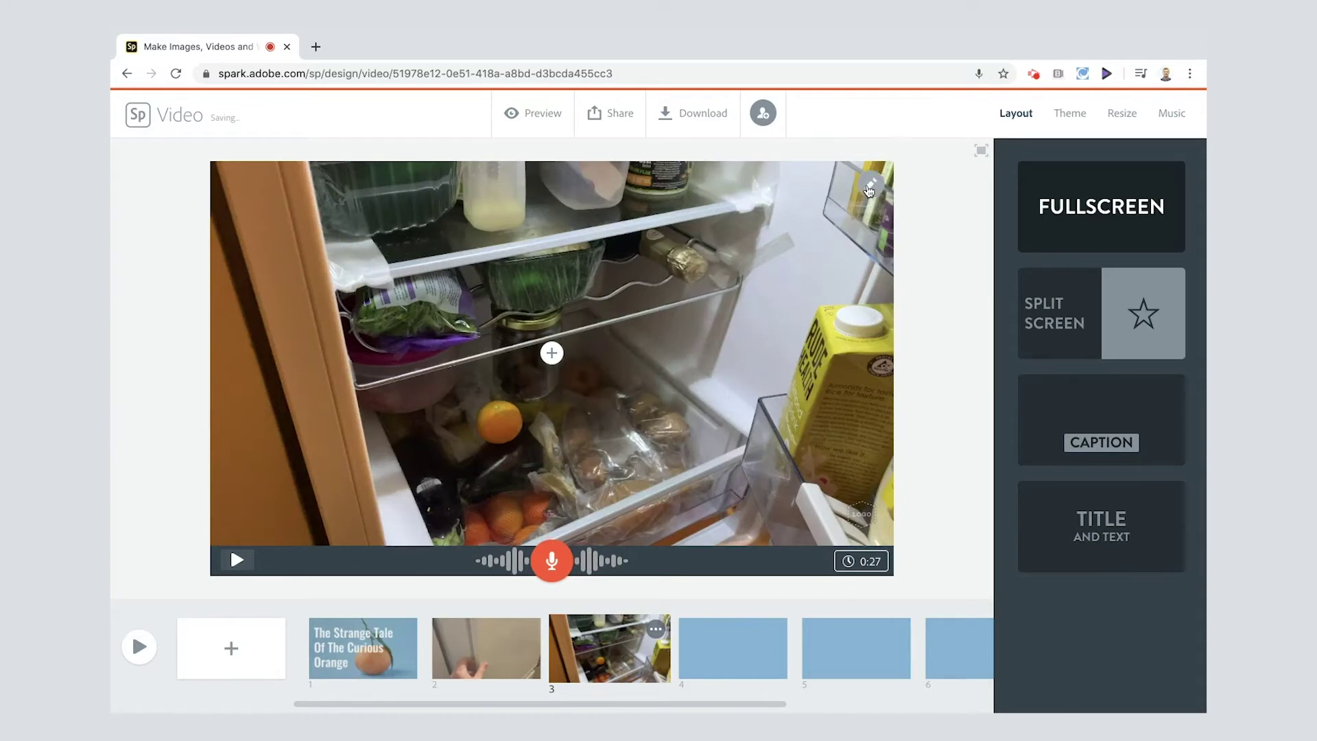
# Step: Trim the third slide's clip by aligning it to the narration, keep its final 13 seconds, preview the selection and save it
pyautogui.moveTo(869, 190)
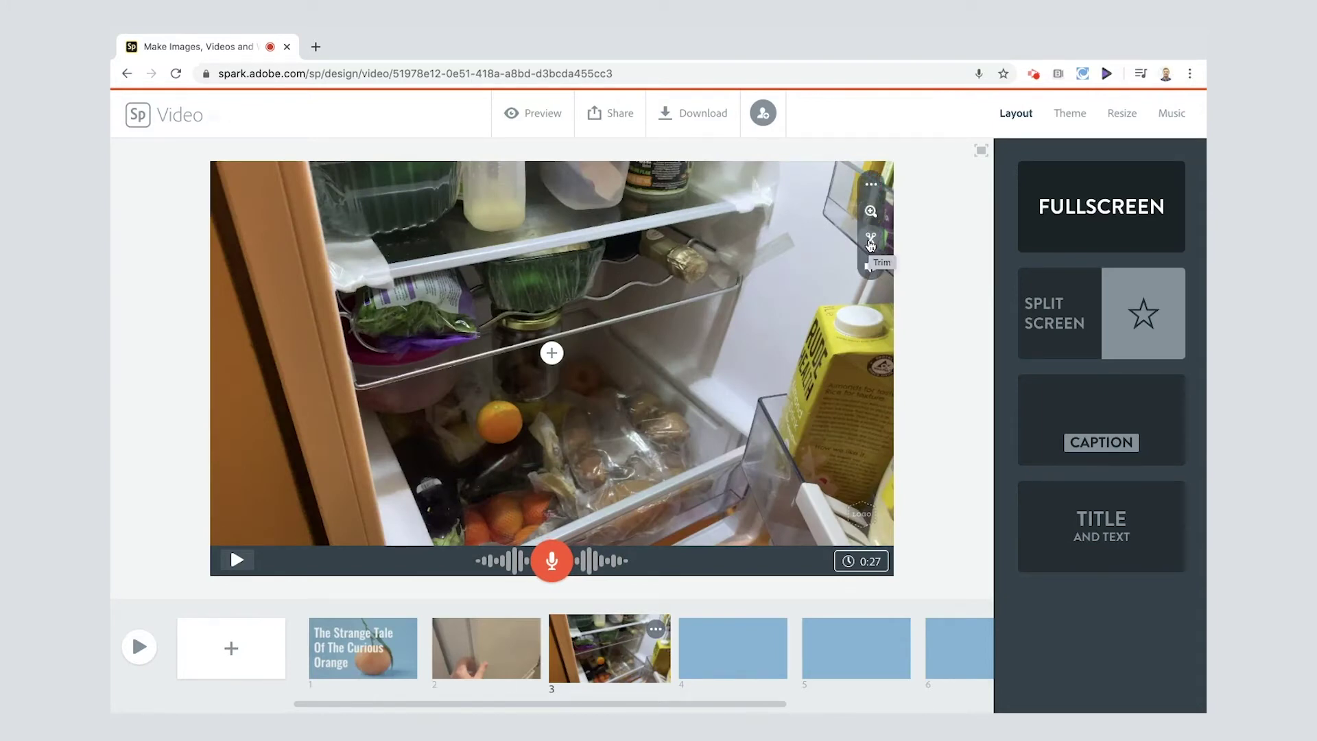
pyautogui.click(871, 241)
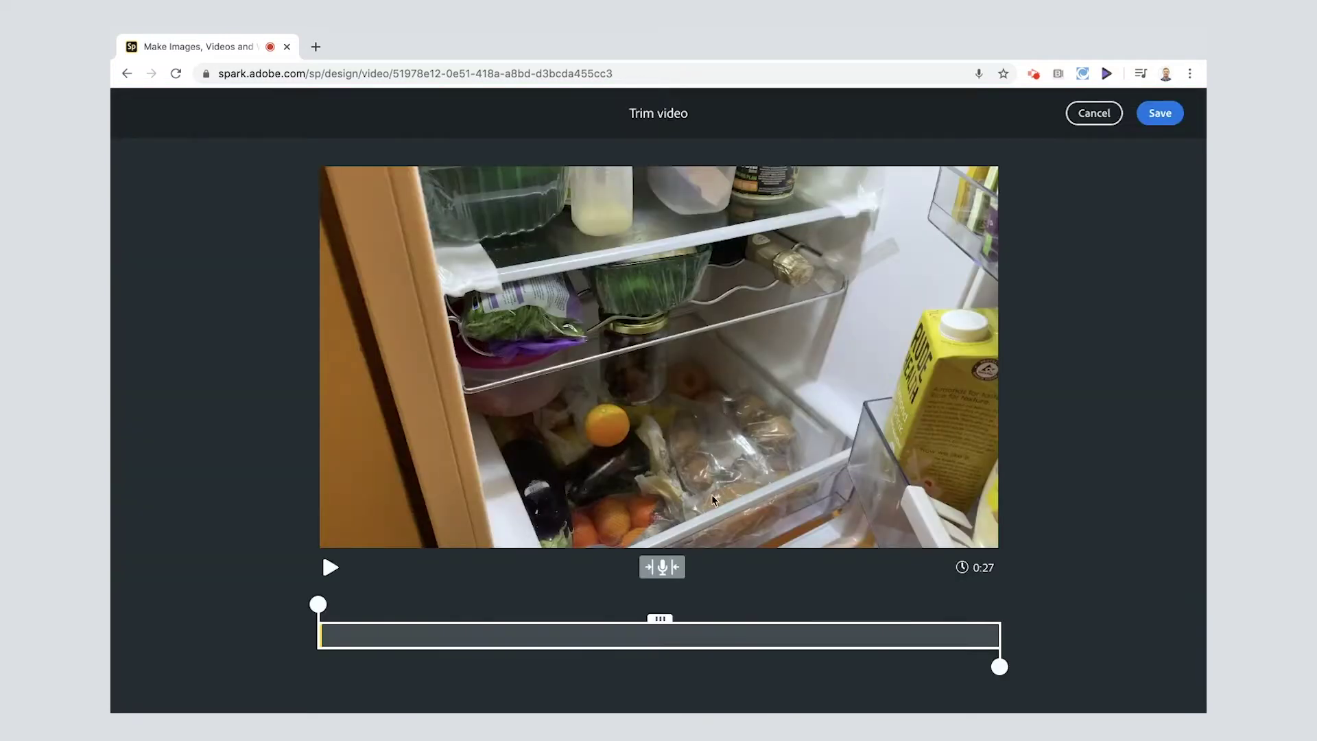
pyautogui.click(662, 568)
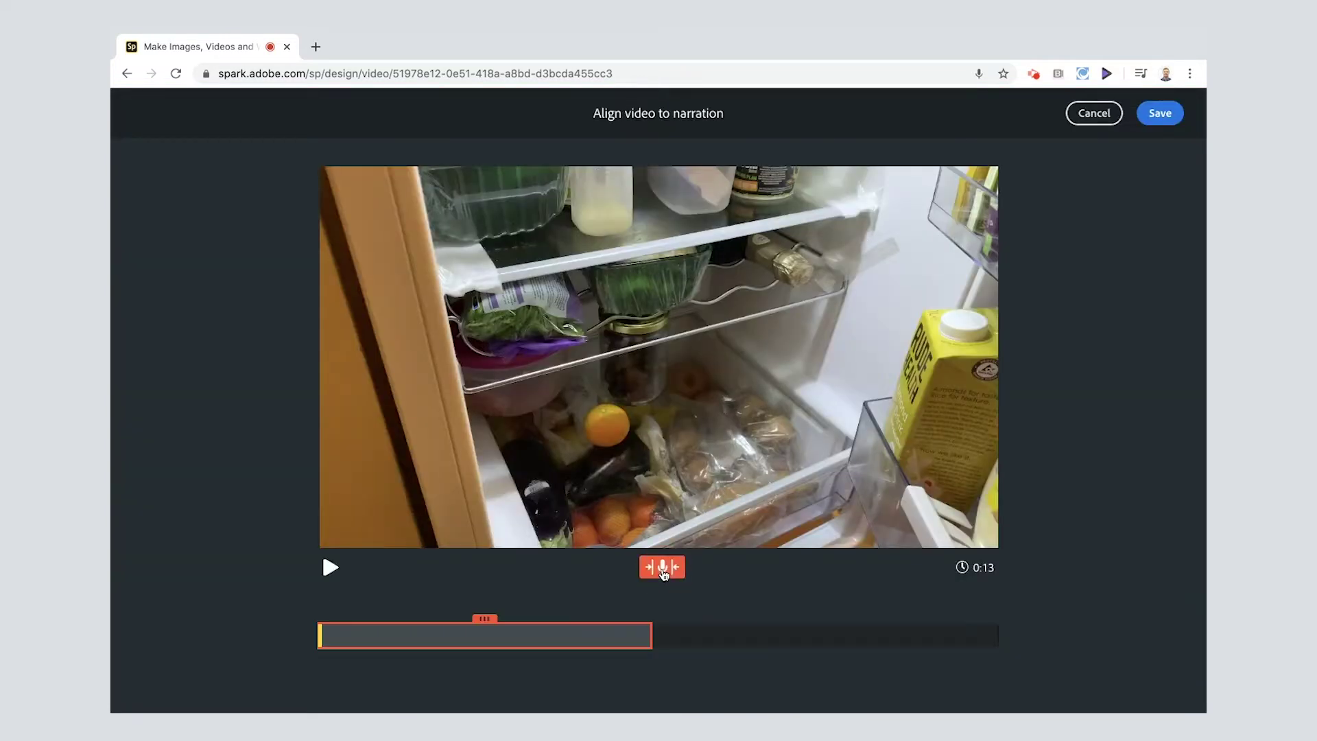
pyautogui.moveTo(484, 619); pyautogui.dragTo(843, 610)
pyautogui.click(330, 566)
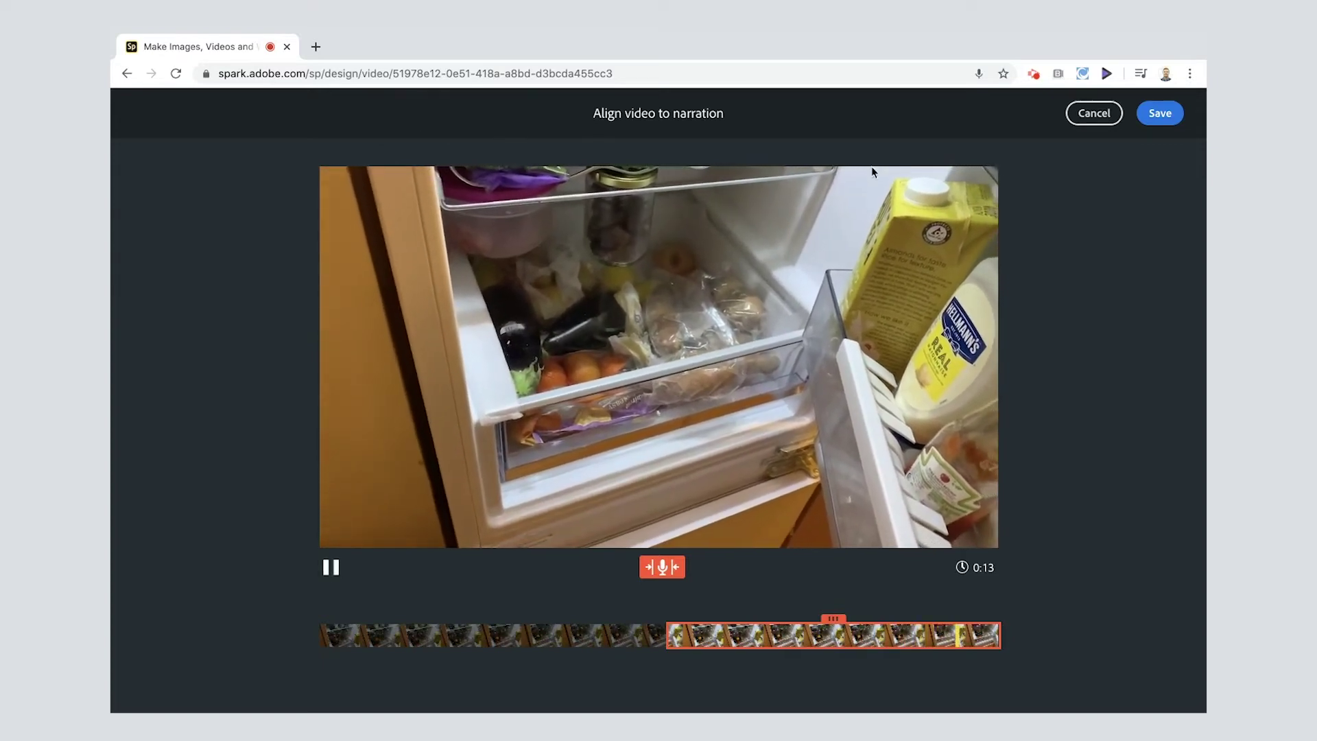
pyautogui.click(1155, 114)
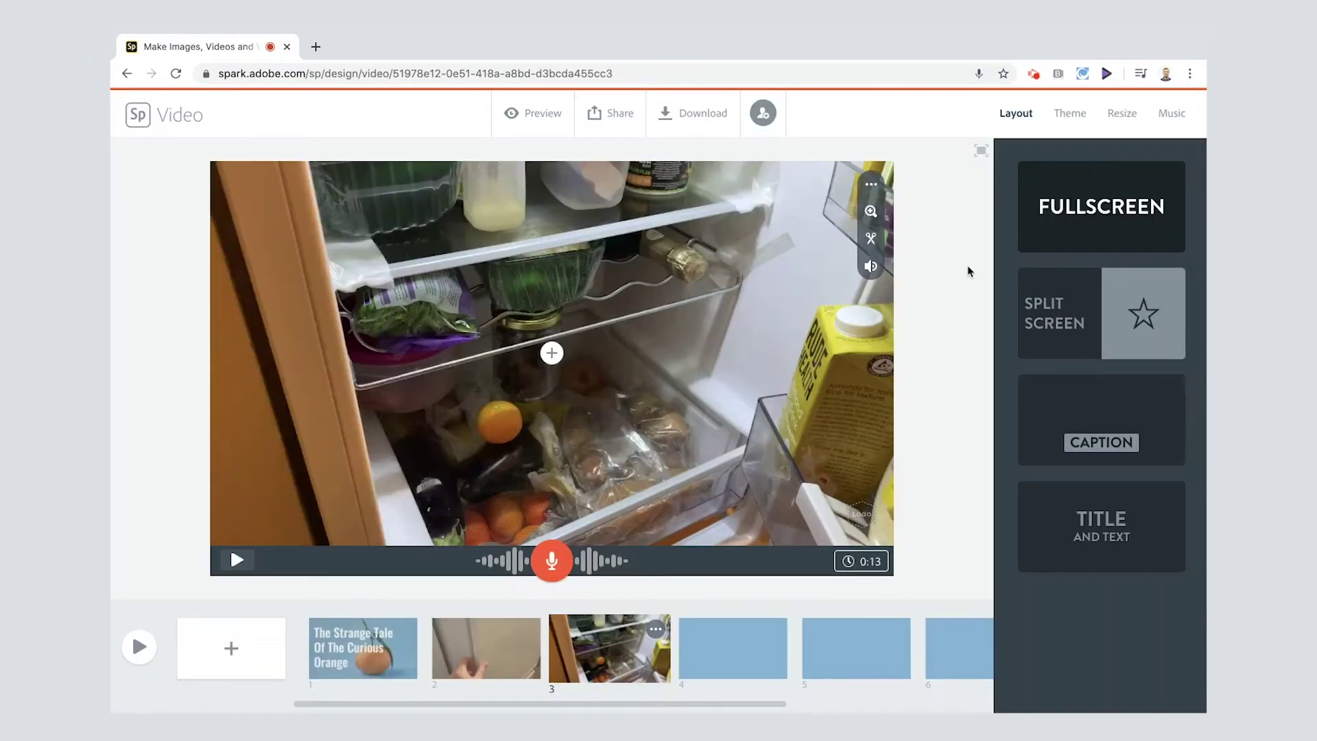
# Step: Search the icons for "escape" and place the outlined figure running through a door on the third slide
pyautogui.click(552, 354)
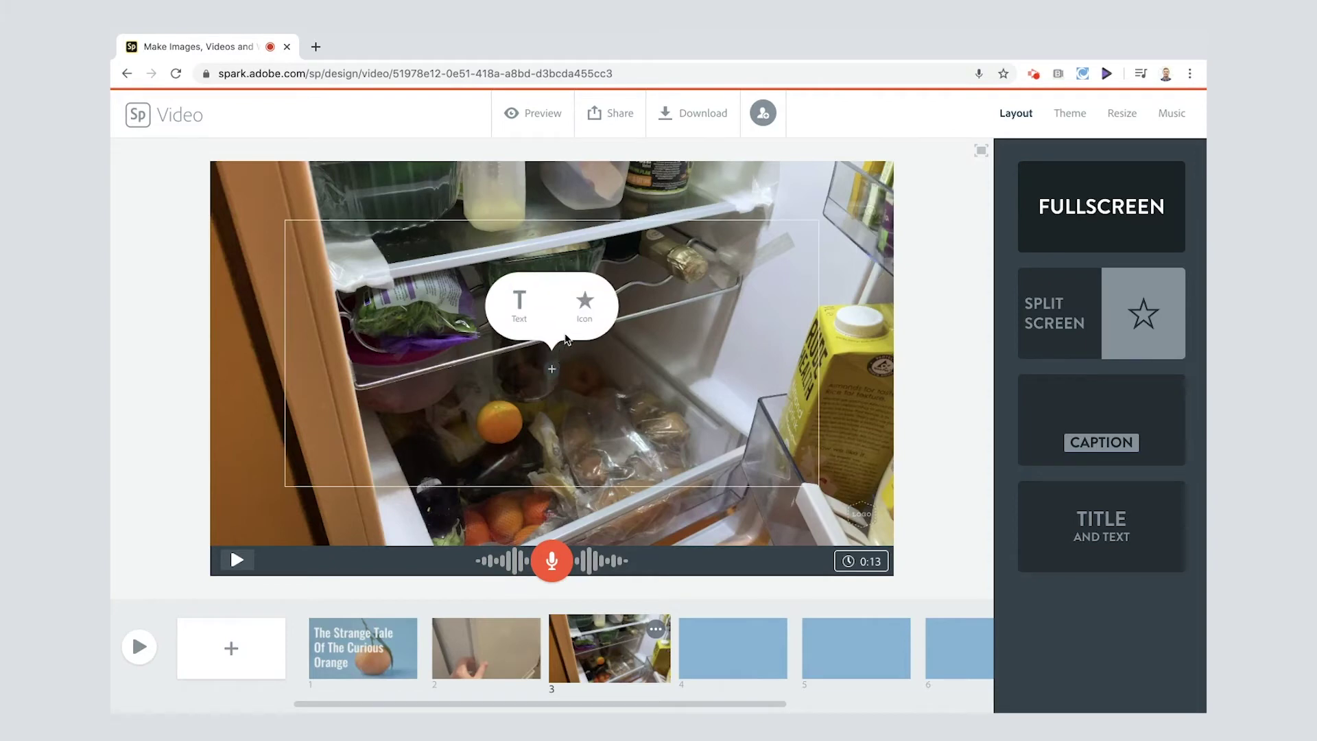
pyautogui.click(587, 304)
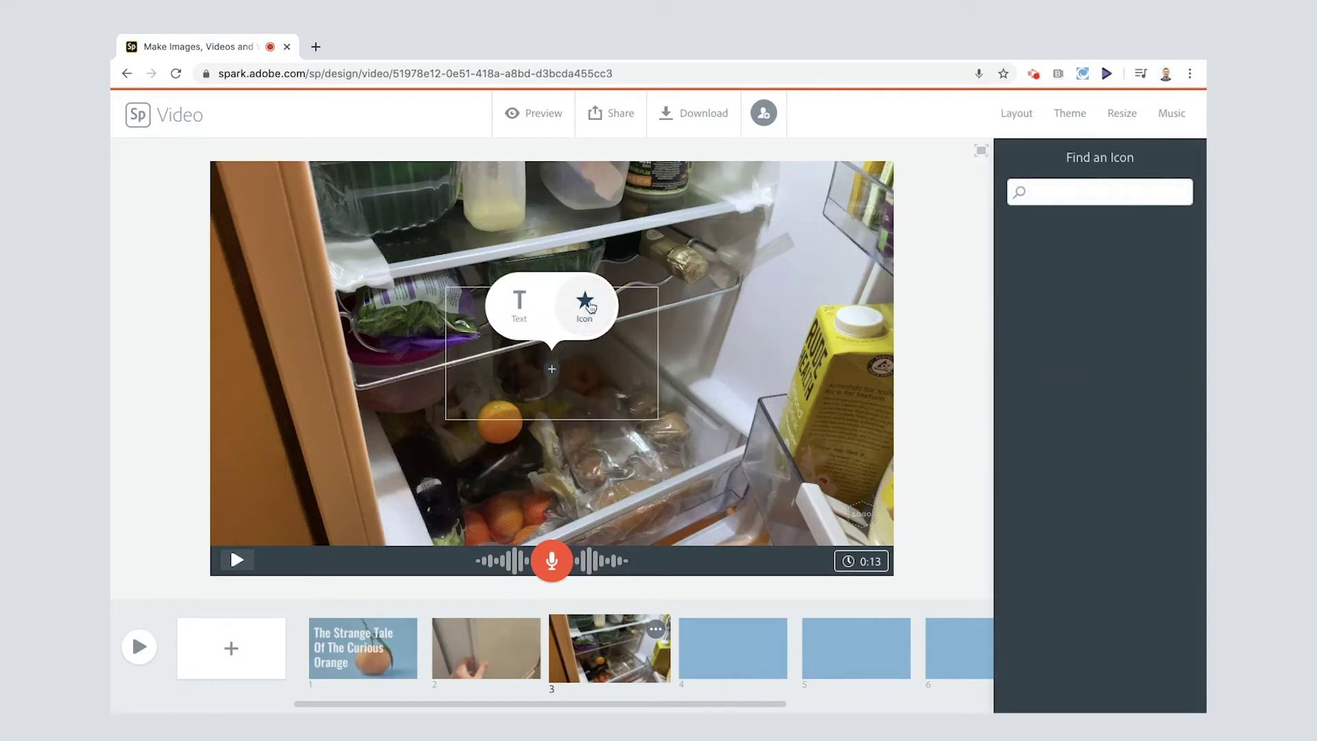
pyautogui.click(1036, 192)
pyautogui.write('cape')
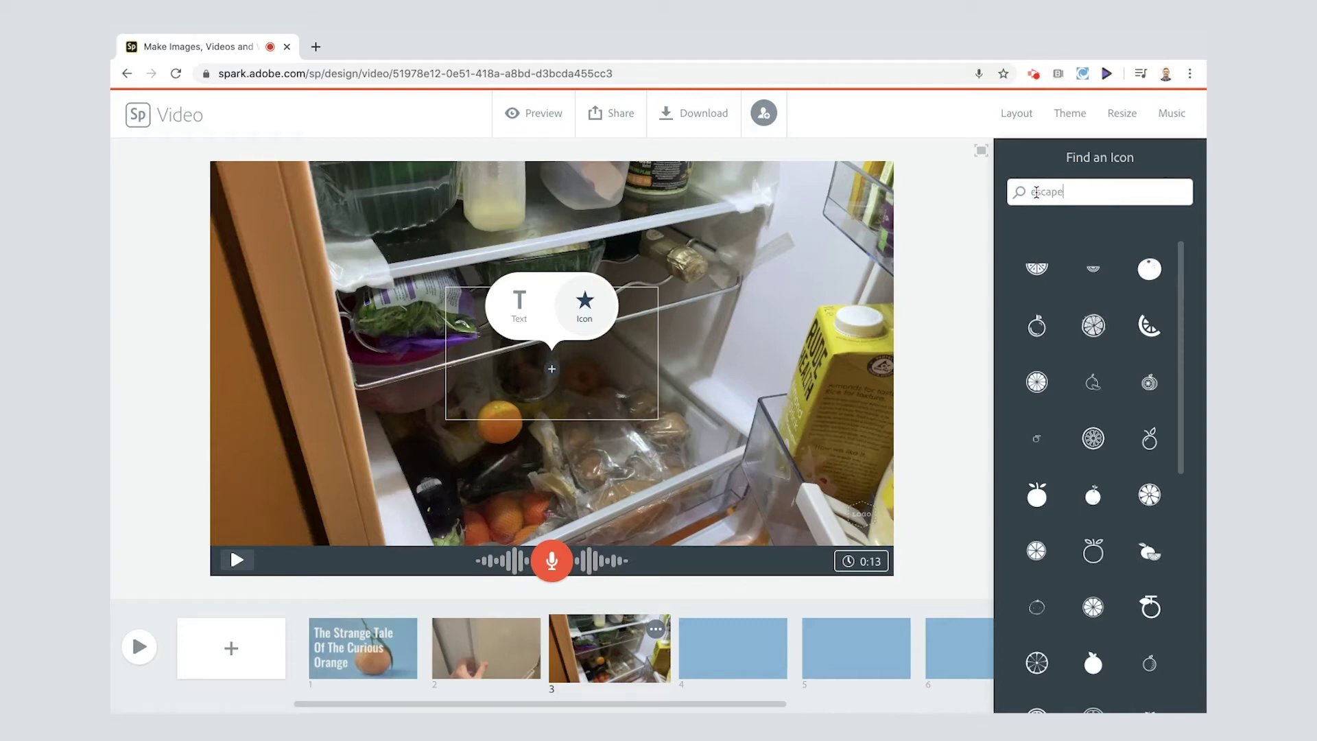
pyautogui.write('scape')
pyautogui.press('Return')
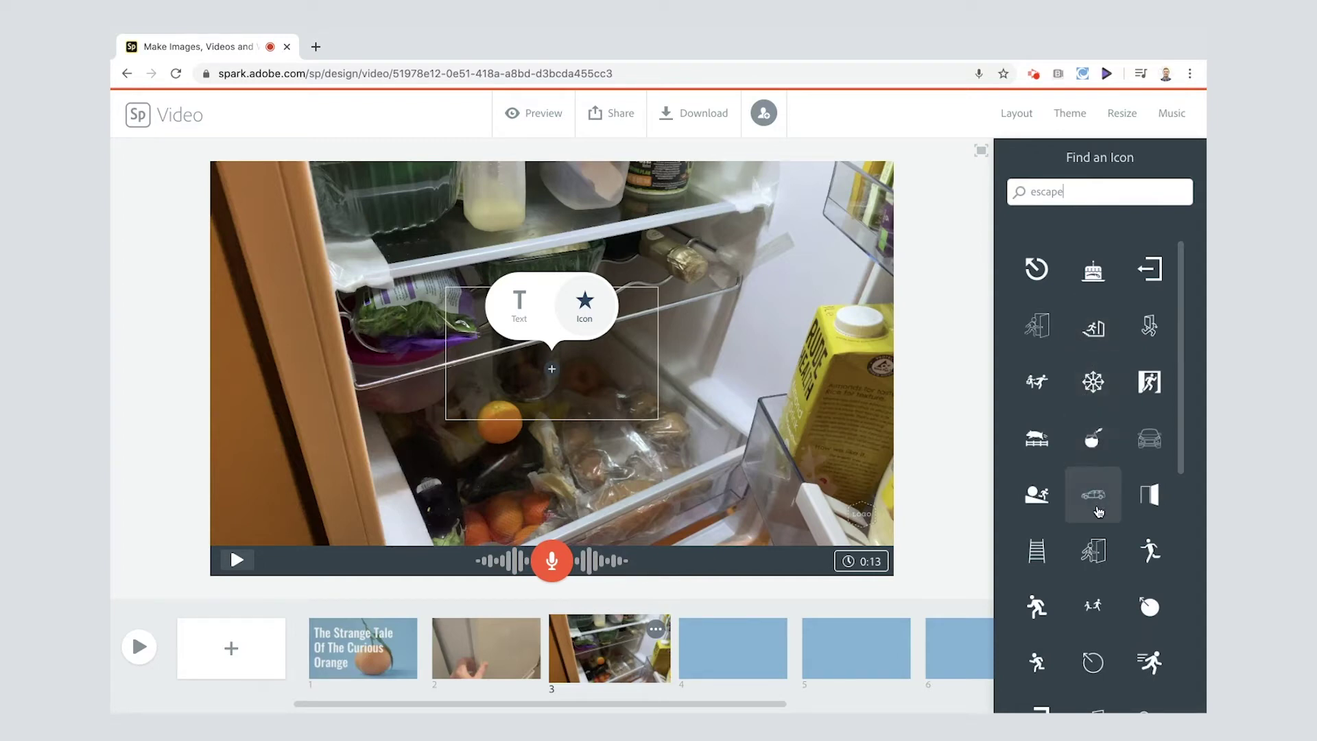
pyautogui.click(1097, 561)
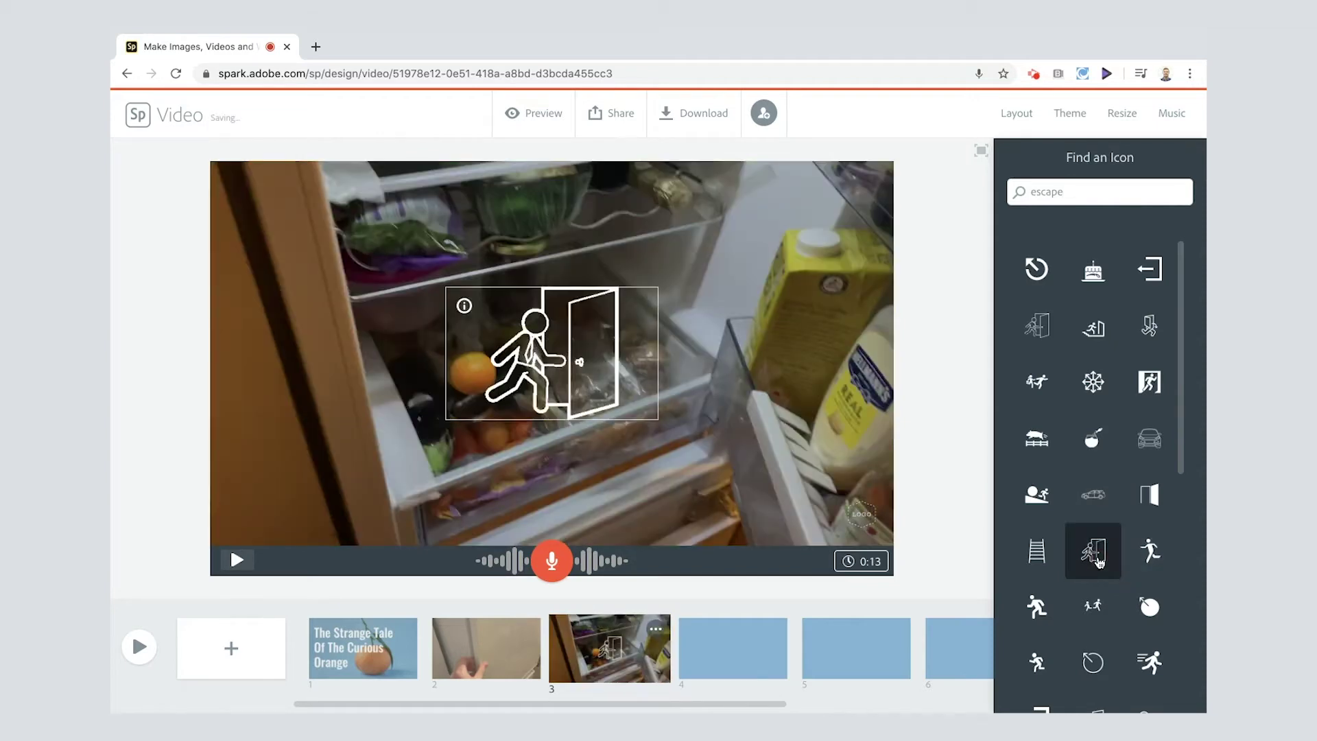
# Step: Search the icons for "prison" and place the barred cell door with a keyhole on the second slide
pyautogui.click(464, 655)
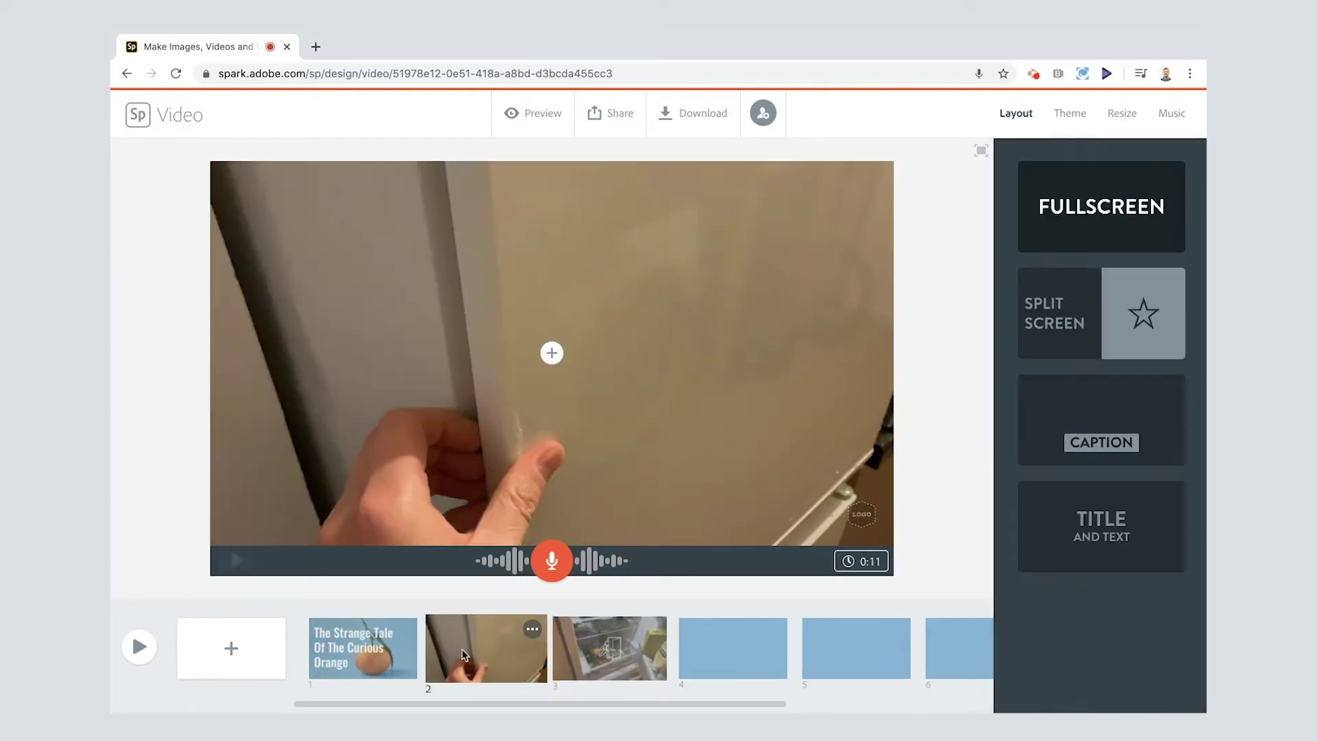
pyautogui.click(552, 354)
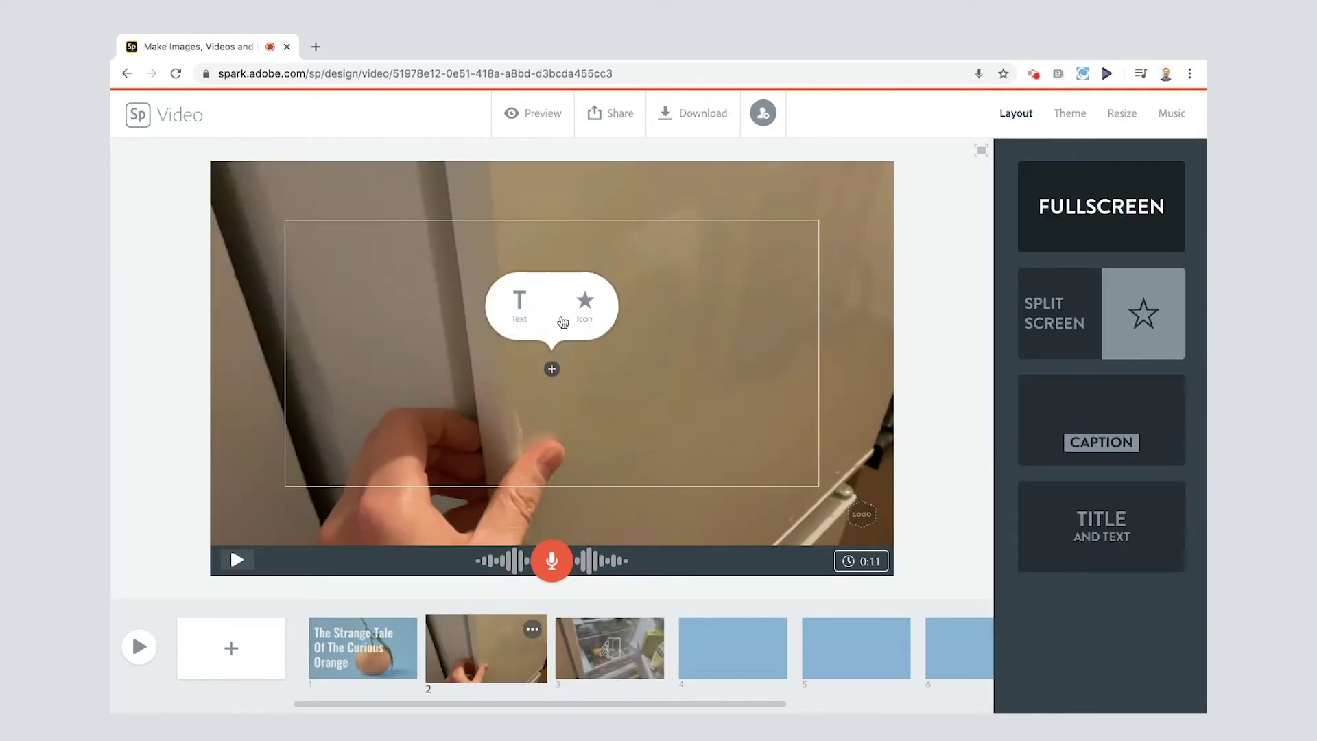
pyautogui.click(579, 304)
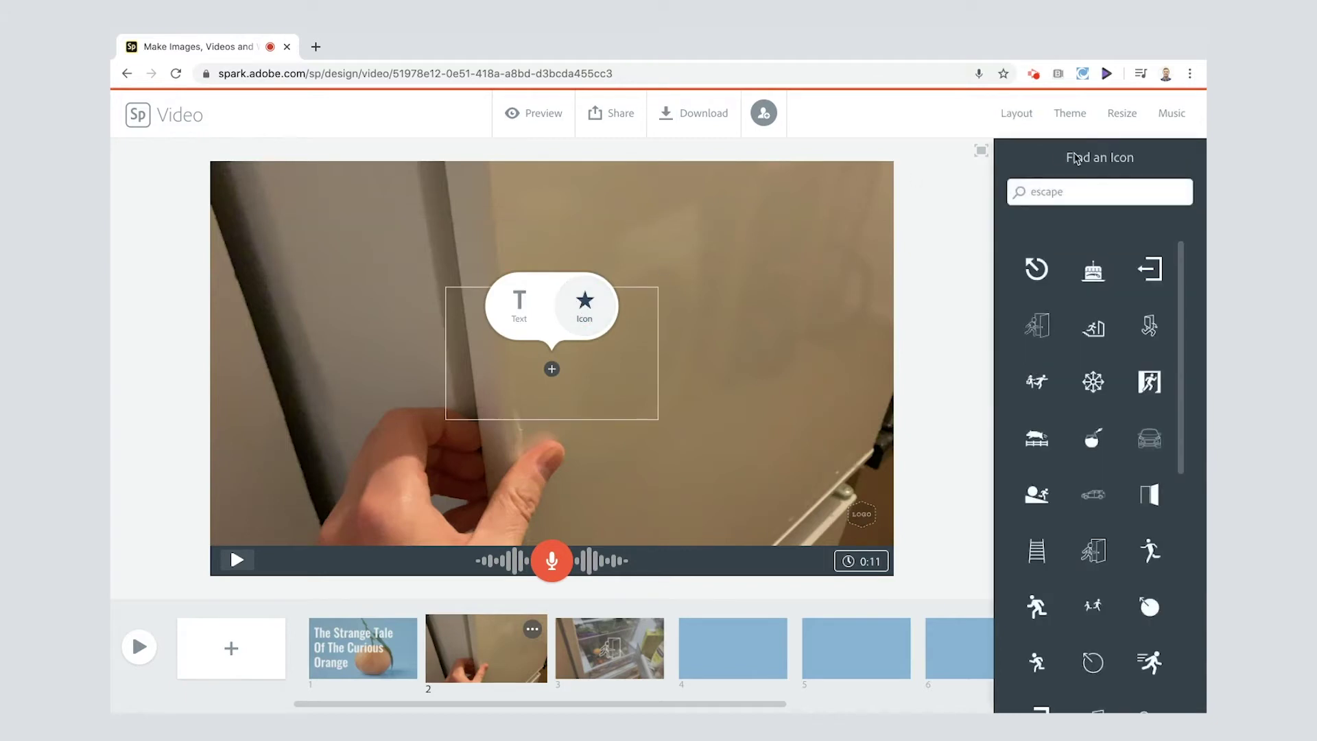
pyautogui.doubleClick(1037, 191)
pyautogui.write('rrison')
pyautogui.click(1045, 283)
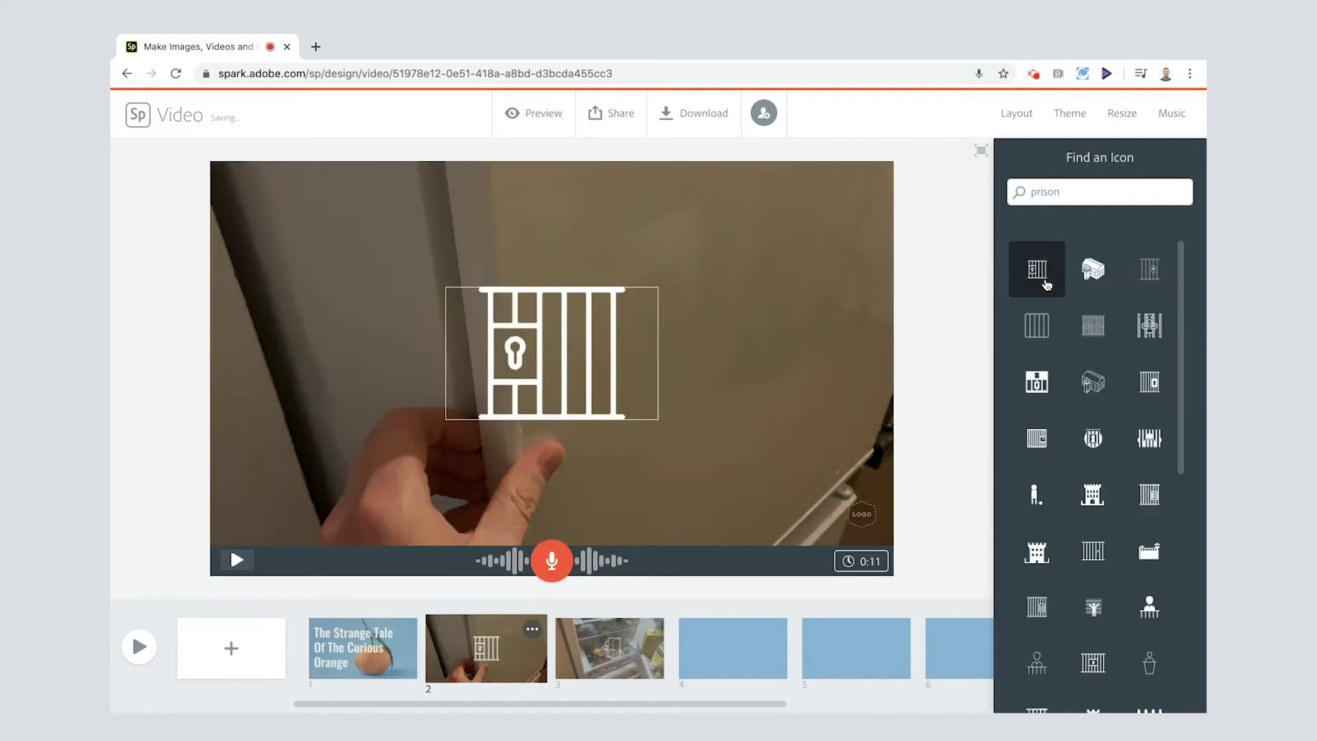
# Step: Add field.mp4 to the fourth slide and record about 10 seconds of voice narration over it
pyautogui.click(614, 651)
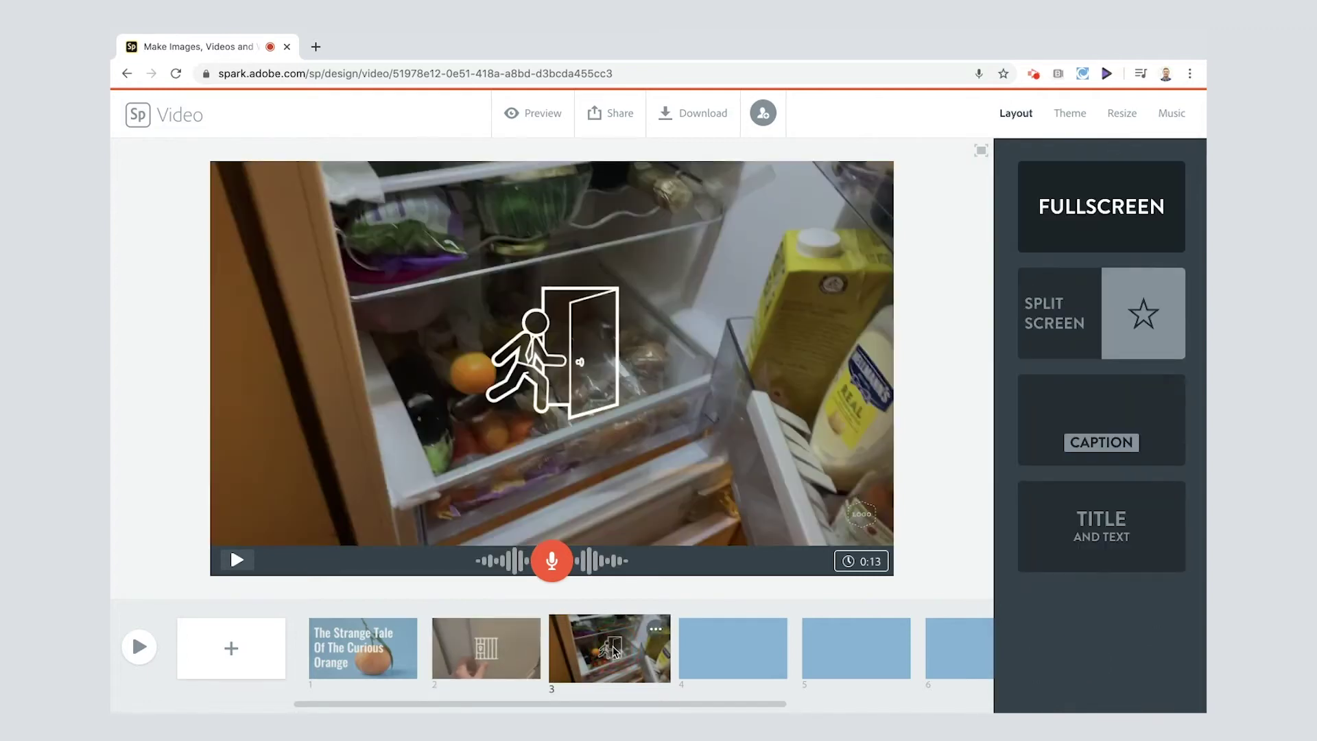
pyautogui.click(712, 651)
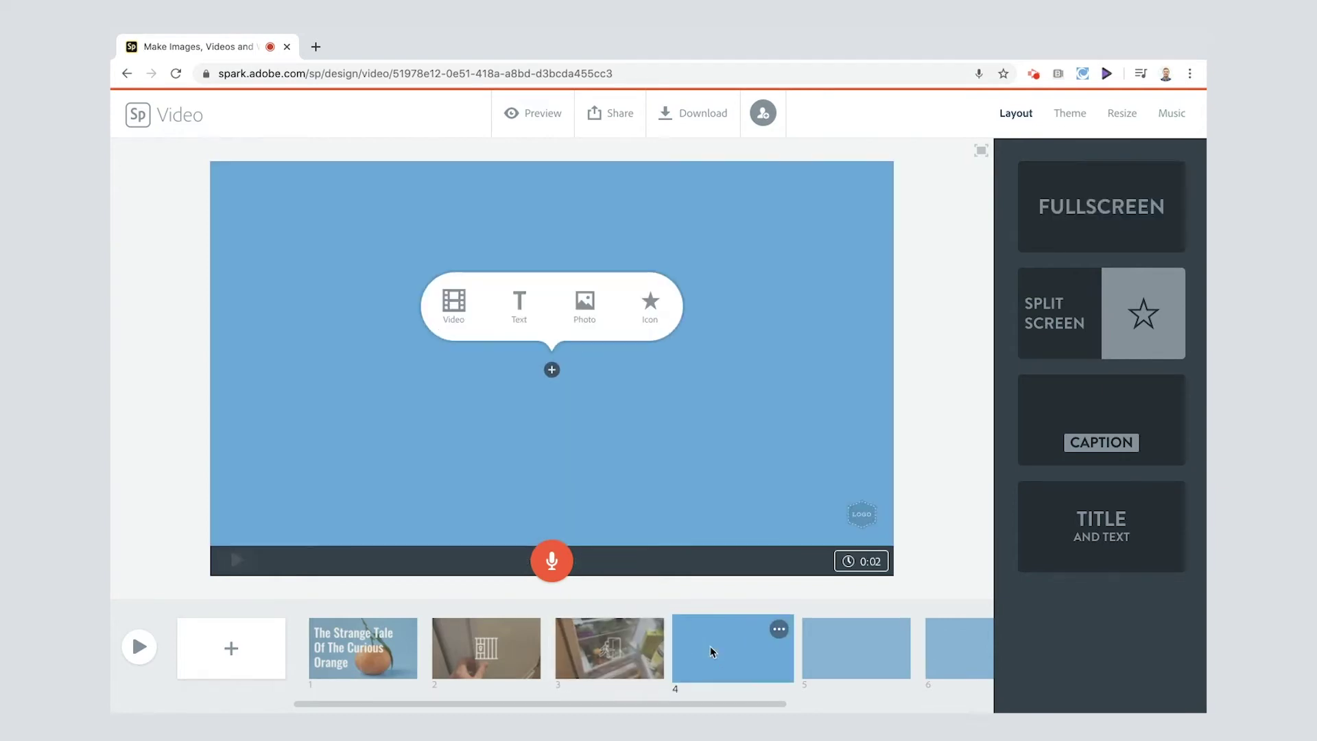
pyautogui.click(452, 312)
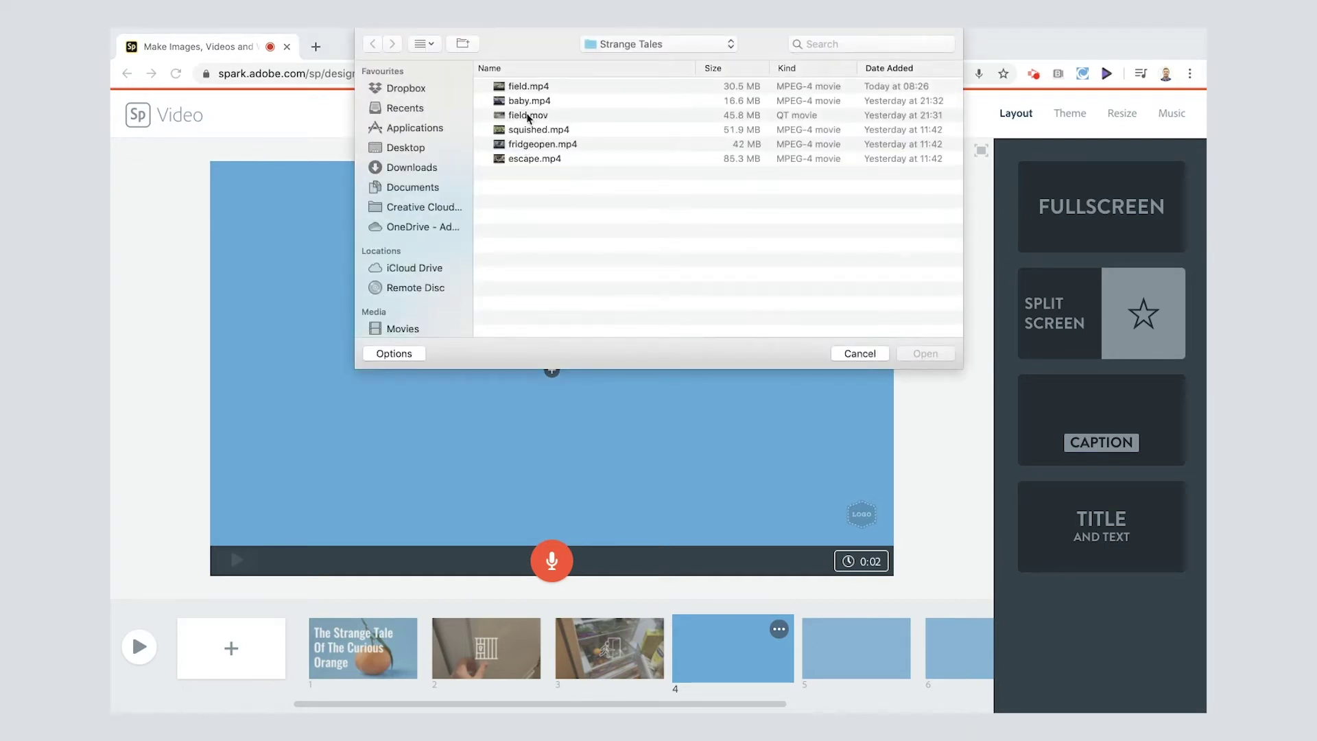
pyautogui.click(528, 87)
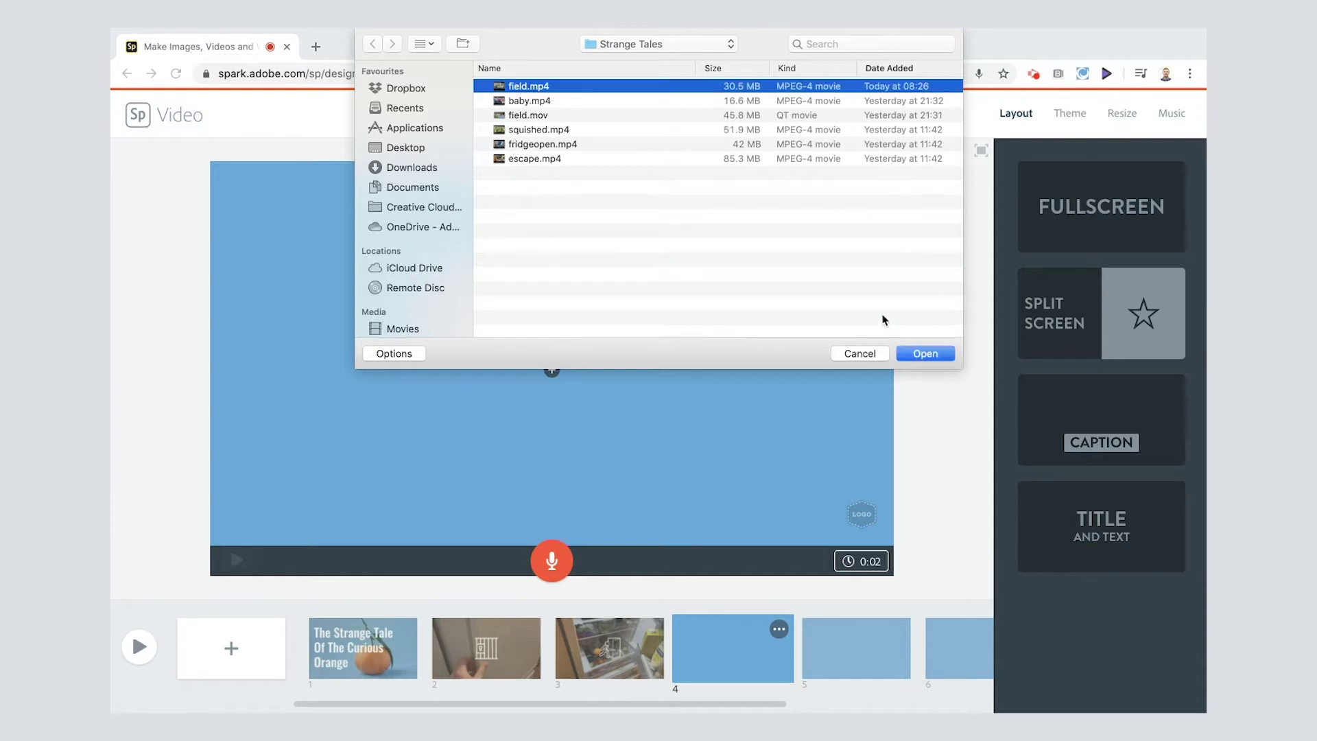
pyautogui.click(924, 354)
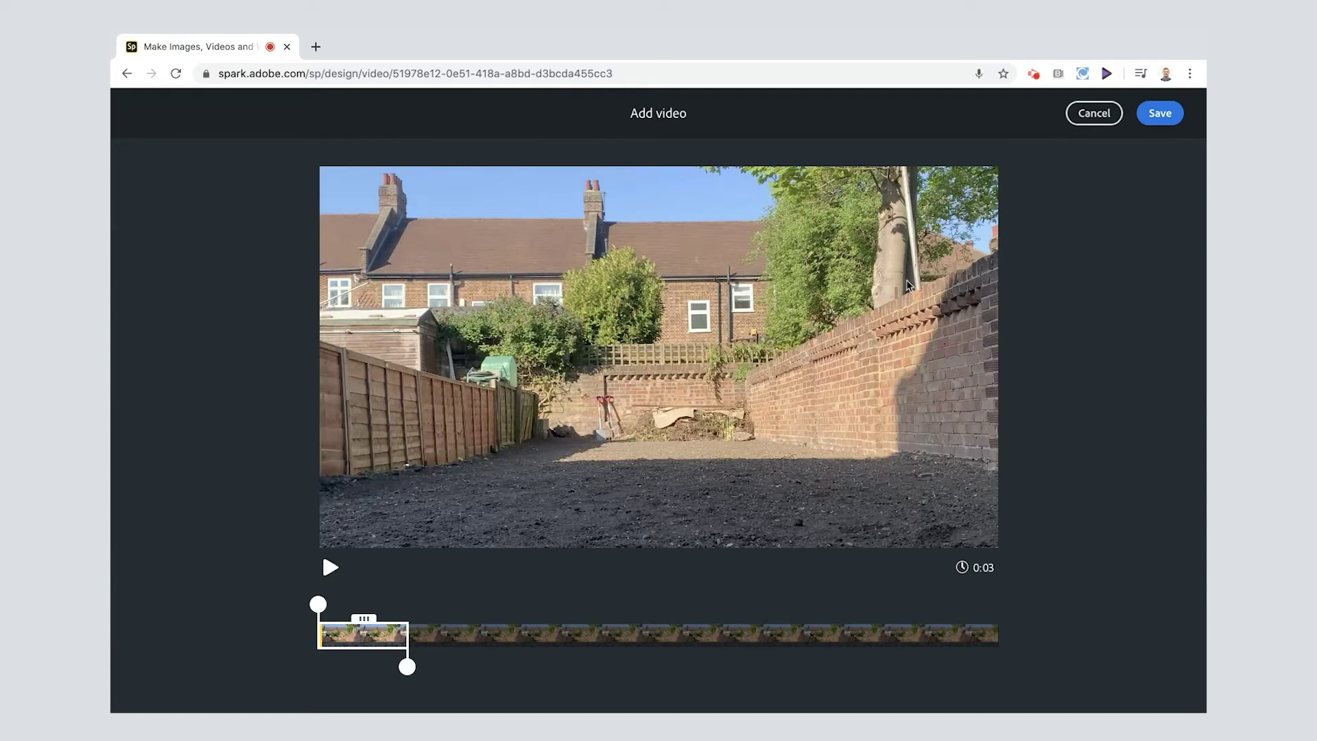
pyautogui.click(1160, 113)
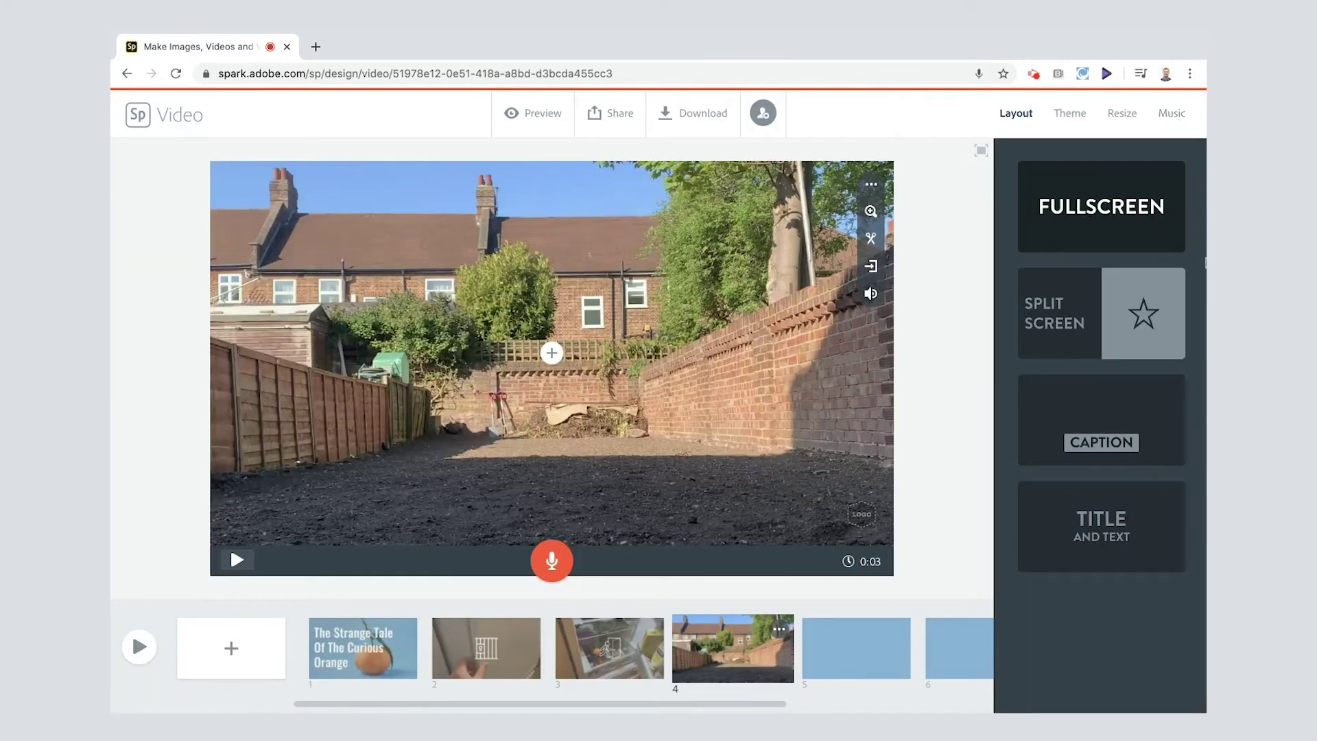
pyautogui.click(551, 563)
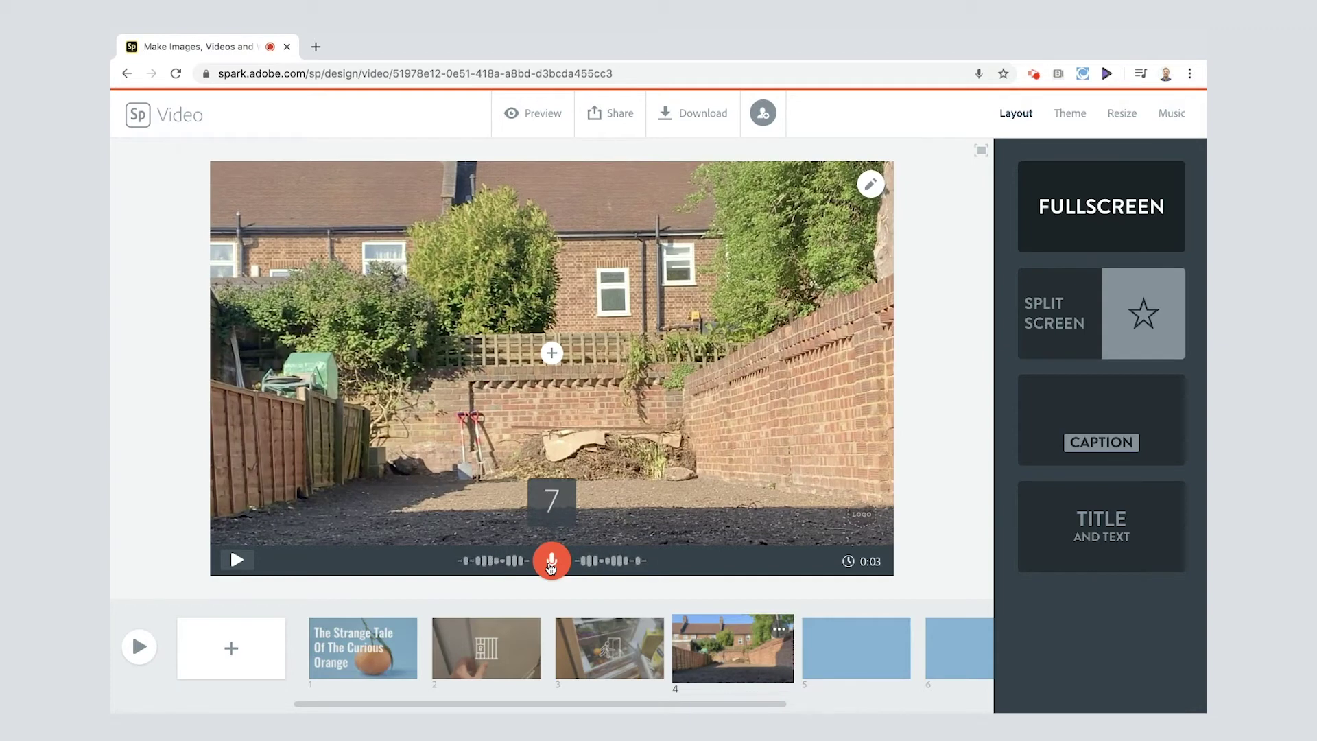
pyautogui.moveTo(551, 564); pyautogui.dragTo(551, 564)
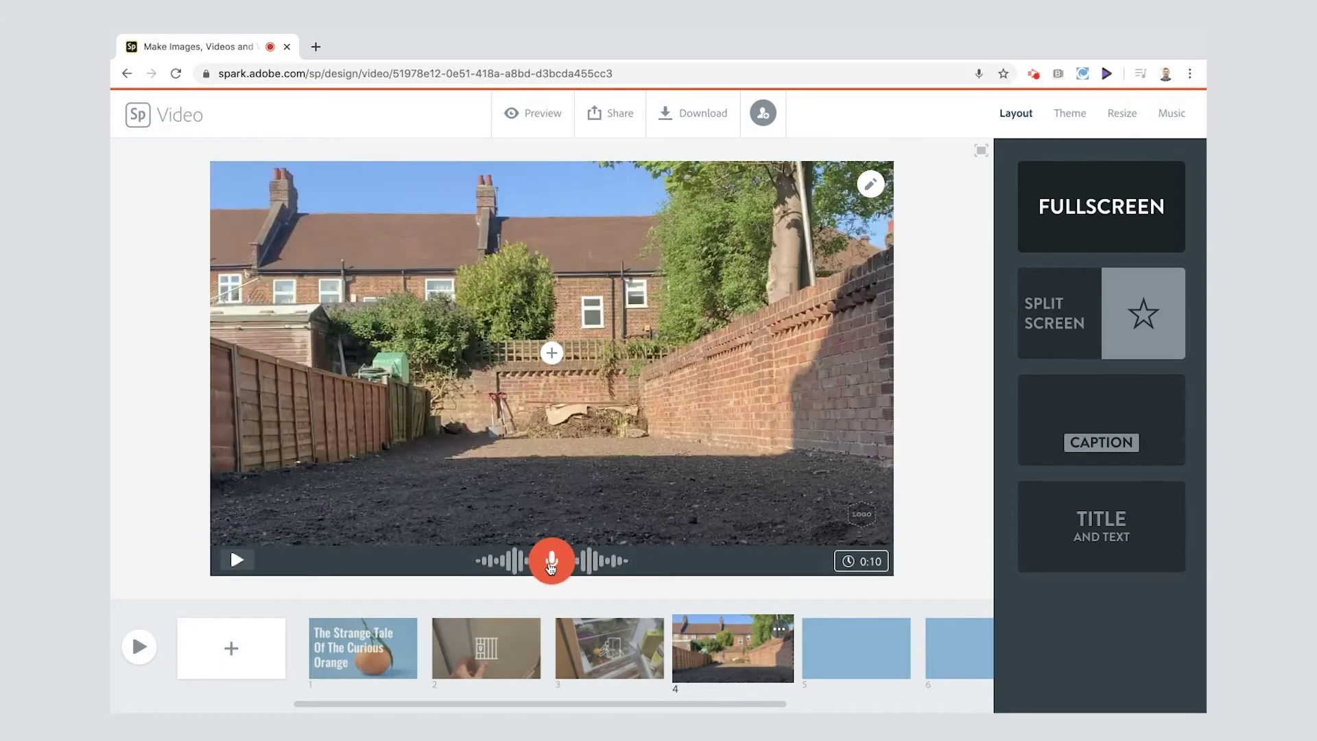
# Step: Trim the fourth slide's clip by aligning it to the narration, keep its final 10 seconds and save it
pyautogui.click(872, 190)
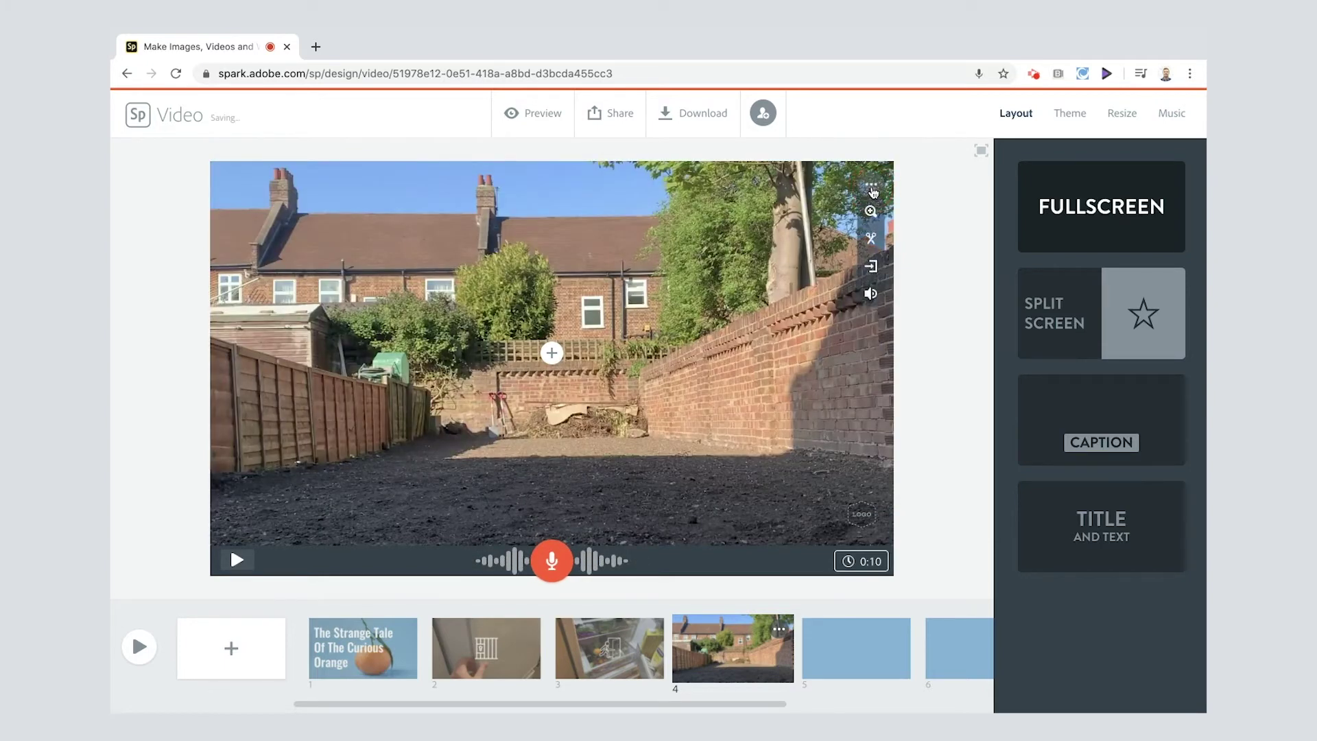
pyautogui.click(872, 242)
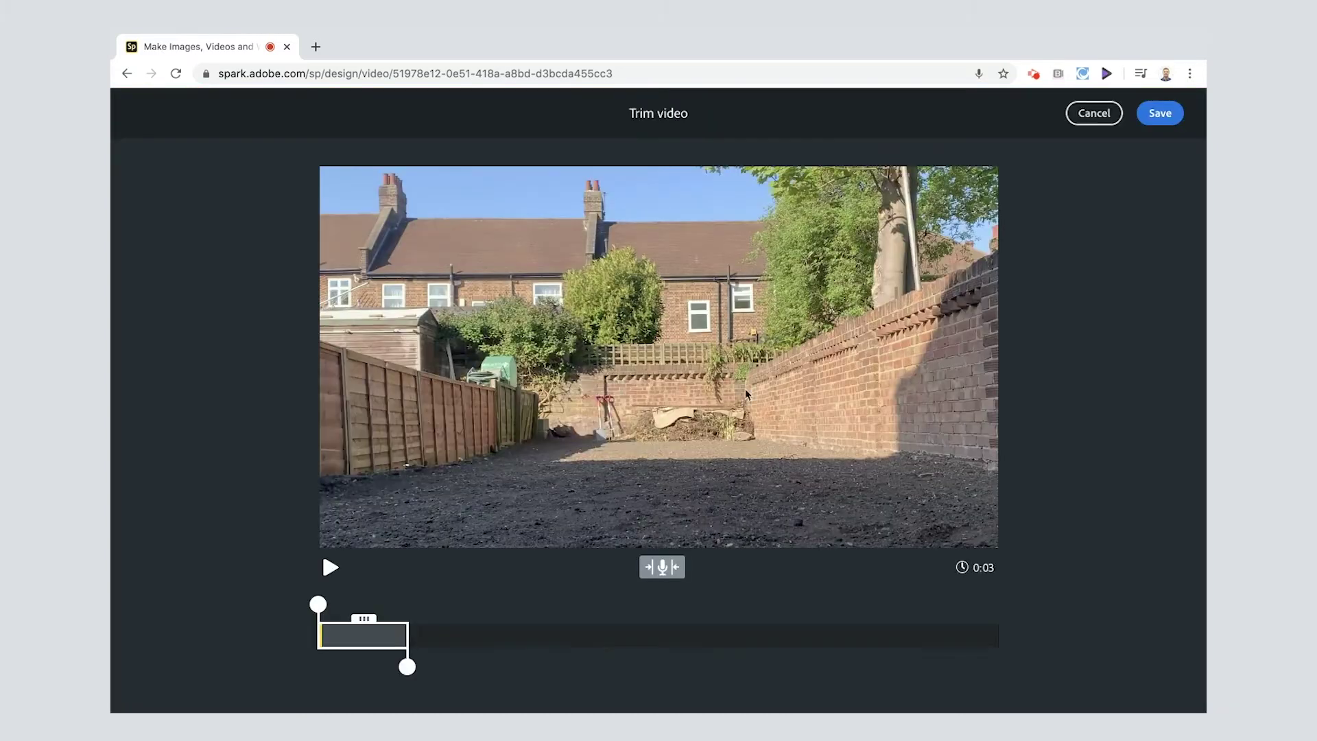
pyautogui.click(659, 569)
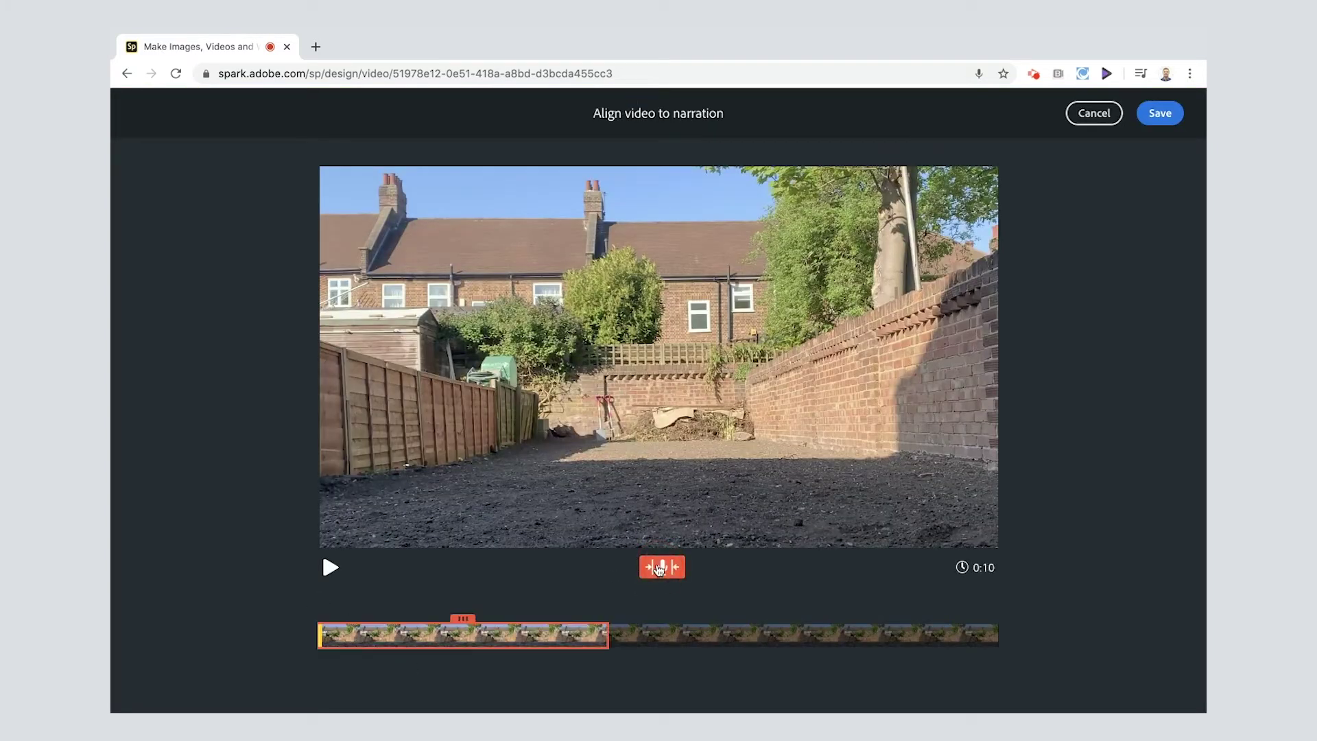
pyautogui.moveTo(464, 616); pyautogui.dragTo(877, 595)
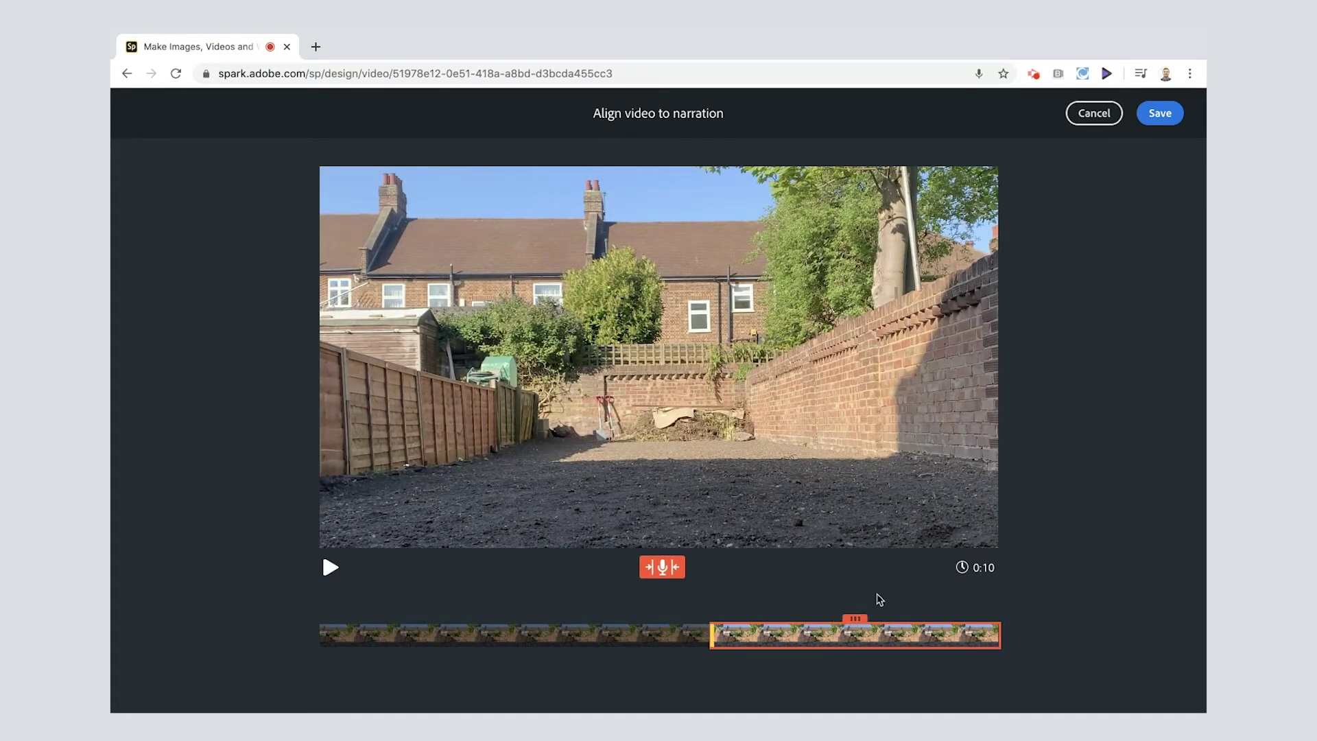
pyautogui.moveTo(727, 637); pyautogui.dragTo(918, 622)
pyautogui.click(1153, 116)
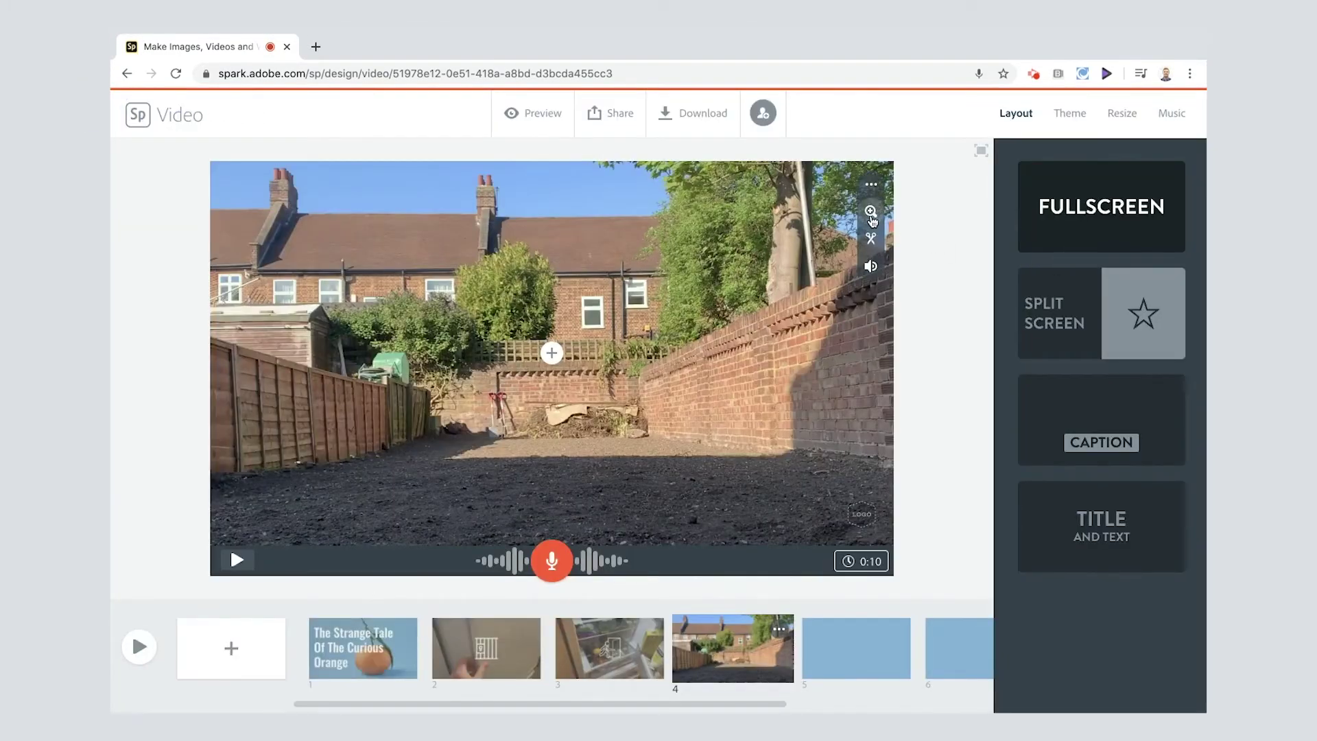
# Step: Zoom in on the fourth slide's garden clip, shift the framing so more ground shows, and preview the slide
pyautogui.click(871, 214)
pyautogui.click(870, 214)
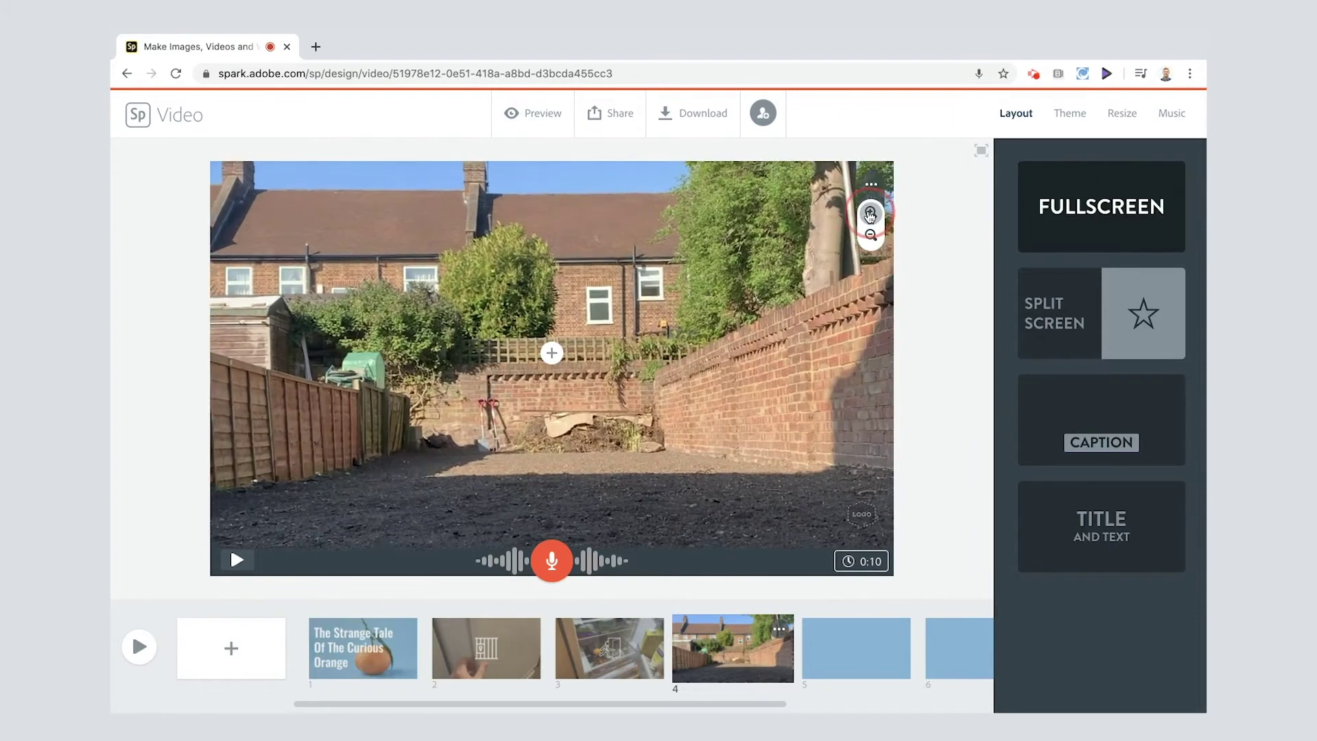
pyautogui.click(870, 214)
pyautogui.moveTo(724, 422); pyautogui.dragTo(715, 297)
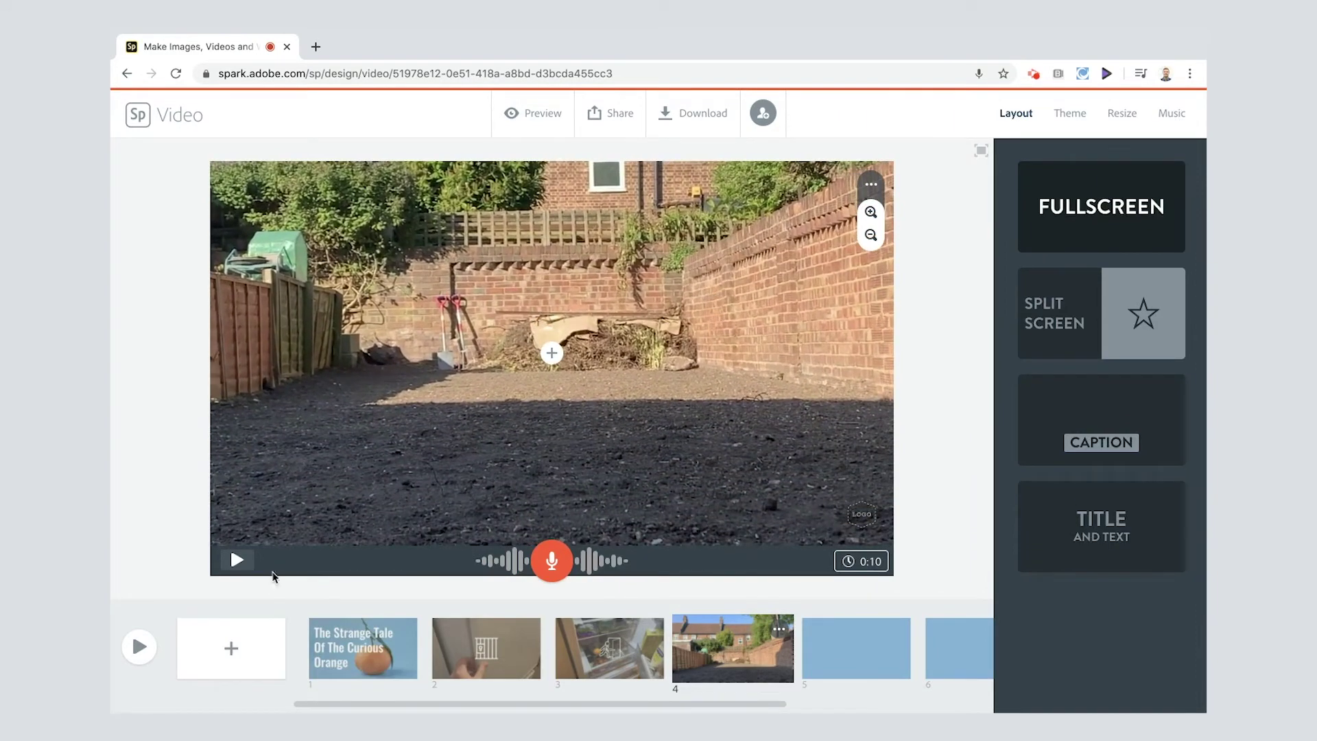
pyautogui.click(235, 560)
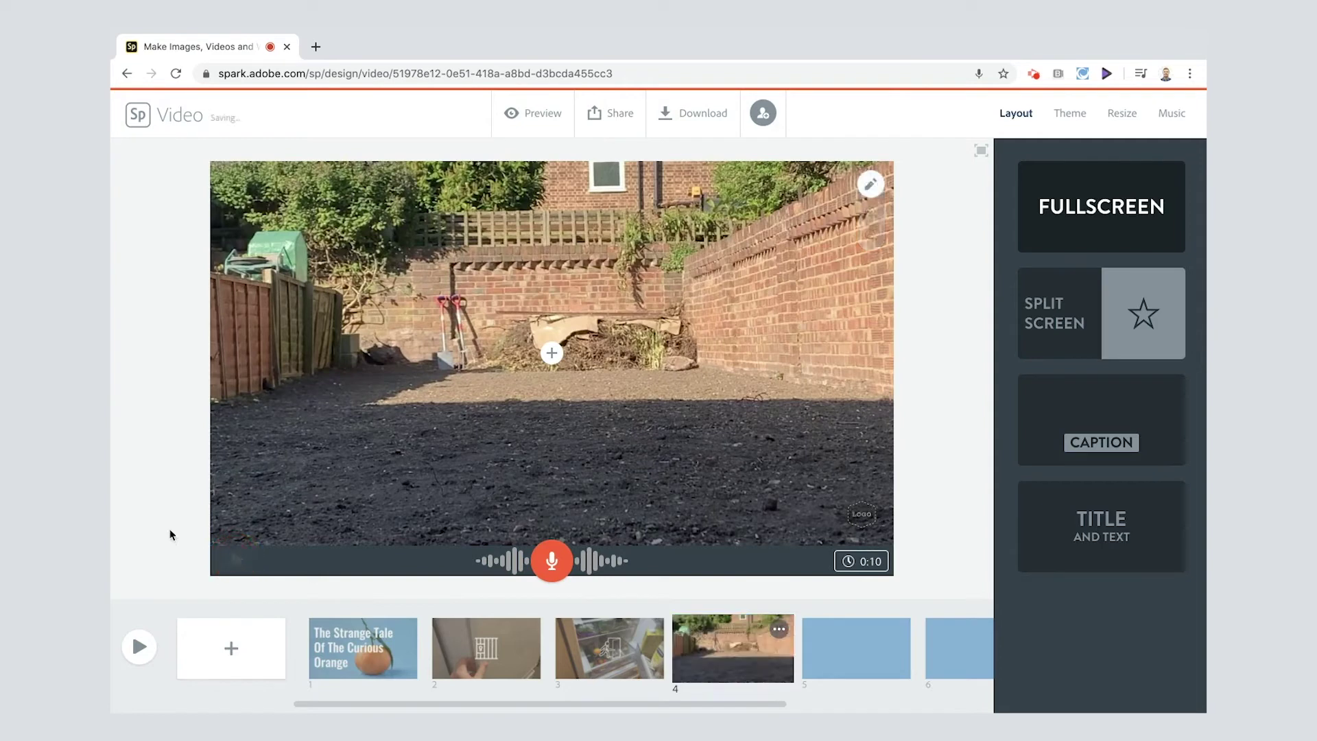
pyautogui.click(235, 560)
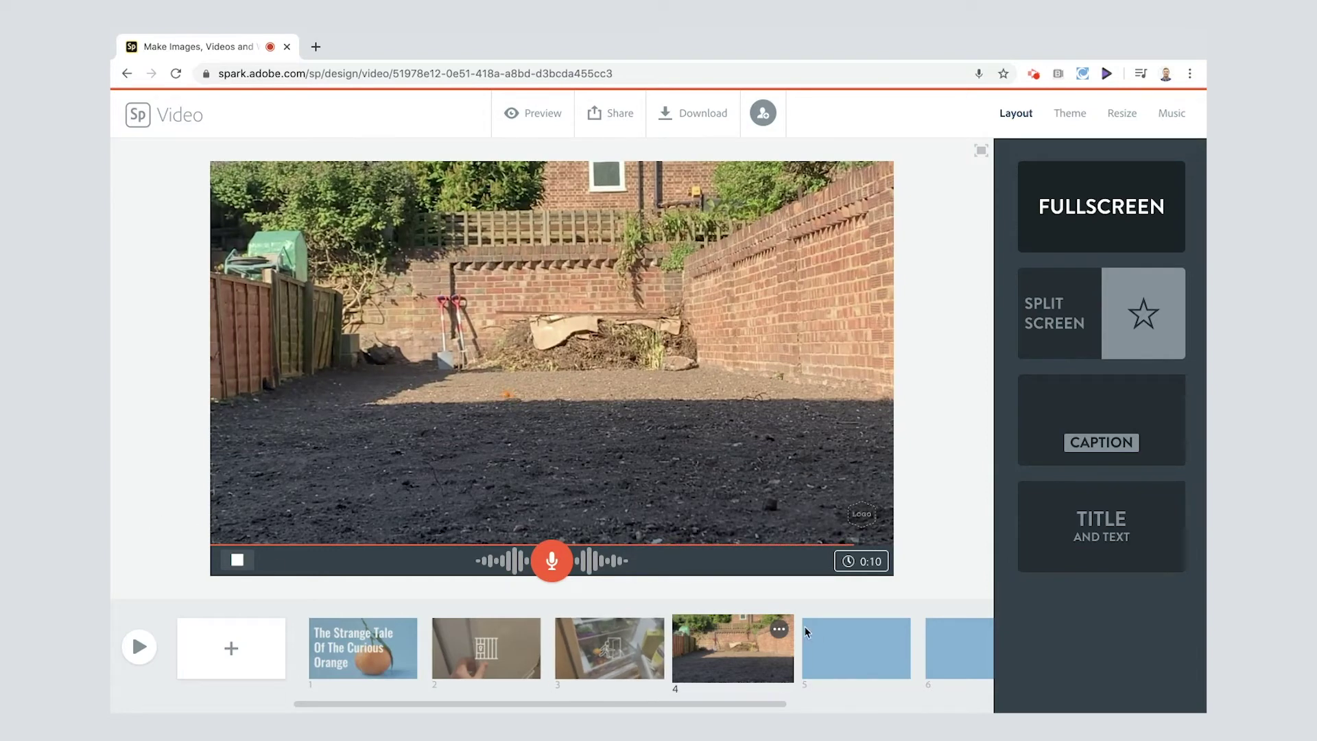
# Step: Record about 8 seconds of voice narration on the empty fifth slide
pyautogui.click(843, 639)
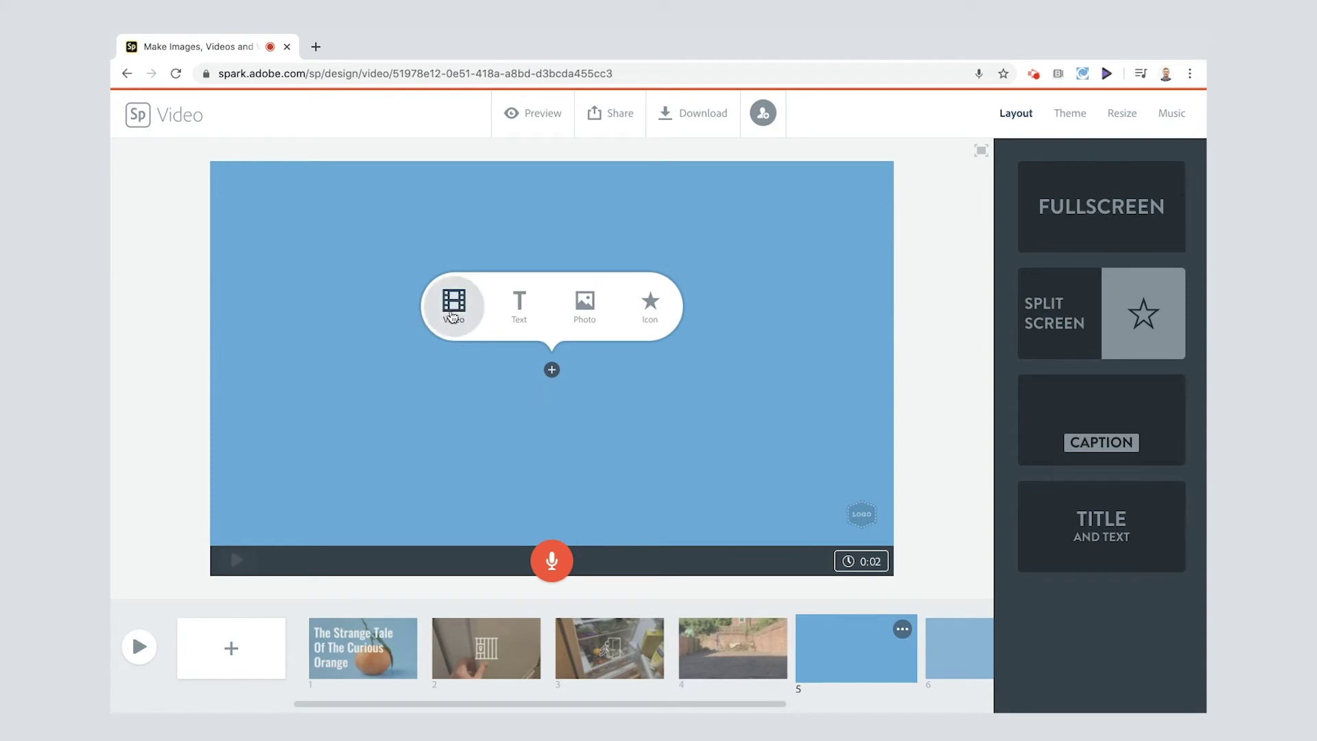
pyautogui.click(551, 562)
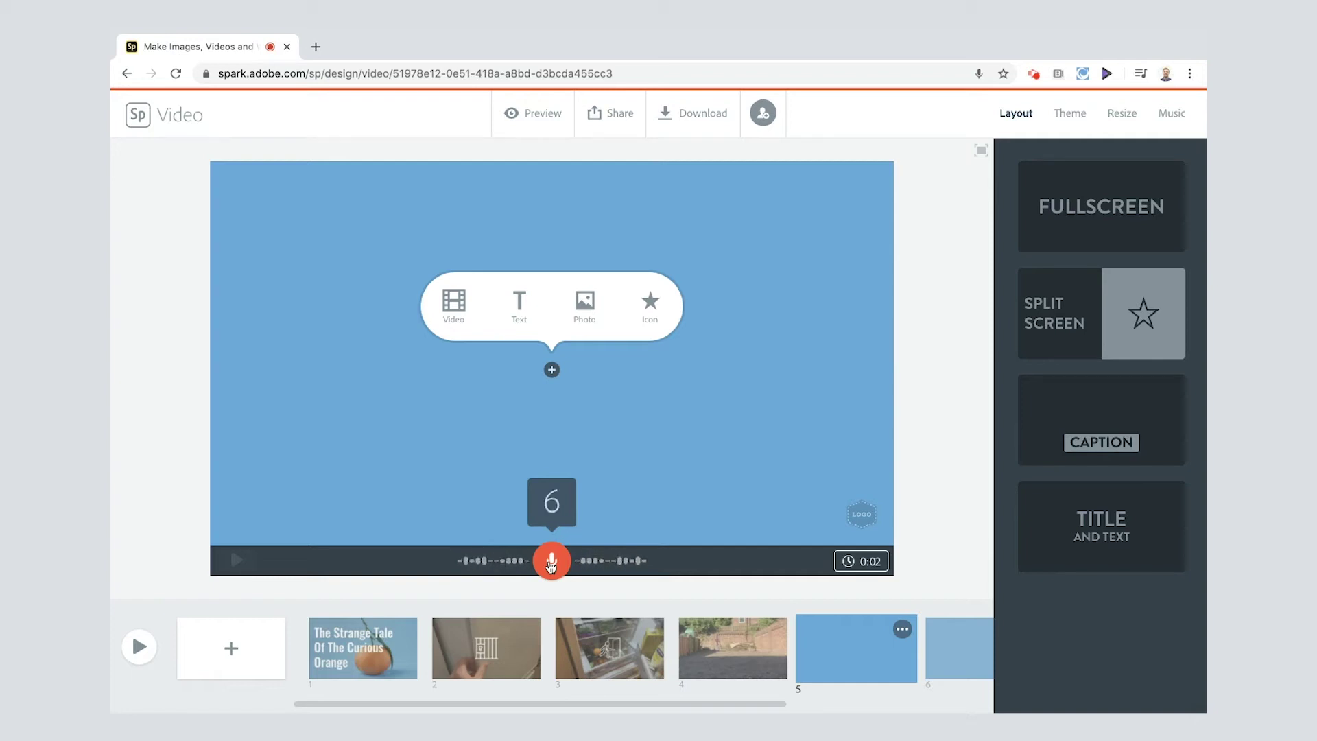
pyautogui.moveTo(551, 564); pyautogui.dragTo(551, 564)
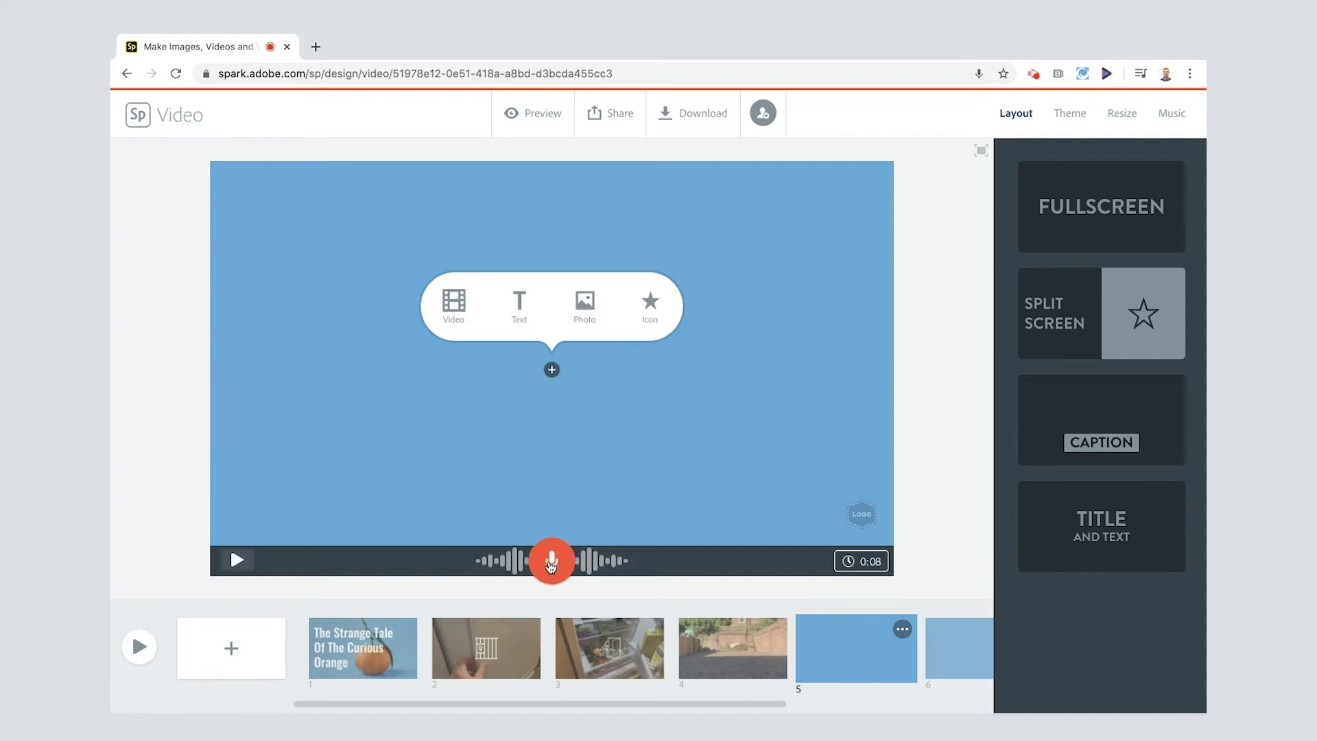
# Step: Add baby.mp4 to the fifth slide, preview its opening section aligned to the narration, and save it
pyautogui.click(453, 299)
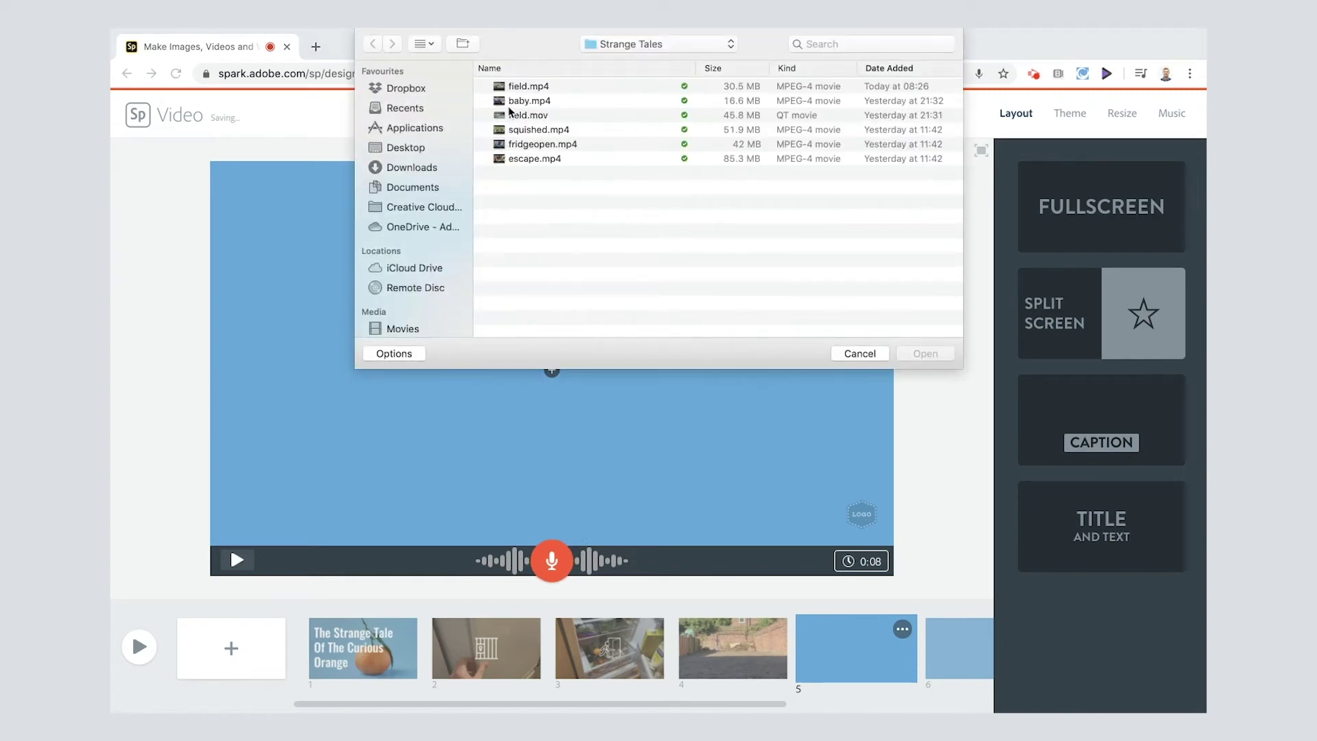
pyautogui.click(529, 101)
pyautogui.click(922, 354)
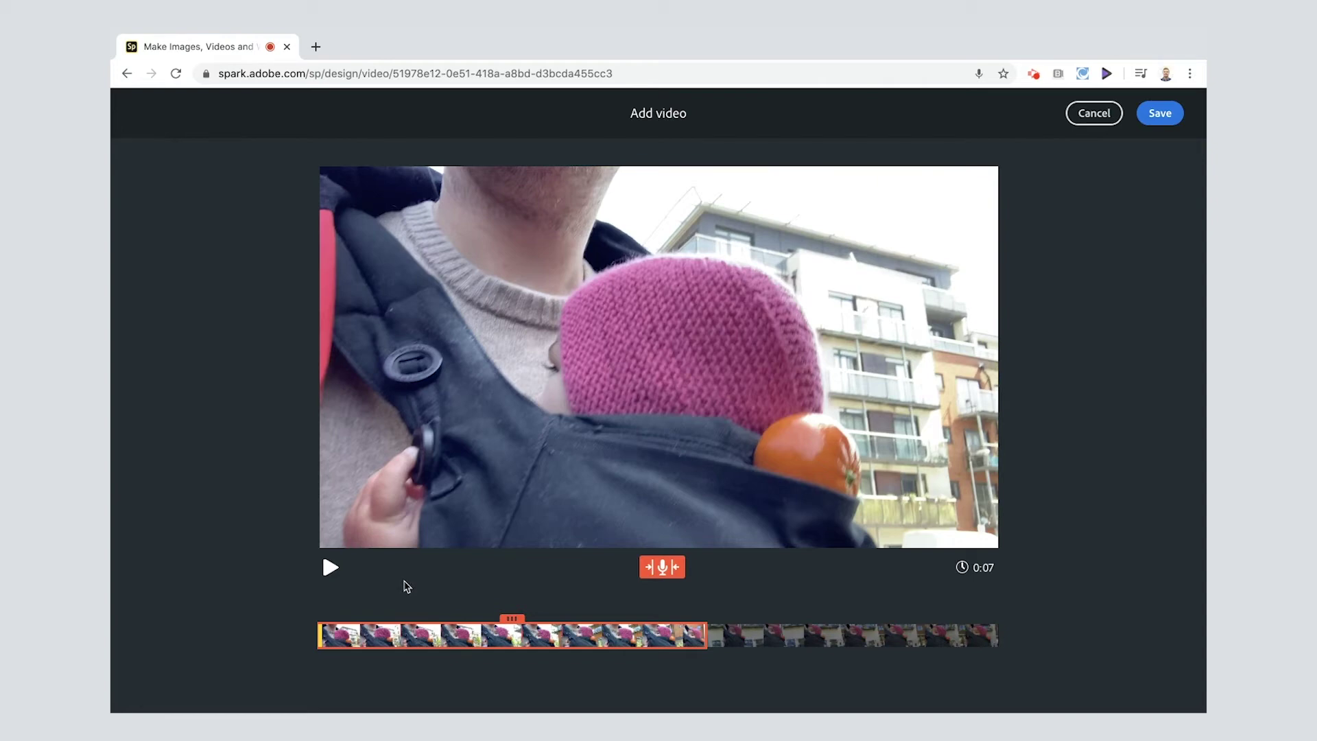
pyautogui.click(330, 568)
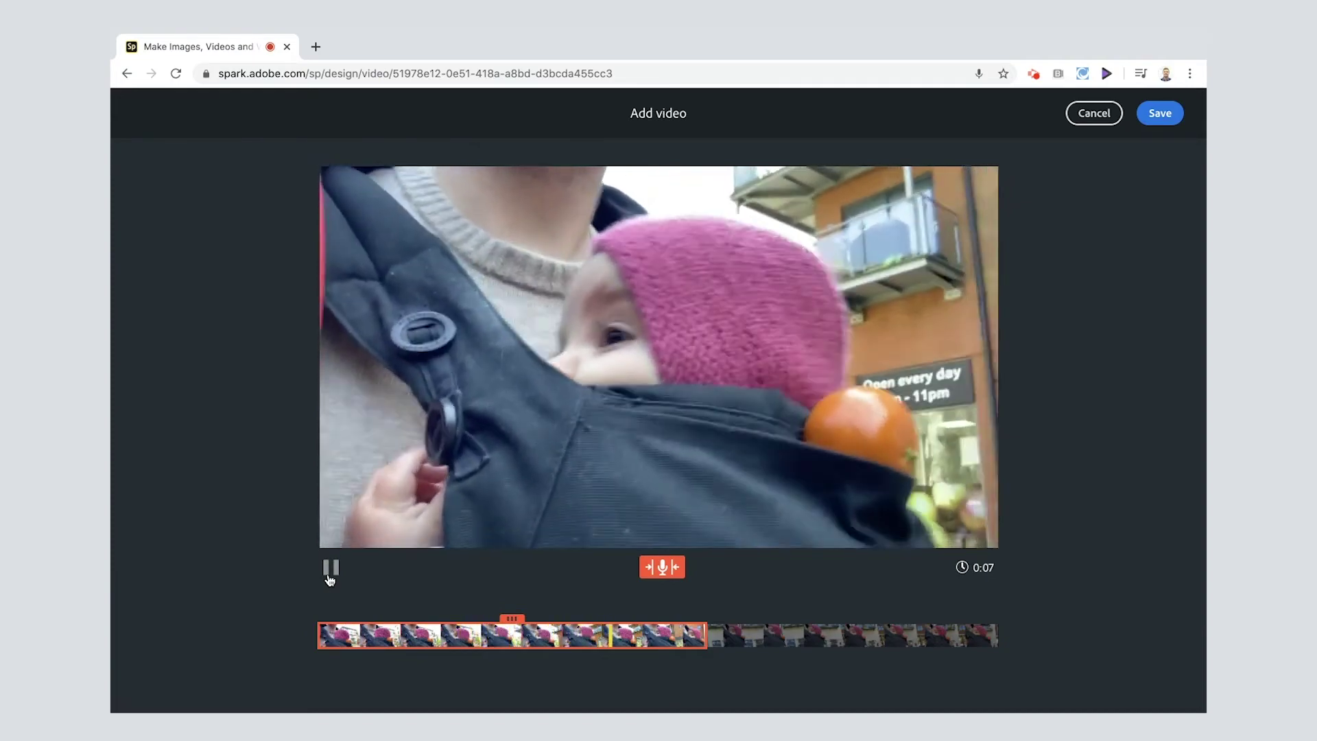
pyautogui.click(330, 568)
pyautogui.click(1160, 113)
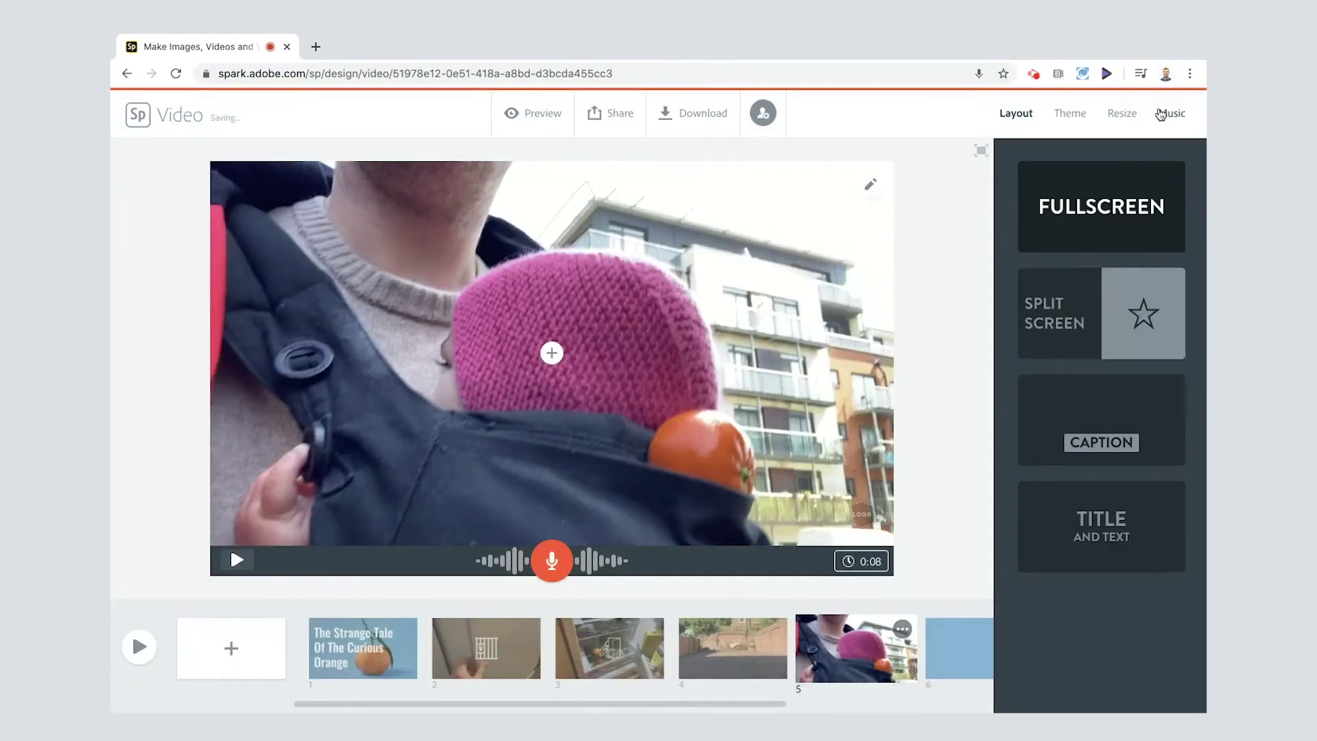
# Step: Zoom in on the fifth slide's baby clip, shift the picture up and left around the orange, and preview the slide
pyautogui.moveTo(870, 206)
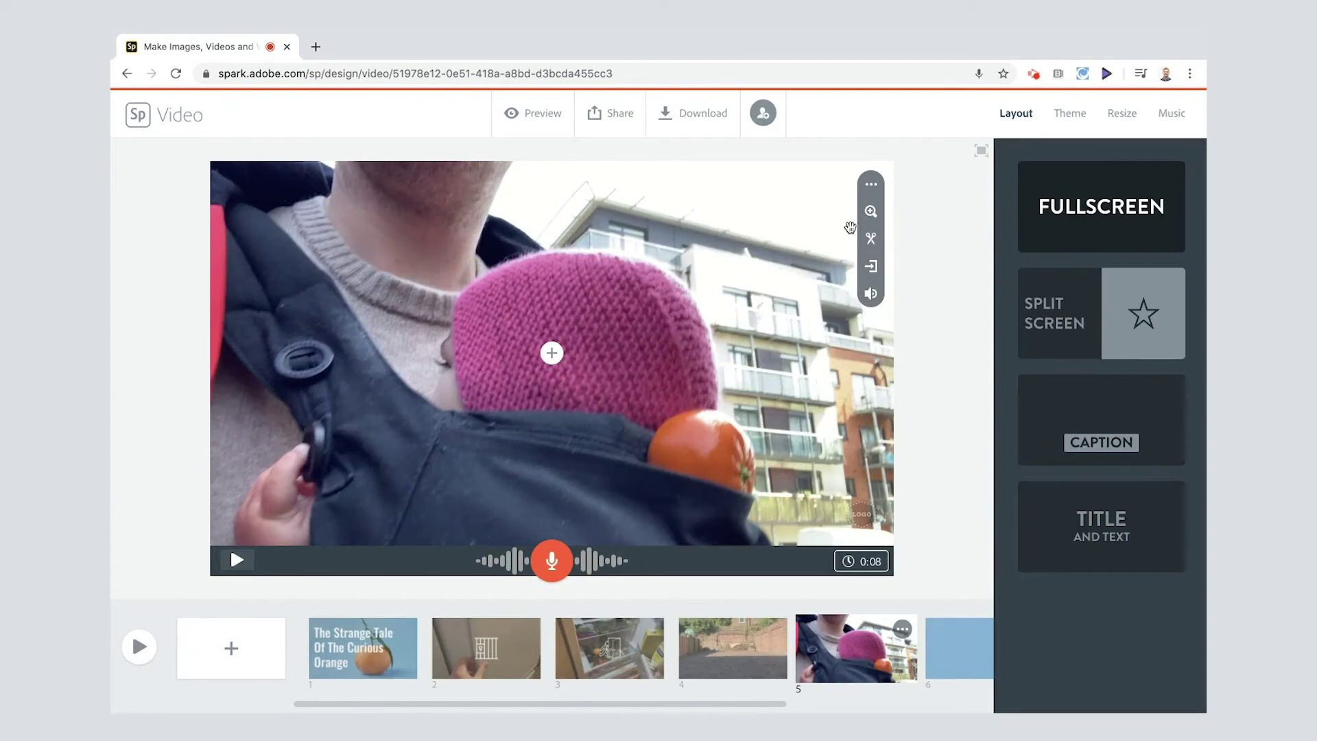
pyautogui.click(870, 212)
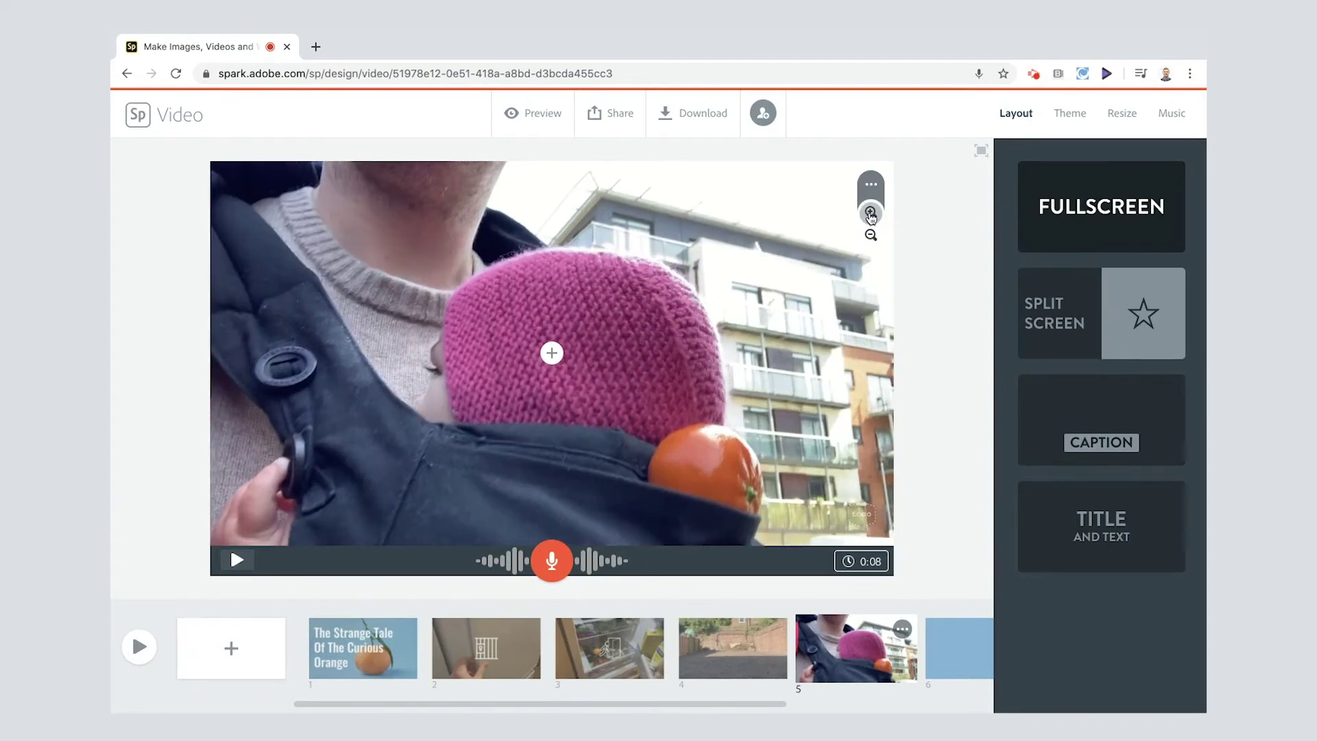
pyautogui.click(870, 214)
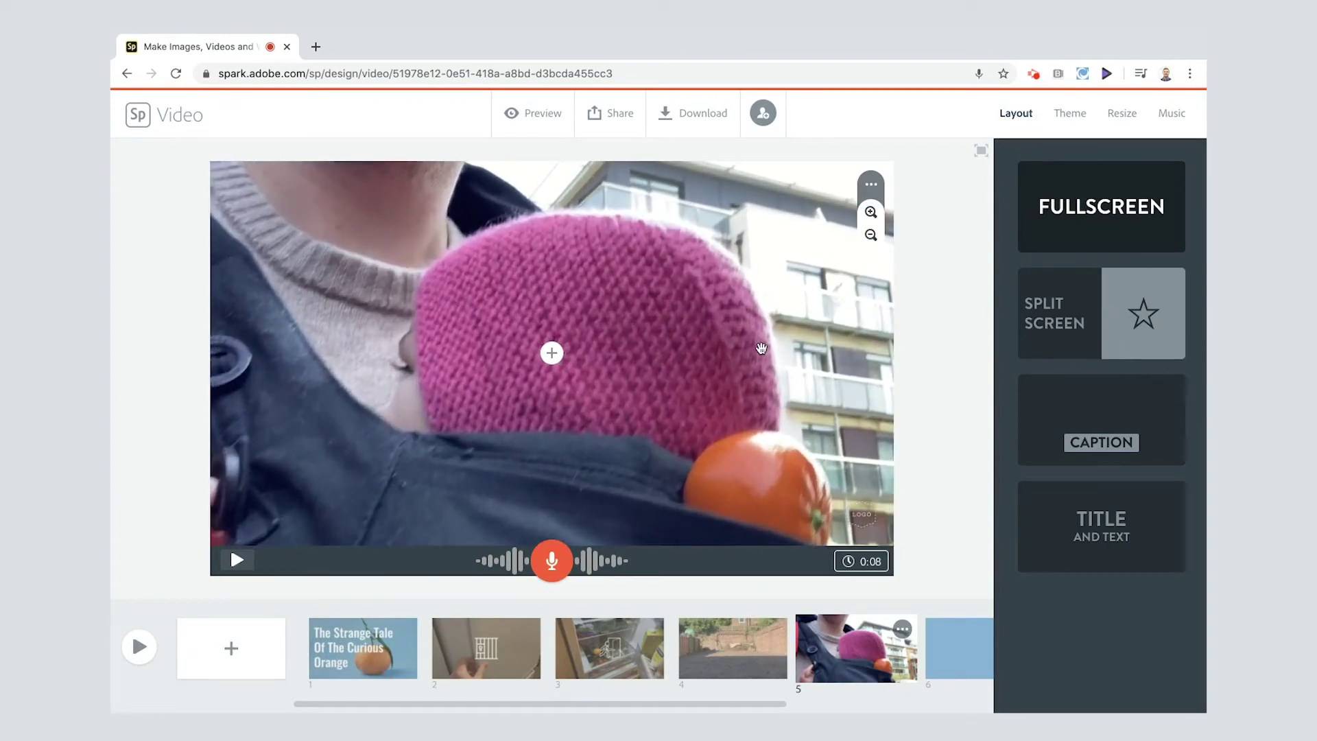
pyautogui.moveTo(760, 343); pyautogui.dragTo(727, 302)
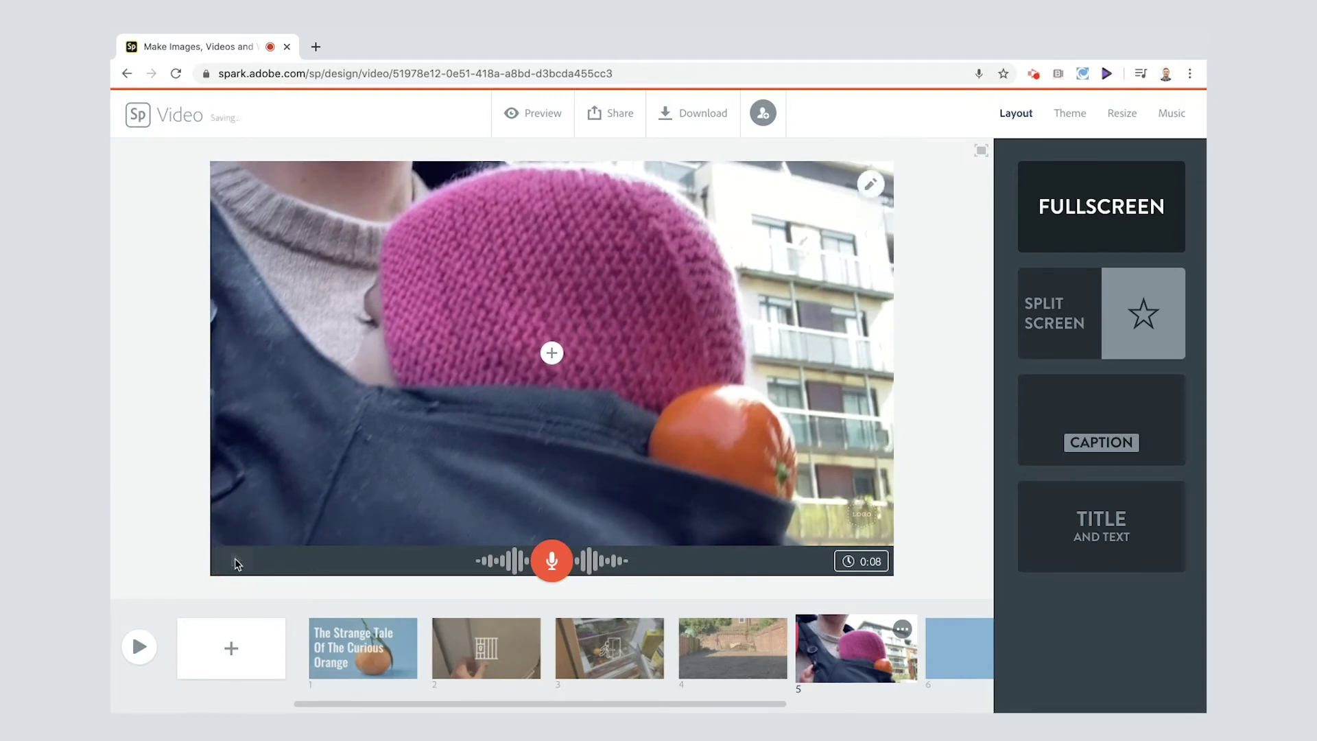
pyautogui.click(236, 562)
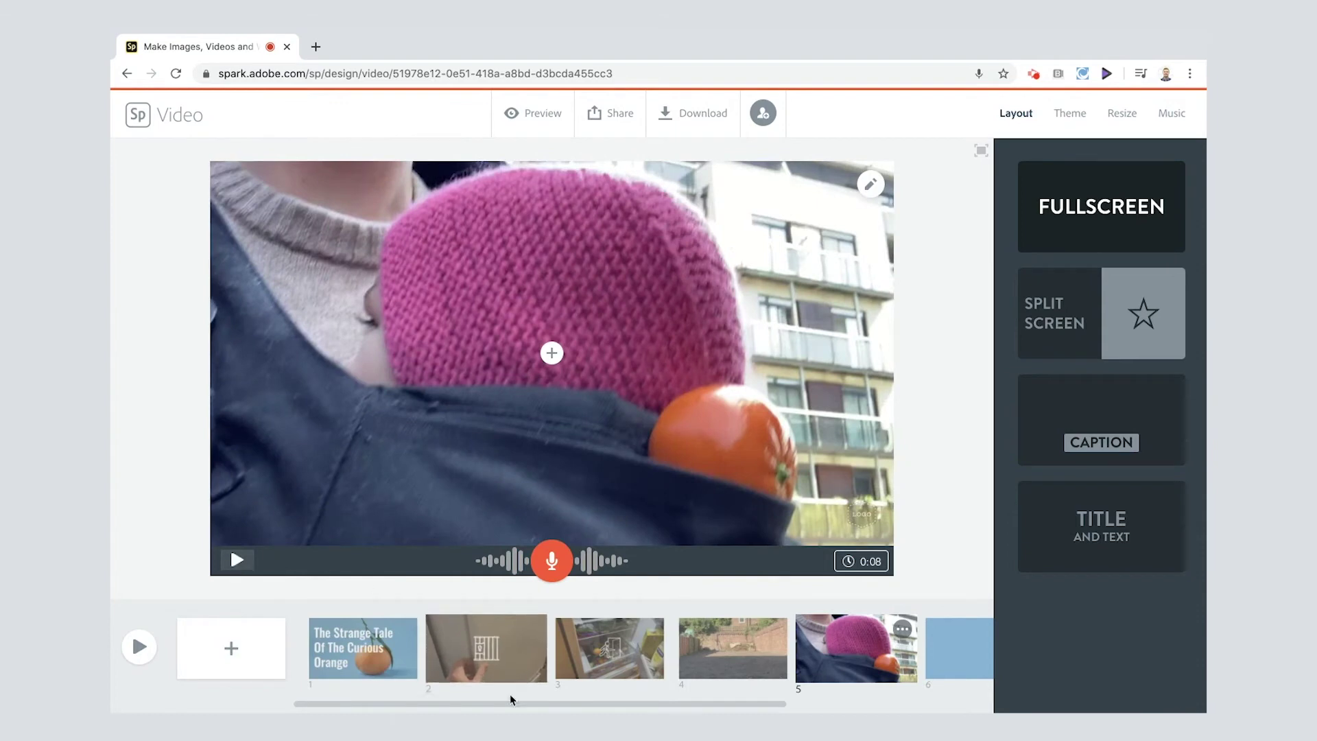
# Step: Add squished.mp4 to the sixth slide and record about 4 seconds of voice narration over it
pyautogui.click(940, 639)
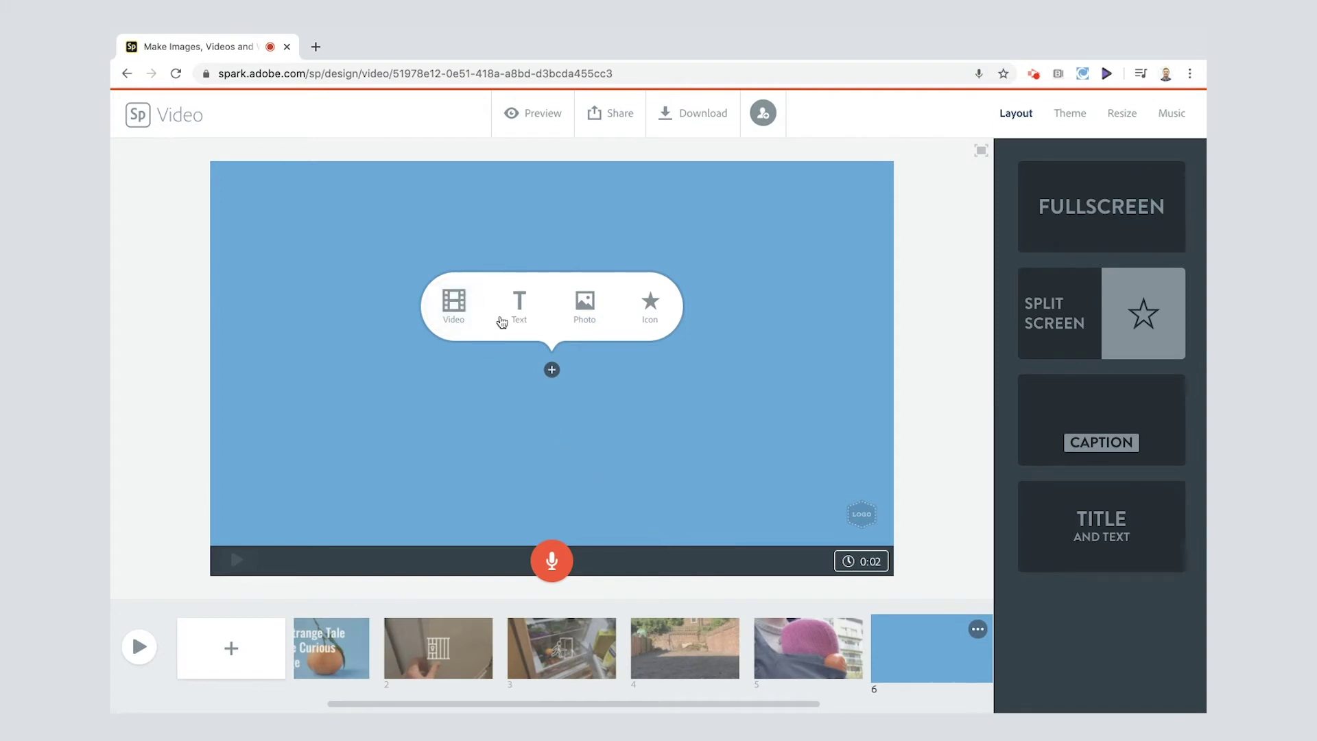
pyautogui.click(453, 302)
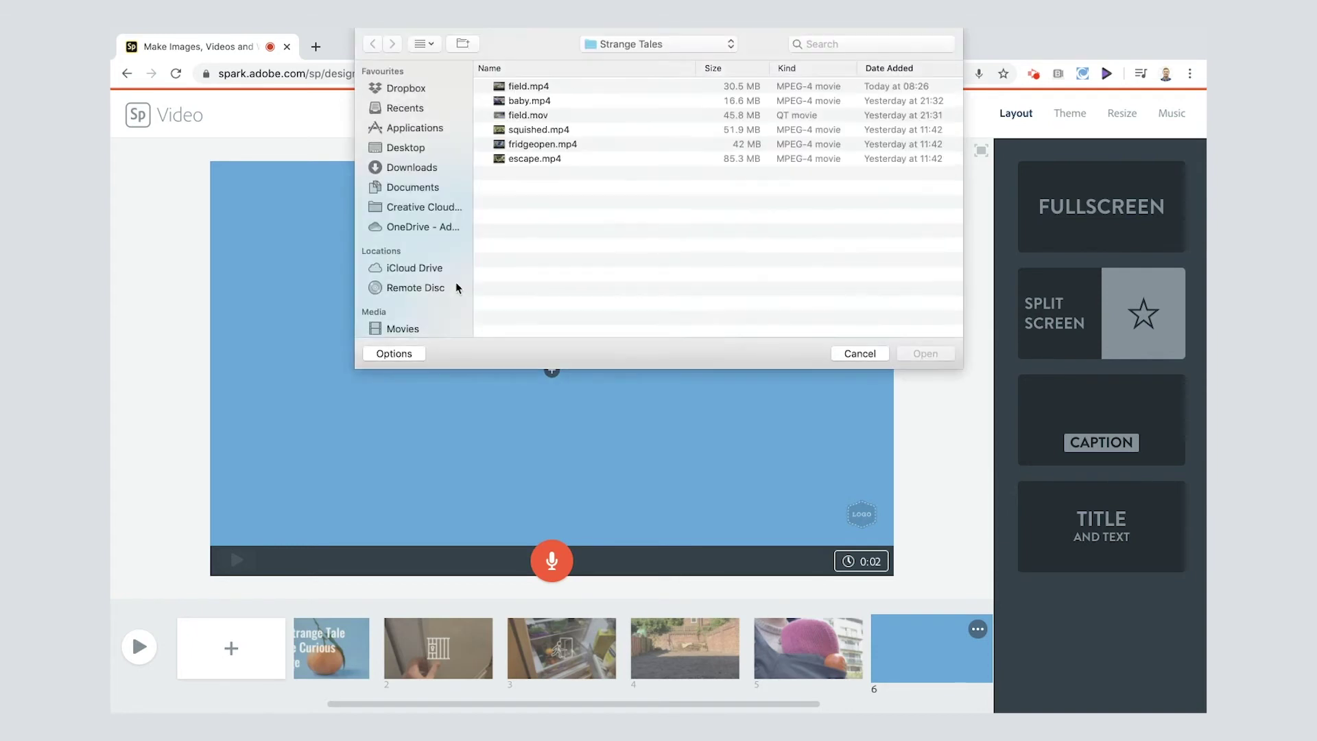
pyautogui.click(520, 130)
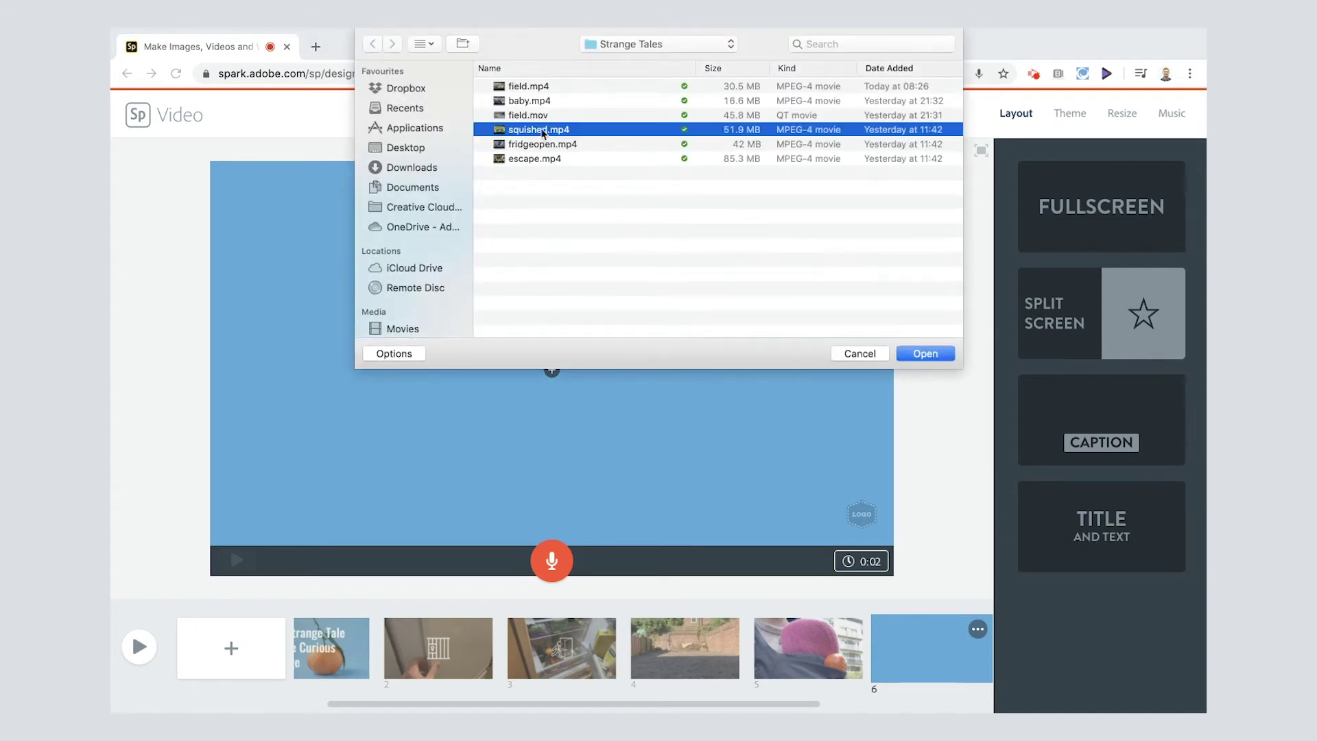
pyautogui.click(908, 353)
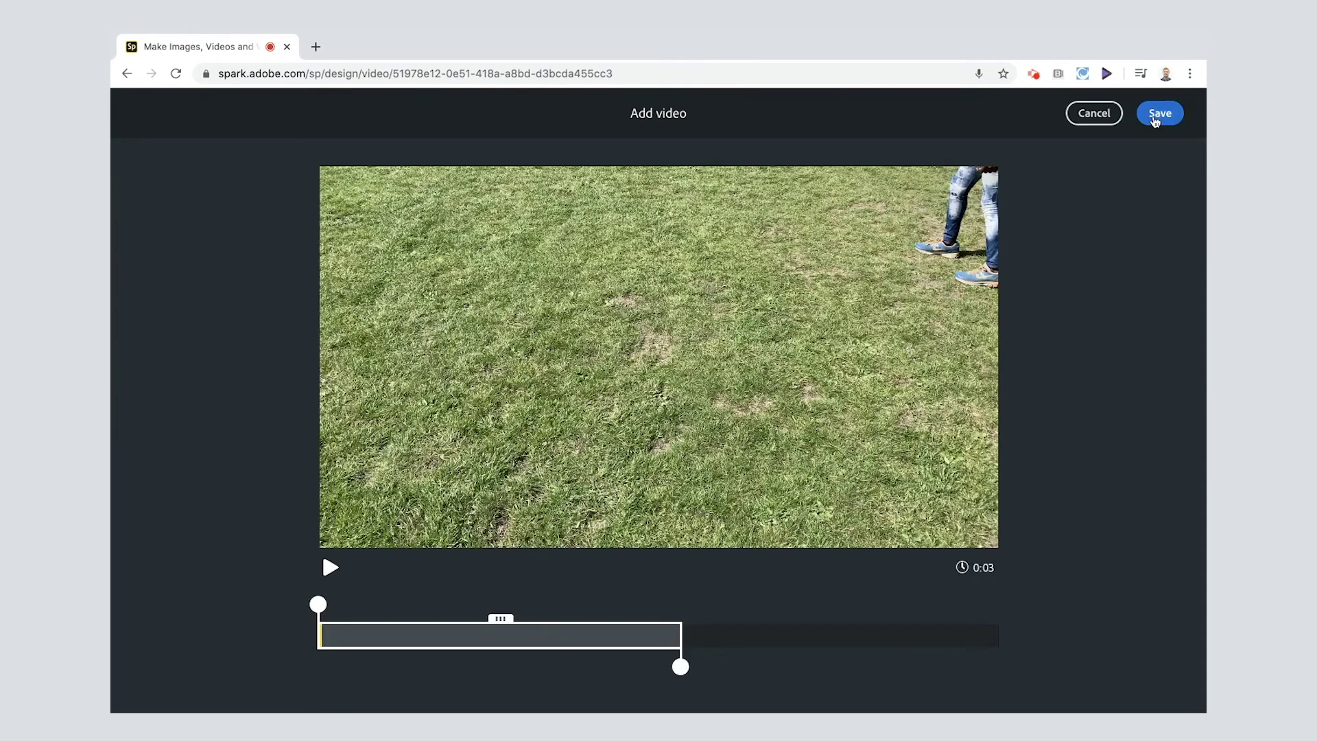
pyautogui.click(1156, 118)
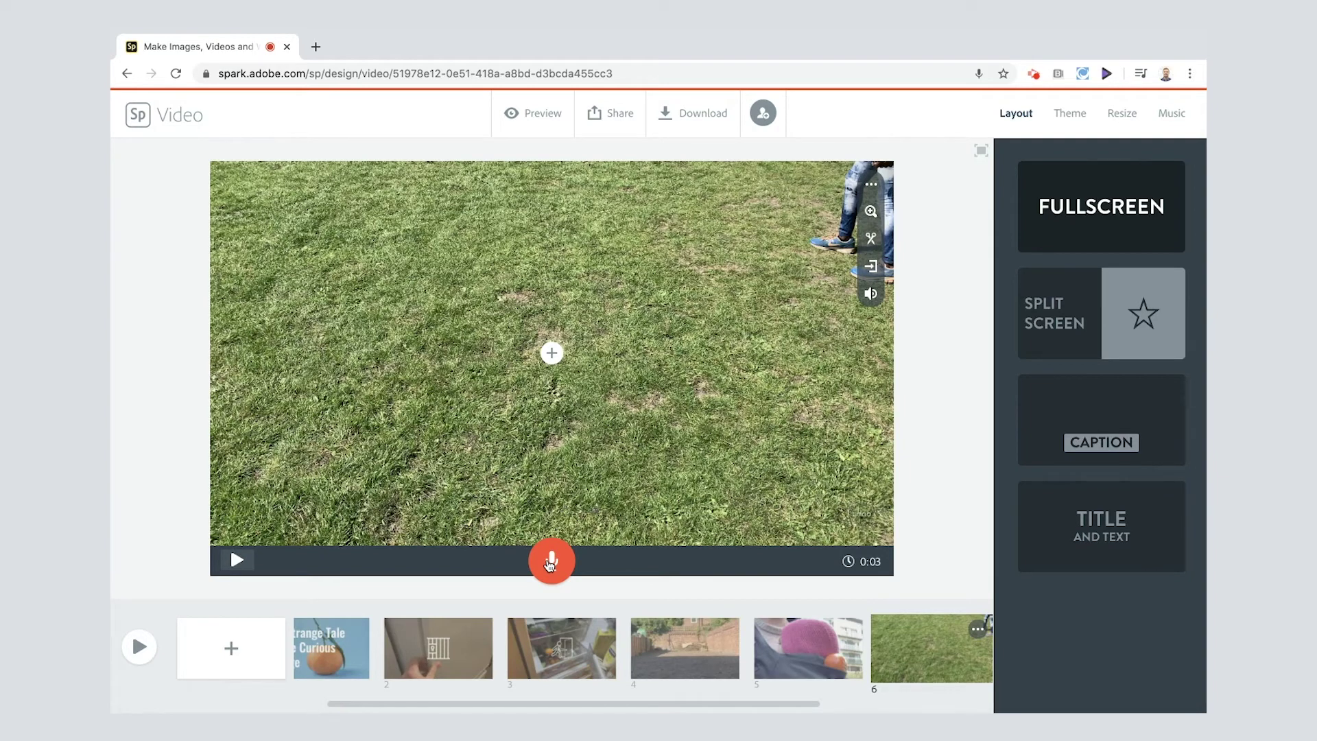
pyautogui.moveTo(549, 564); pyautogui.dragTo(550, 564)
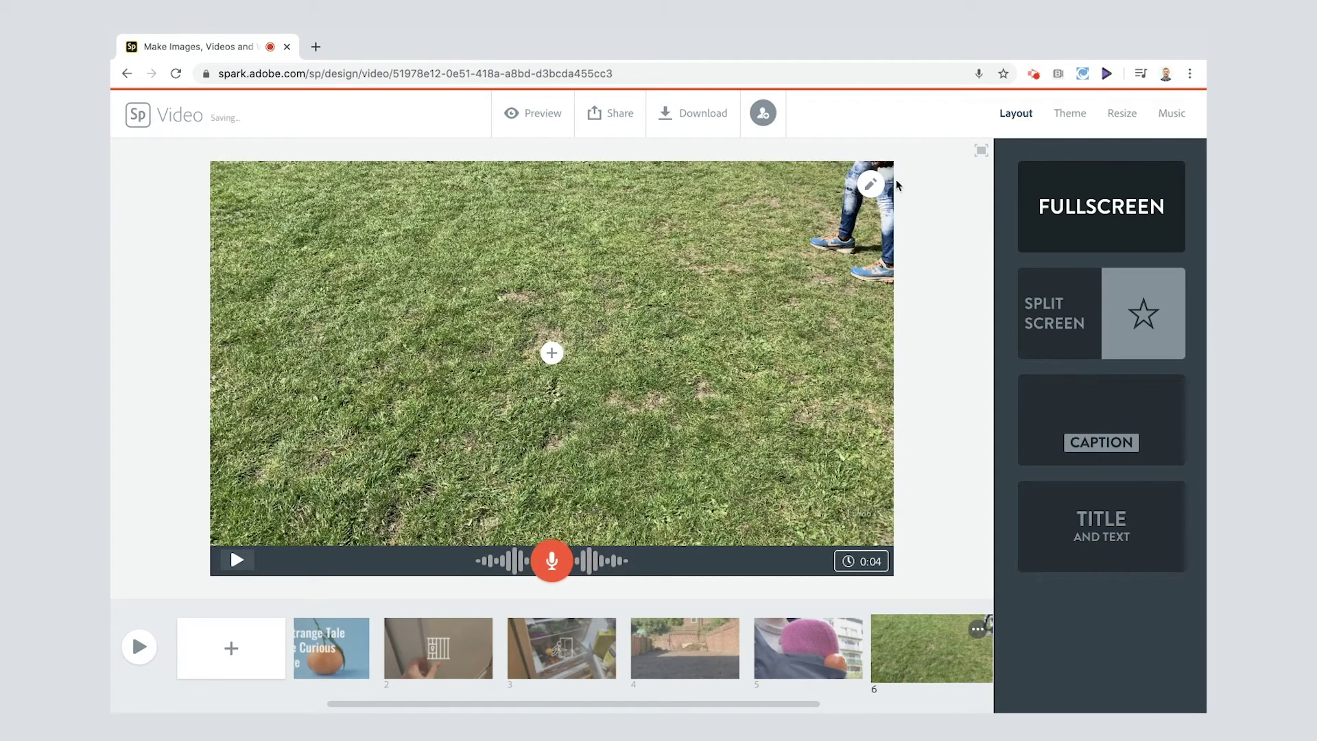
# Step: Zoom in on the sixth slide's grass clip so the walking legs fall outside the opening frame
pyautogui.click(870, 188)
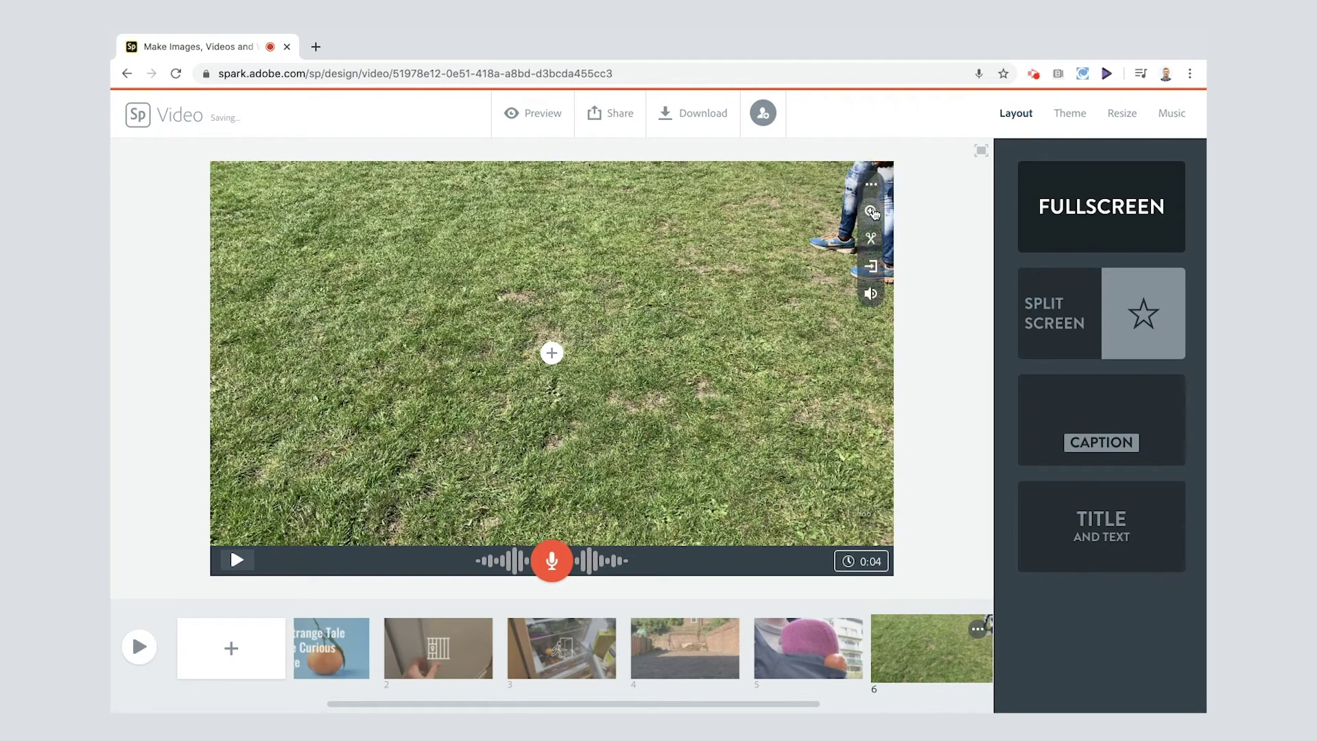
pyautogui.click(871, 213)
pyautogui.click(871, 213)
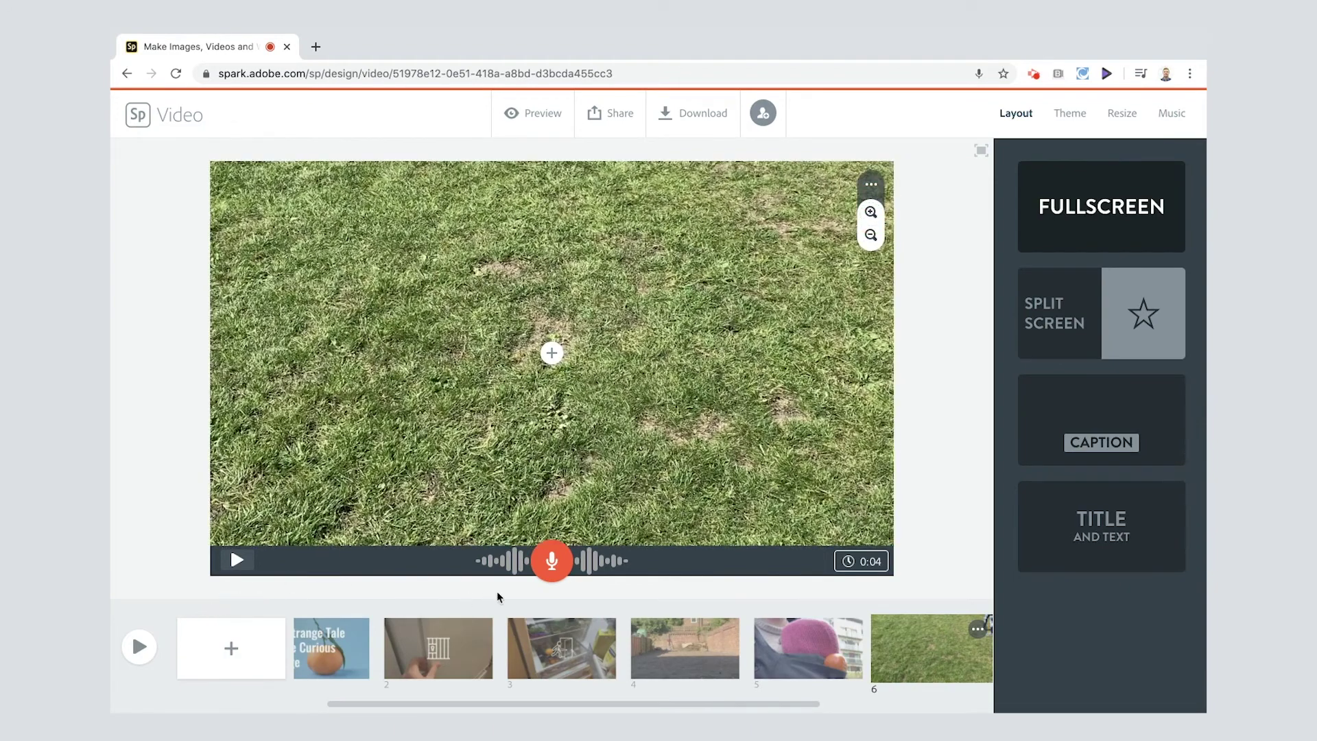
# Step: Align the sixth slide's clip to its narration from the start of the footage, save the trim, and preview the slide
pyautogui.click(876, 192)
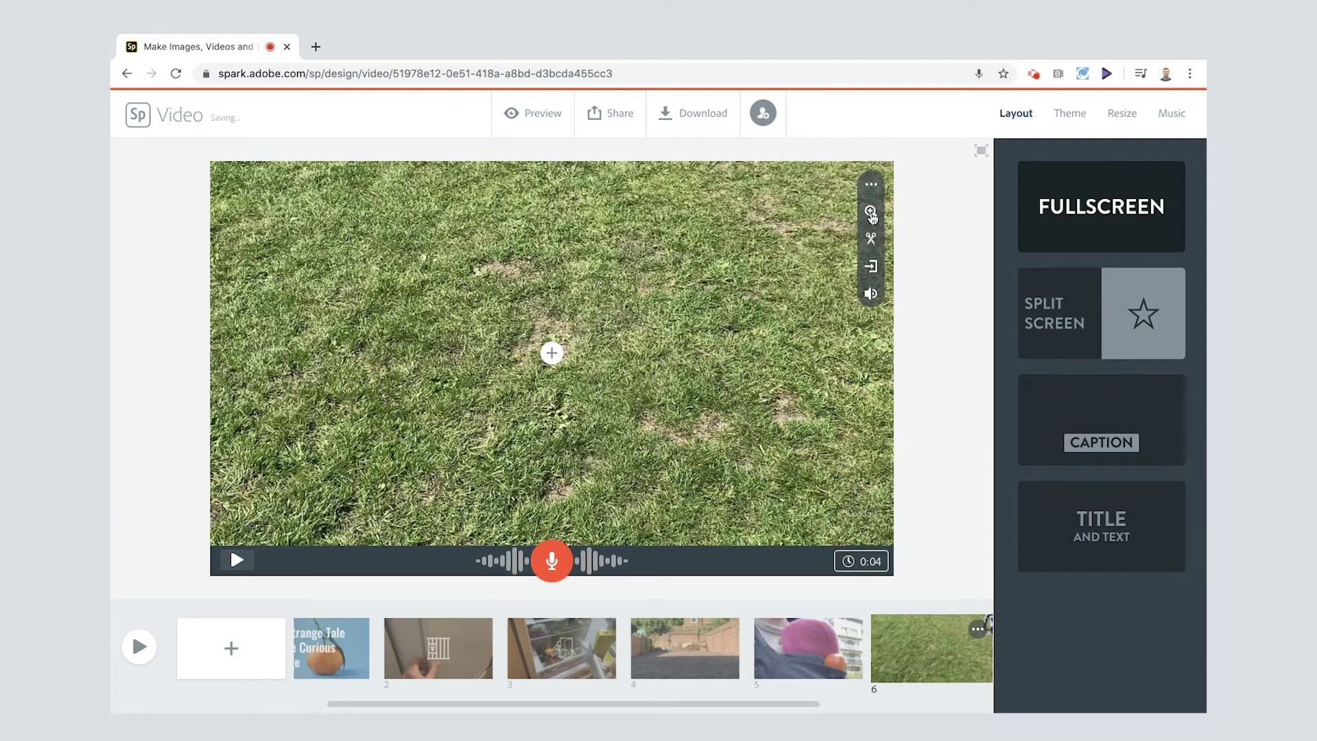
pyautogui.click(876, 236)
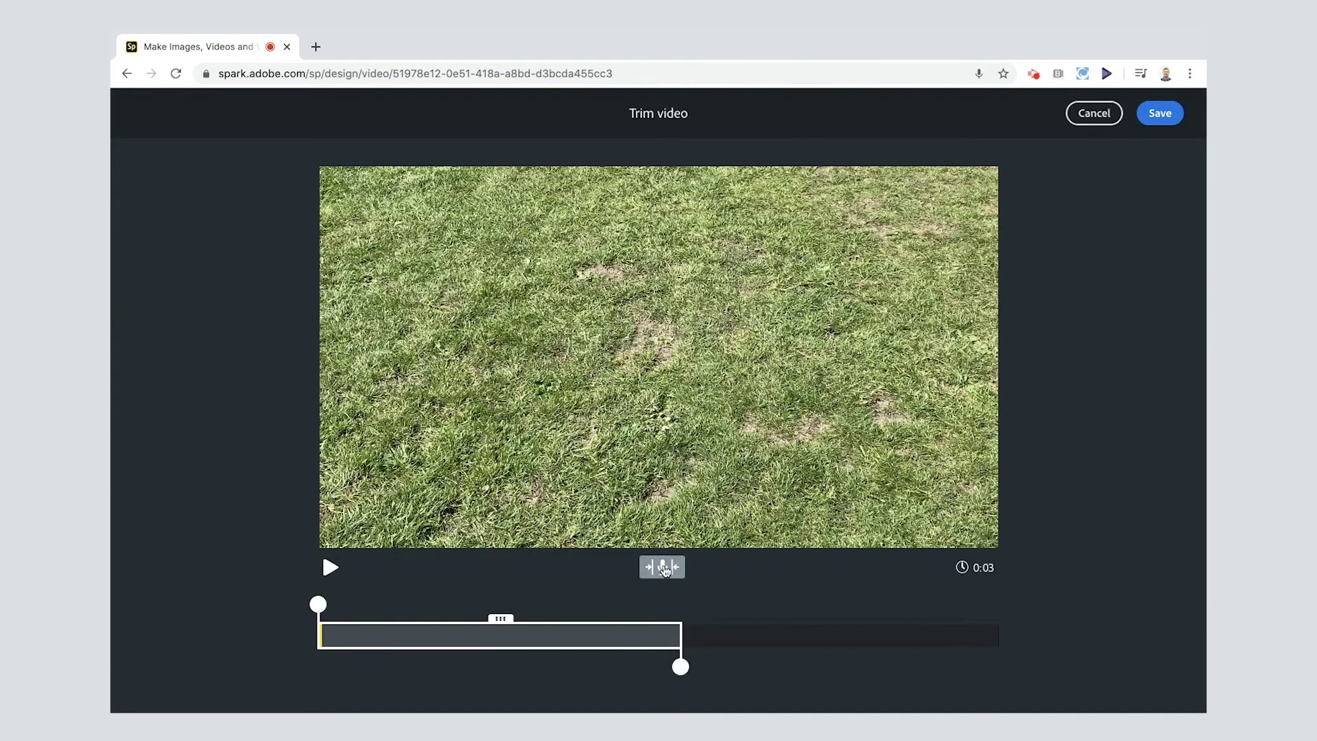
pyautogui.click(664, 569)
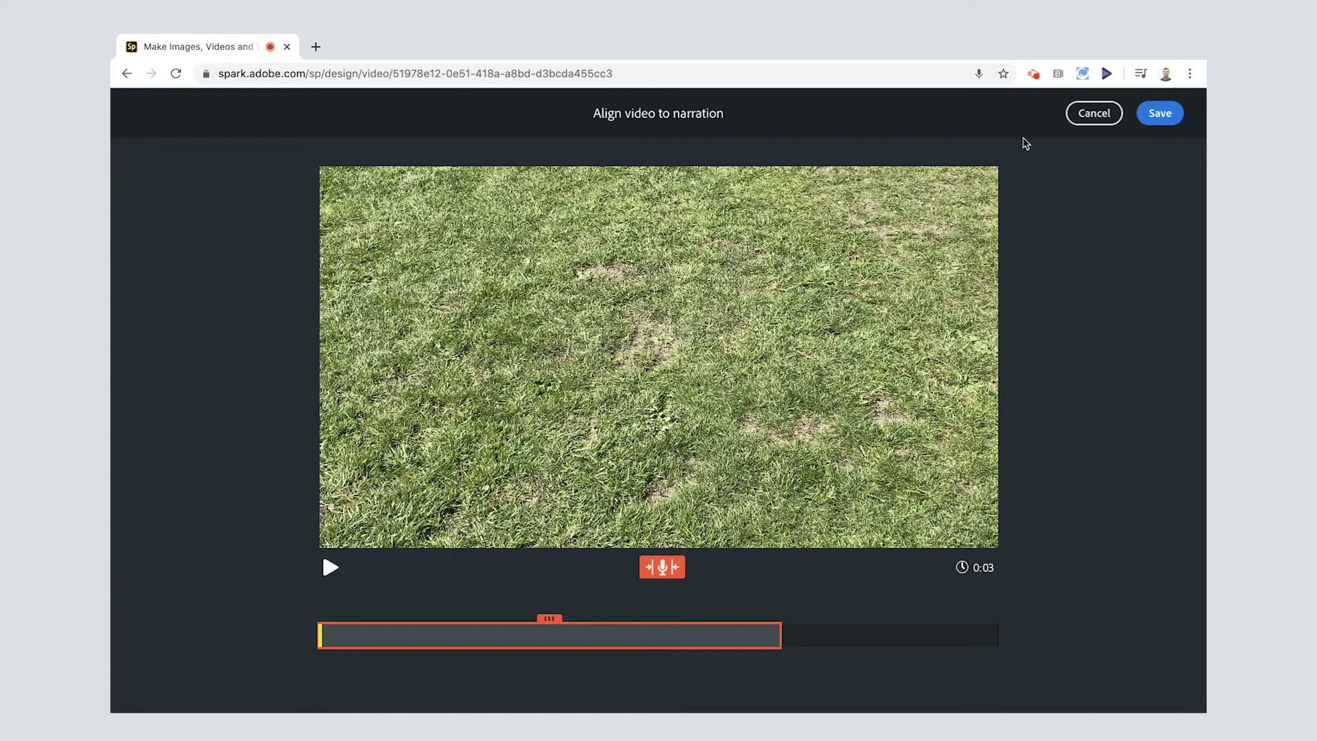
pyautogui.click(1160, 113)
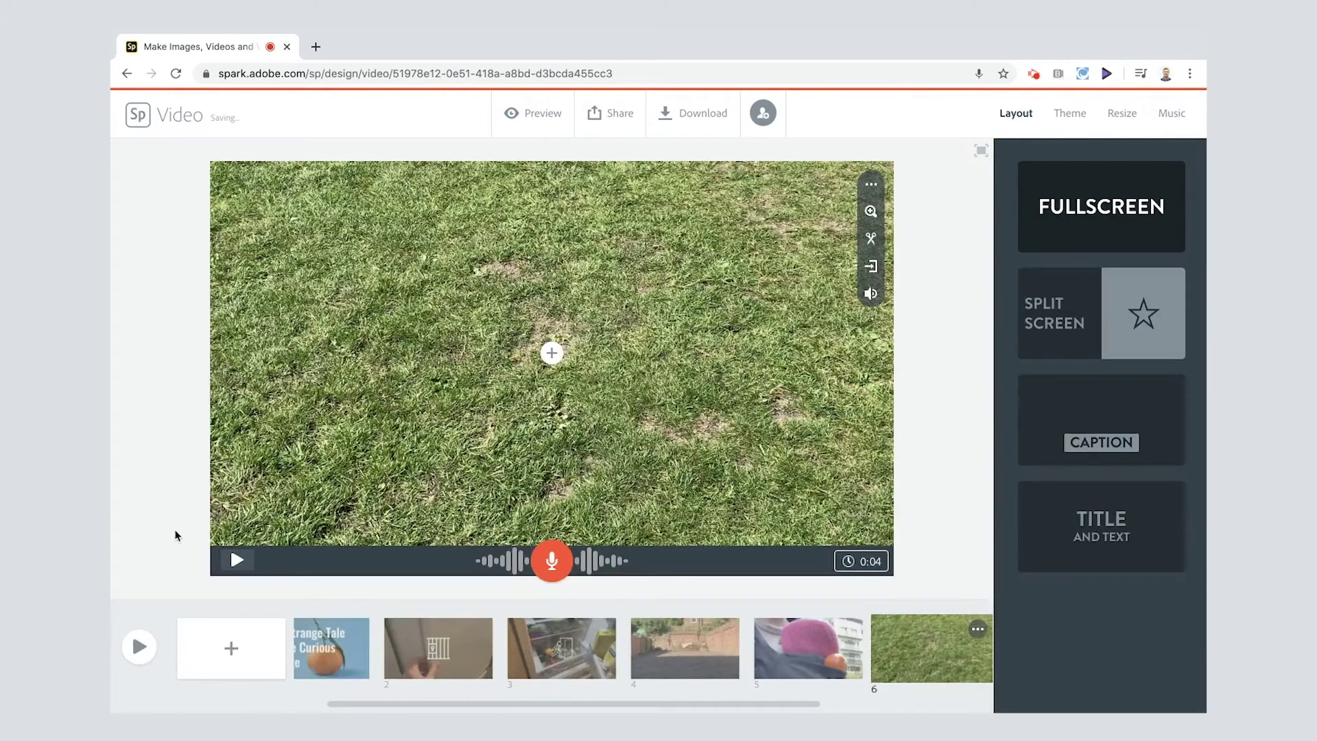
pyautogui.click(235, 562)
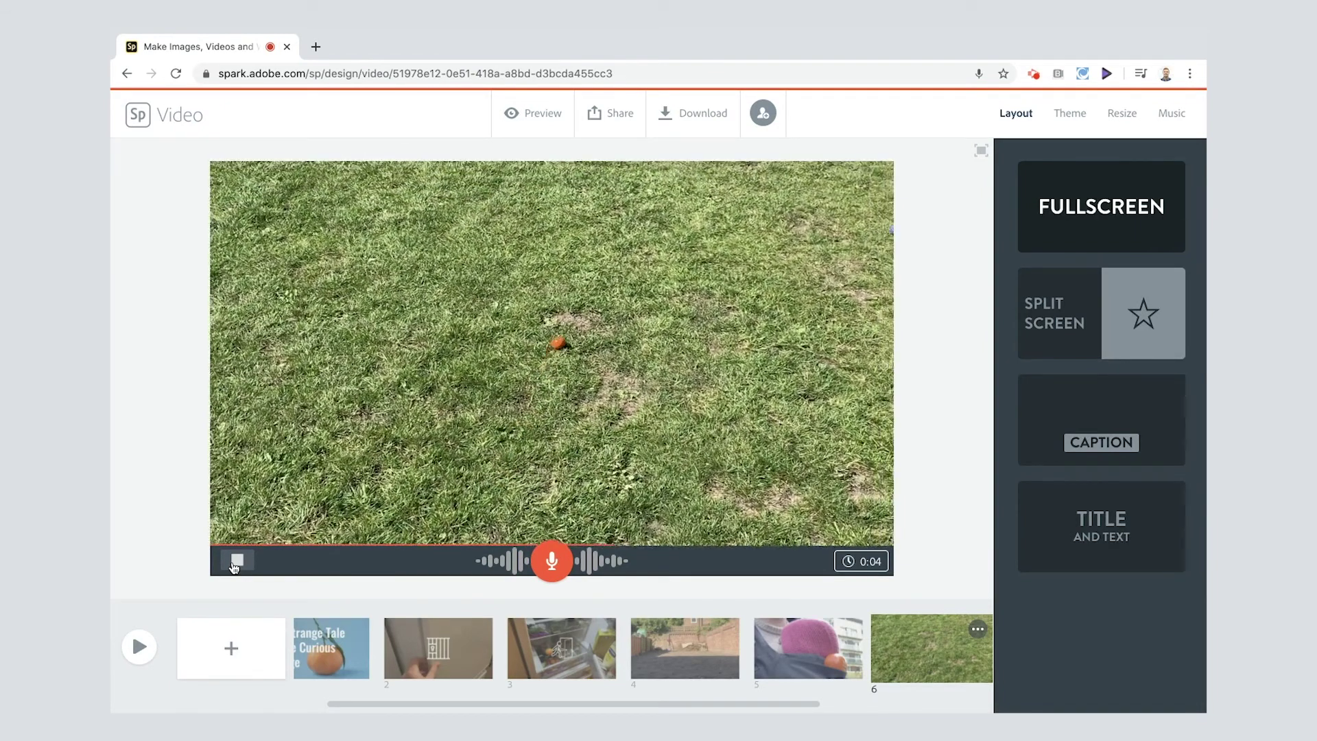
pyautogui.click(235, 561)
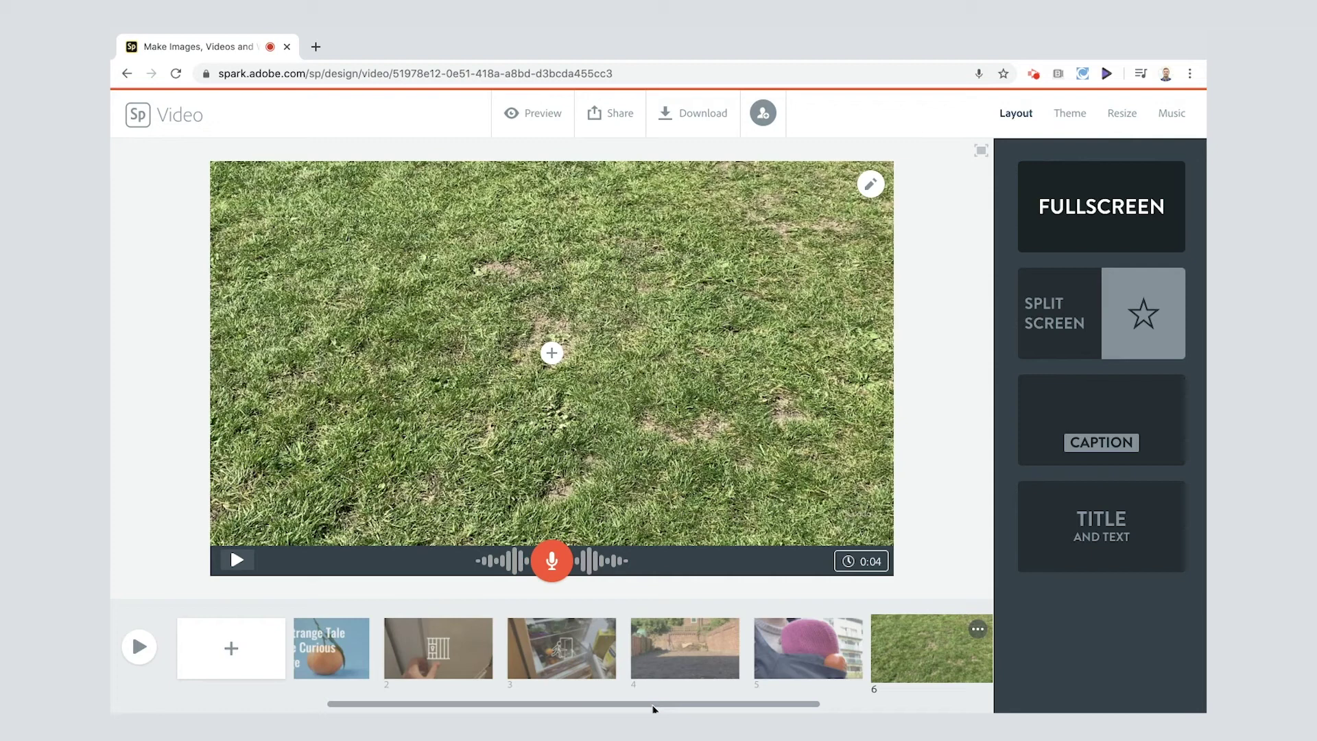
# Step: Add a seventh slide after the grass clip and record about 5 seconds of voice narration on it
pyautogui.moveTo(654, 709); pyautogui.dragTo(772, 695)
pyautogui.click(231, 648)
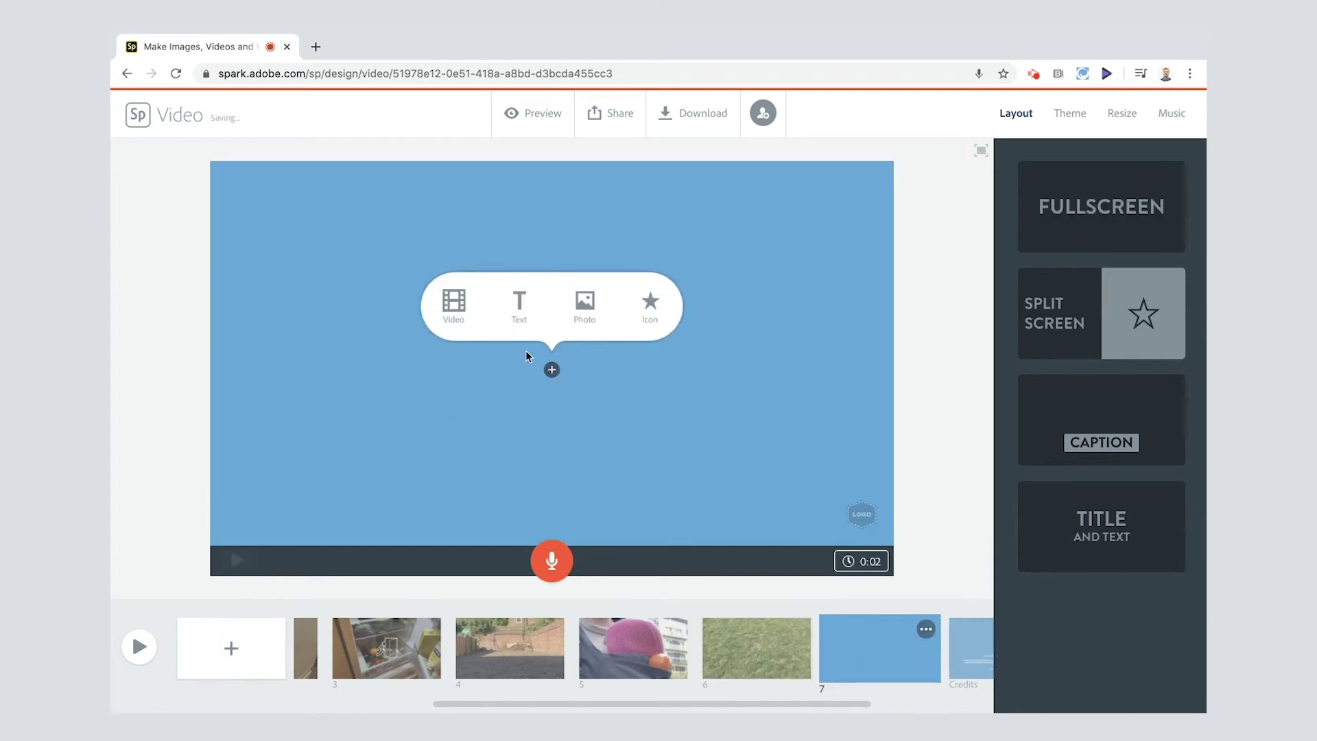
pyautogui.click(551, 560)
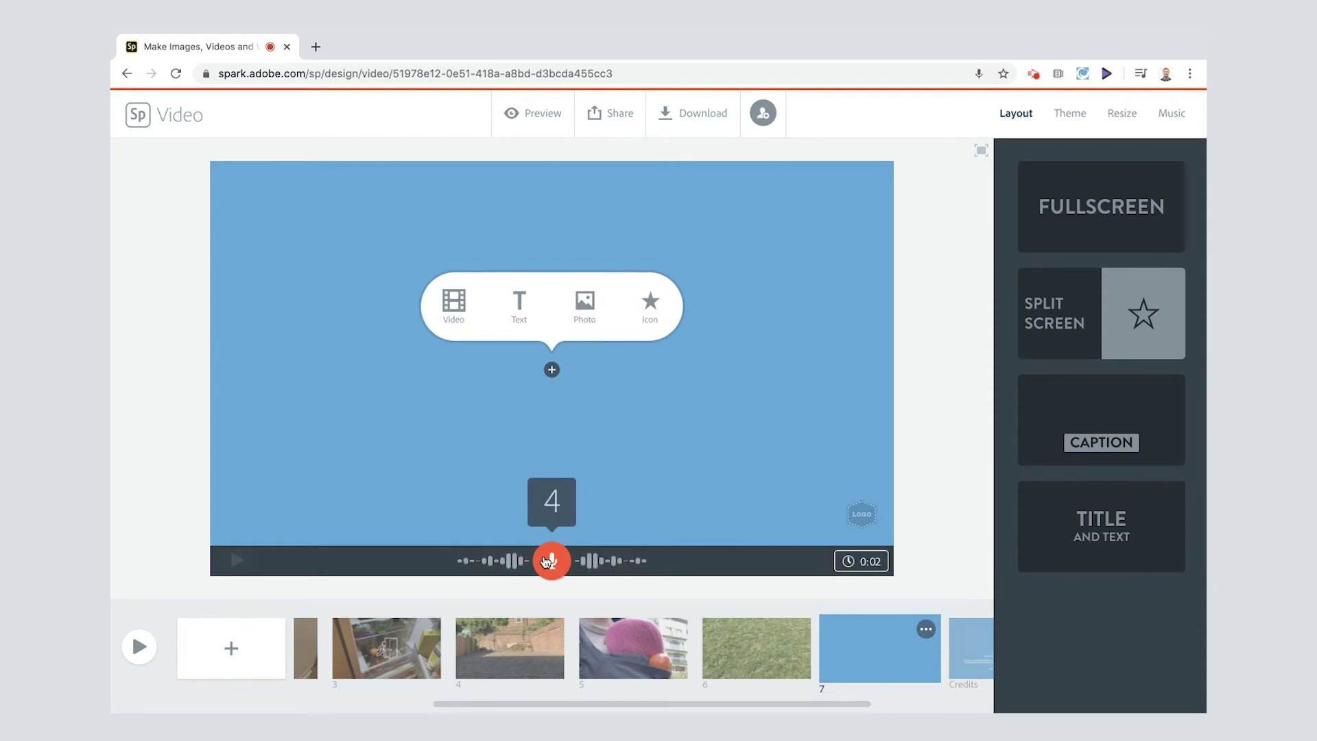
# Step: Add squished.mp4 to the seventh slide, shift the narration-aligned section to the end of the footage, and save it
pyautogui.click(453, 308)
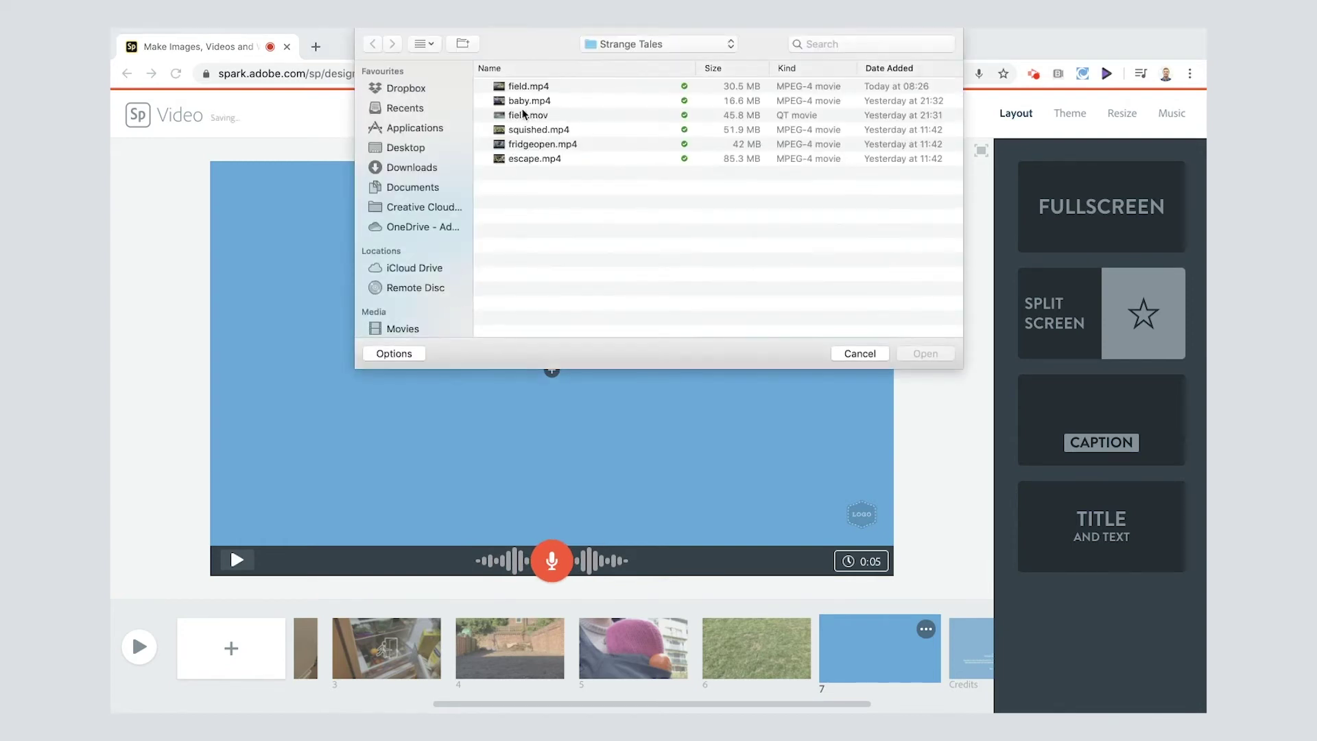
pyautogui.click(525, 129)
pyautogui.click(925, 353)
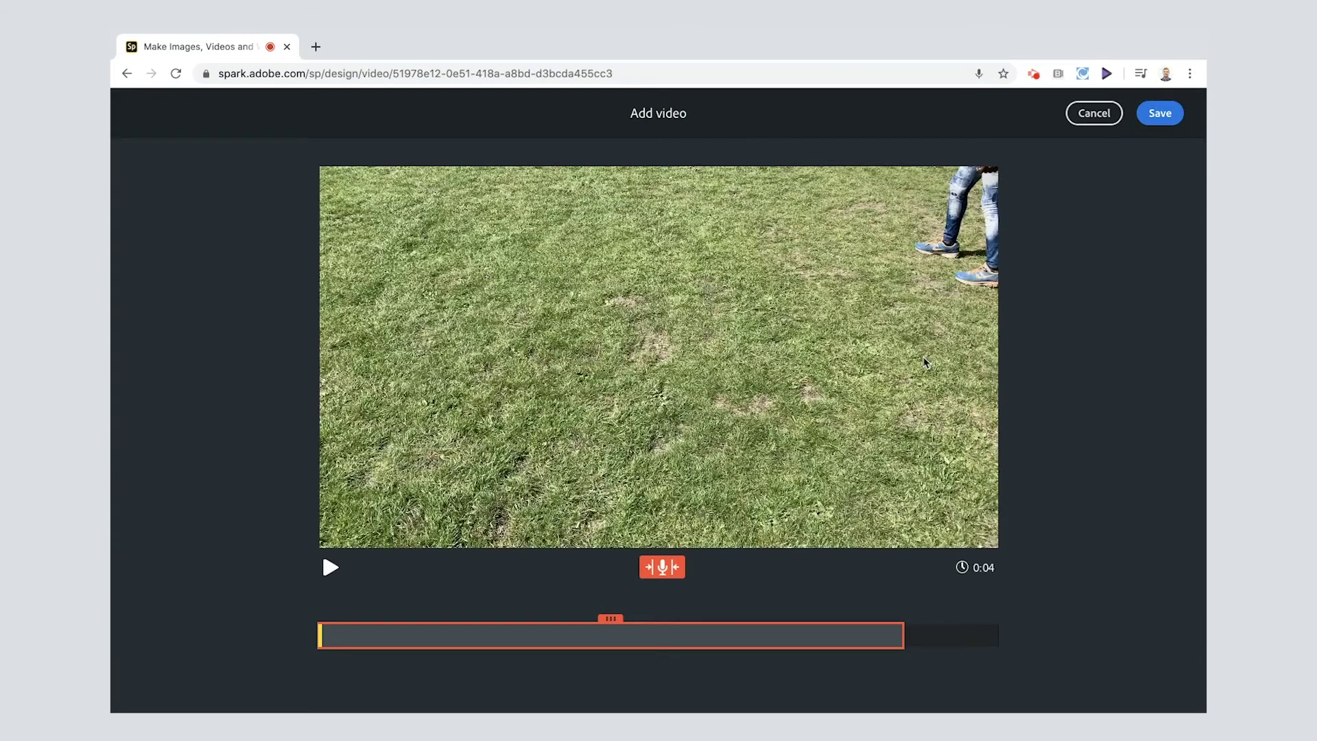
pyautogui.moveTo(606, 613); pyautogui.dragTo(706, 617)
pyautogui.click(1160, 114)
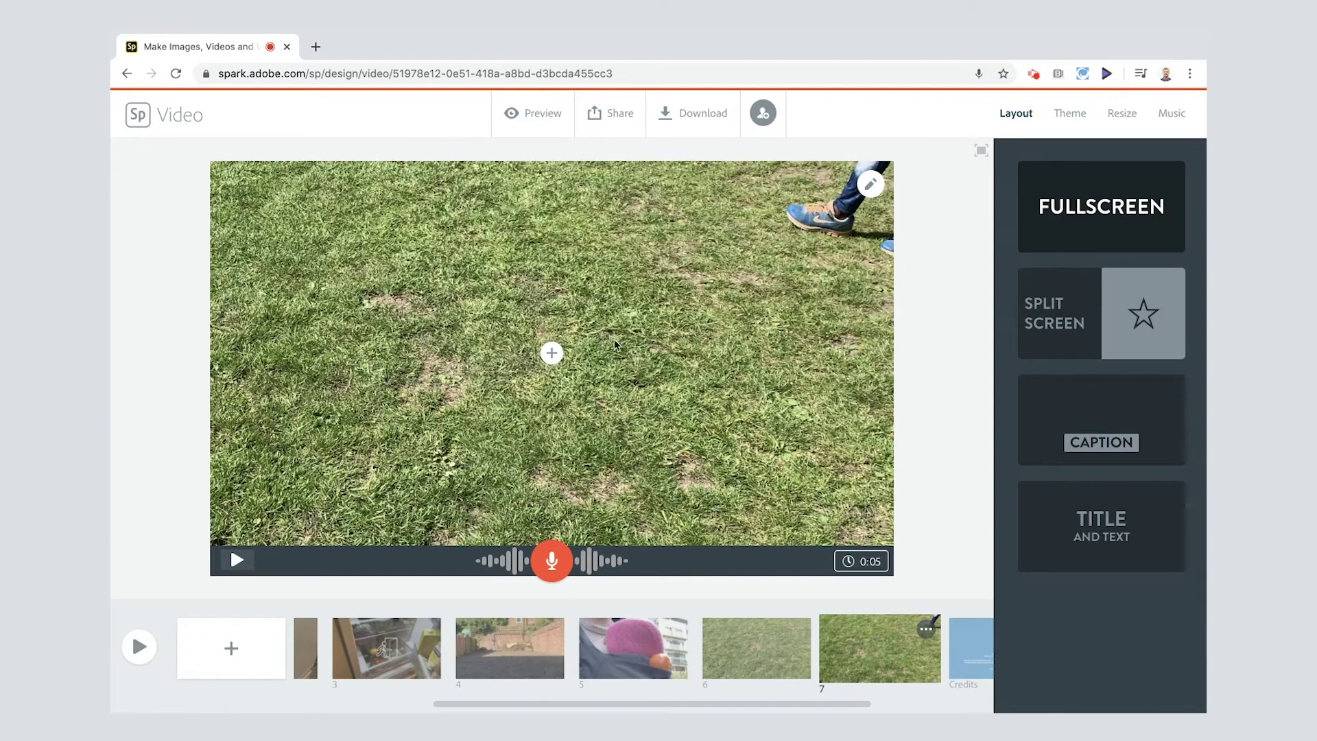
# Step: Zoom in on the seventh slide's clip, shift the picture right to reframe it, preview the slide, and nudge the picture down
pyautogui.click(663, 310)
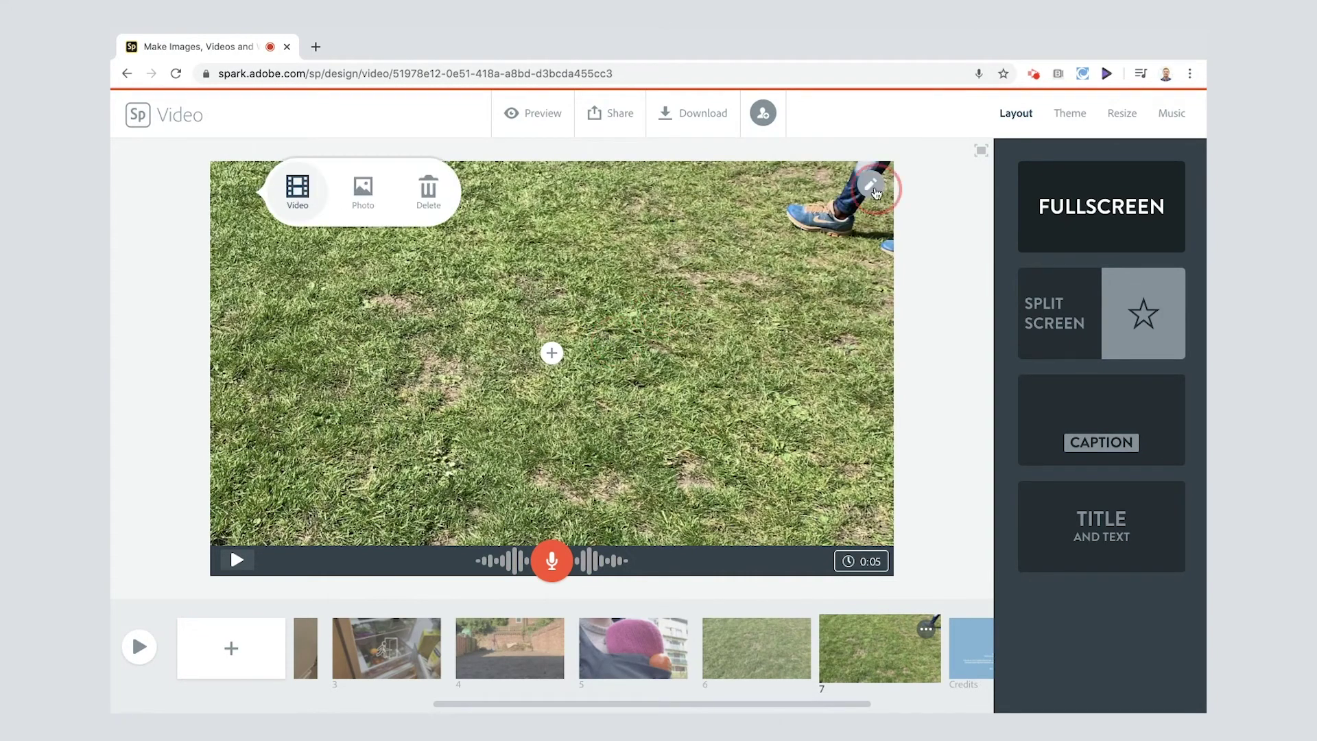
pyautogui.click(877, 193)
pyautogui.click(873, 210)
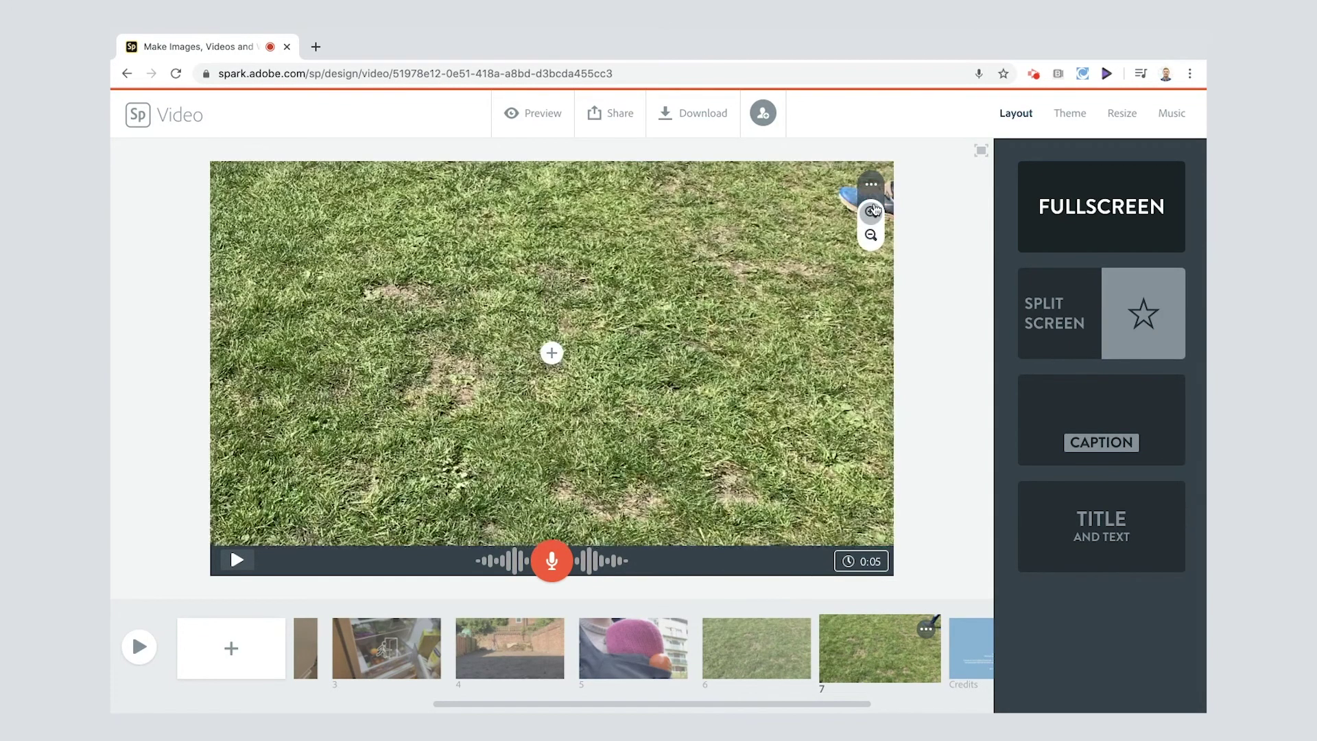
pyautogui.click(872, 211)
pyautogui.moveTo(769, 338); pyautogui.dragTo(832, 285)
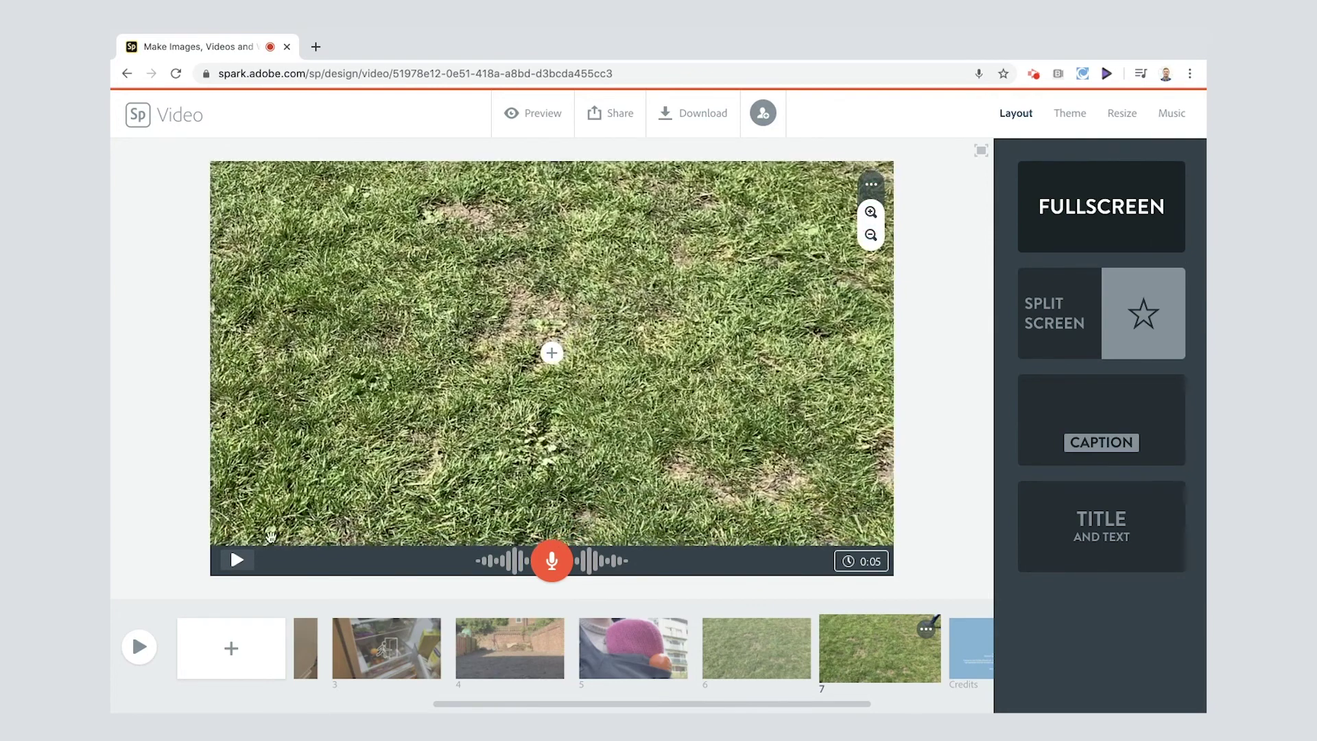
pyautogui.click(235, 568)
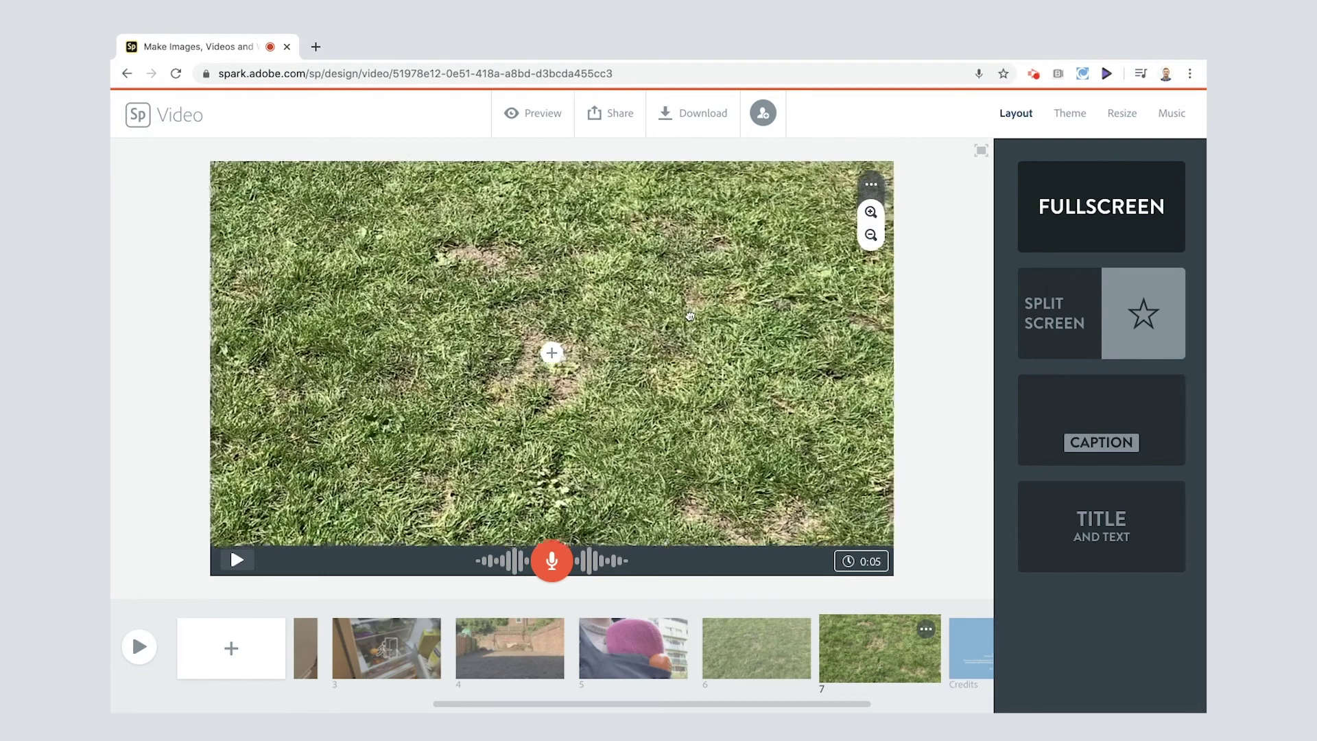
pyautogui.moveTo(706, 335); pyautogui.dragTo(710, 346)
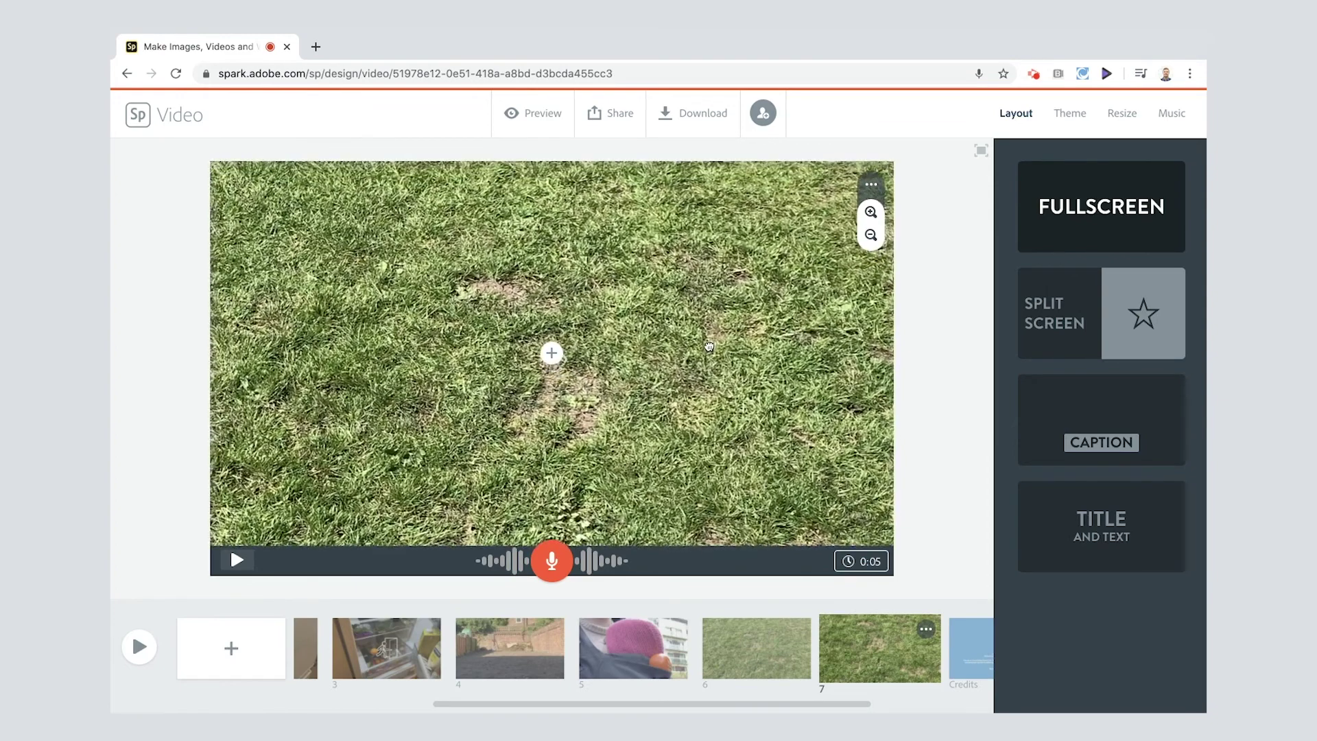
# Step: Play back the sixth and seventh slides to compare the two grass clips
pyautogui.click(755, 648)
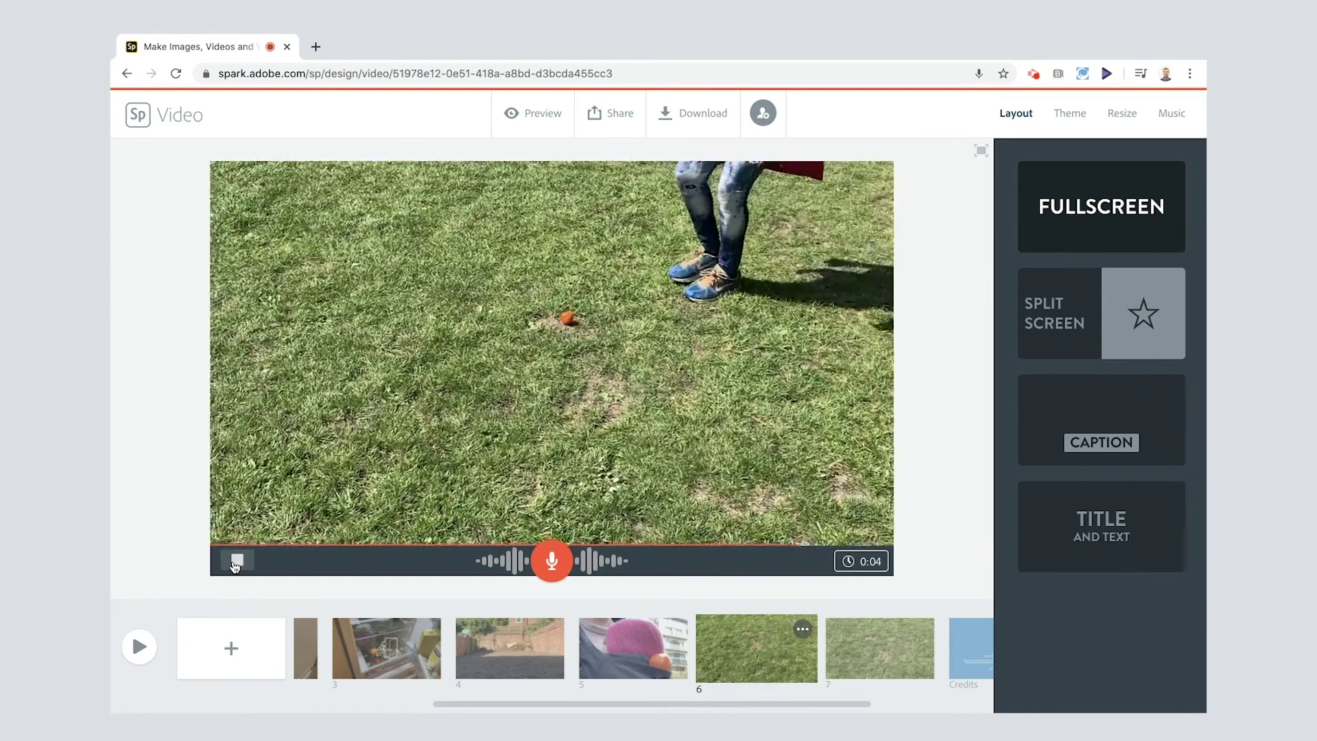
pyautogui.click(236, 560)
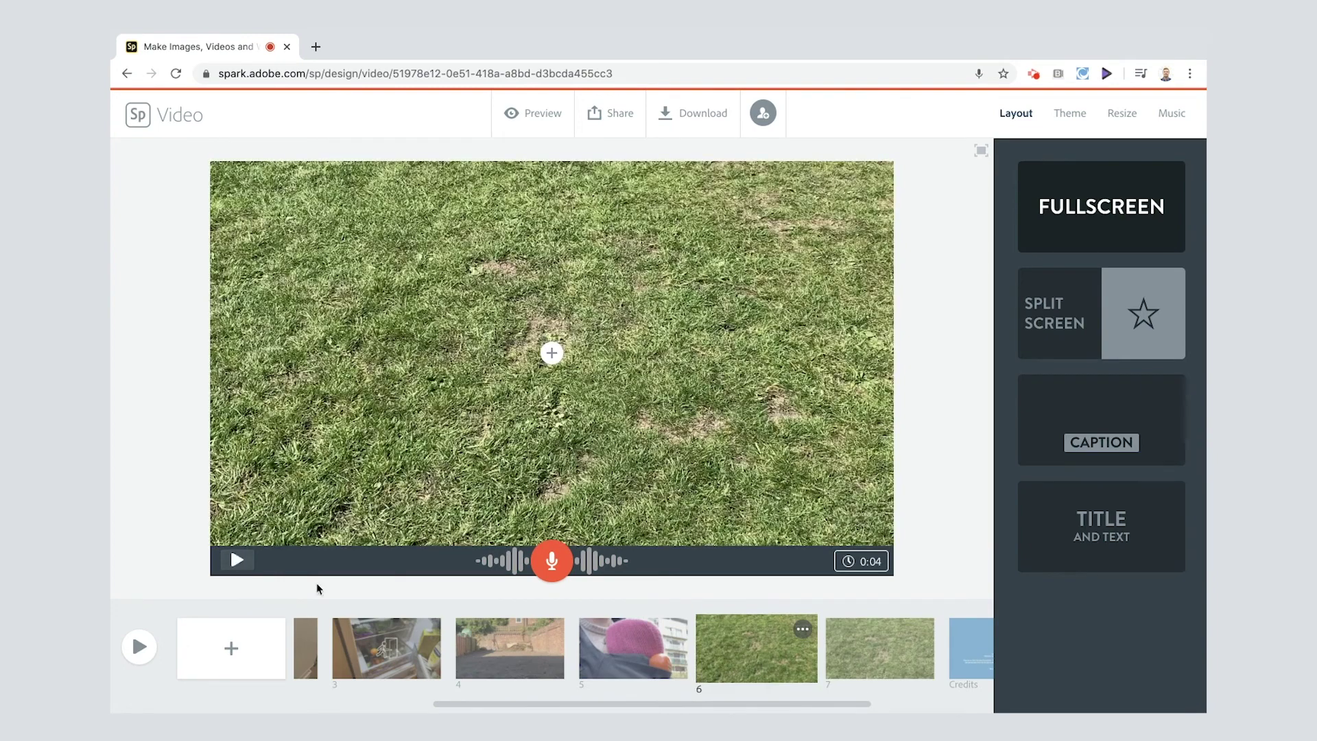
pyautogui.click(880, 648)
pyautogui.click(237, 559)
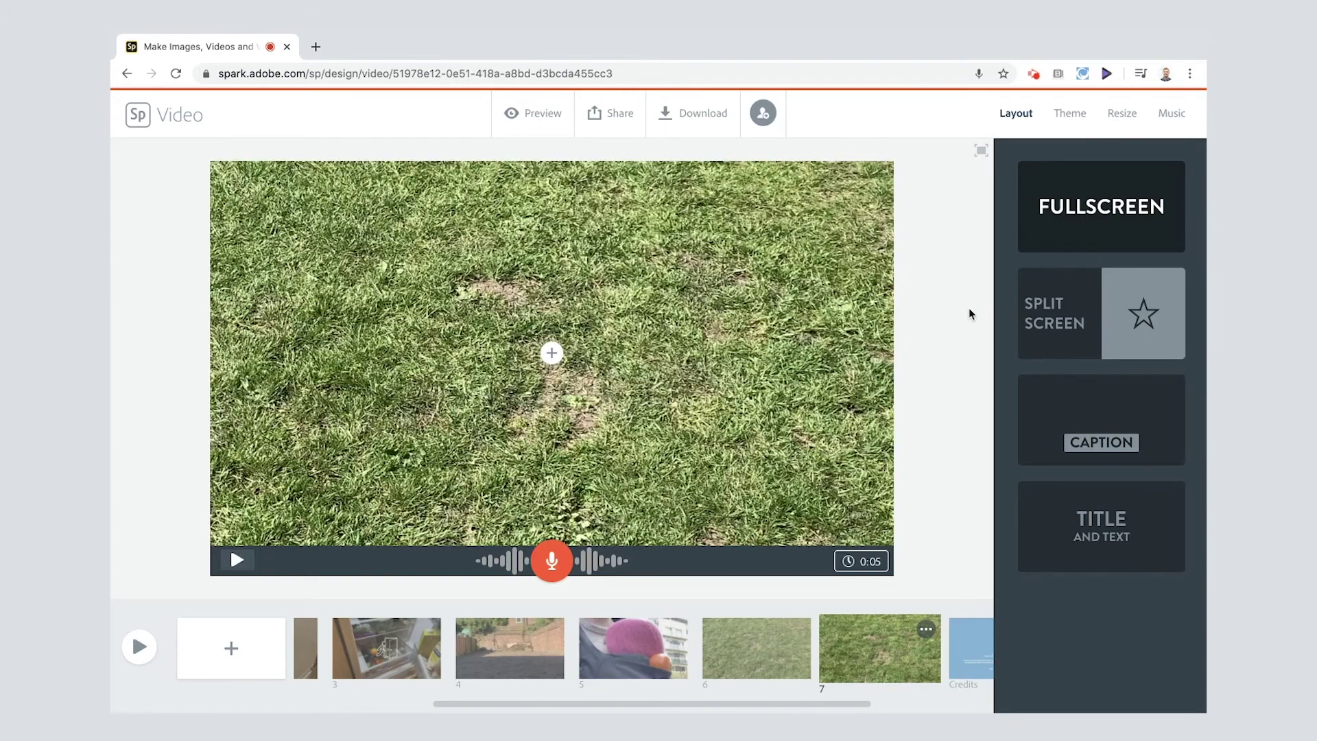
# Step: Add an eighth slide with the Split Screen layout and place the sketched stepped cross from a "grave" icon search on its coloured half
pyautogui.click(230, 650)
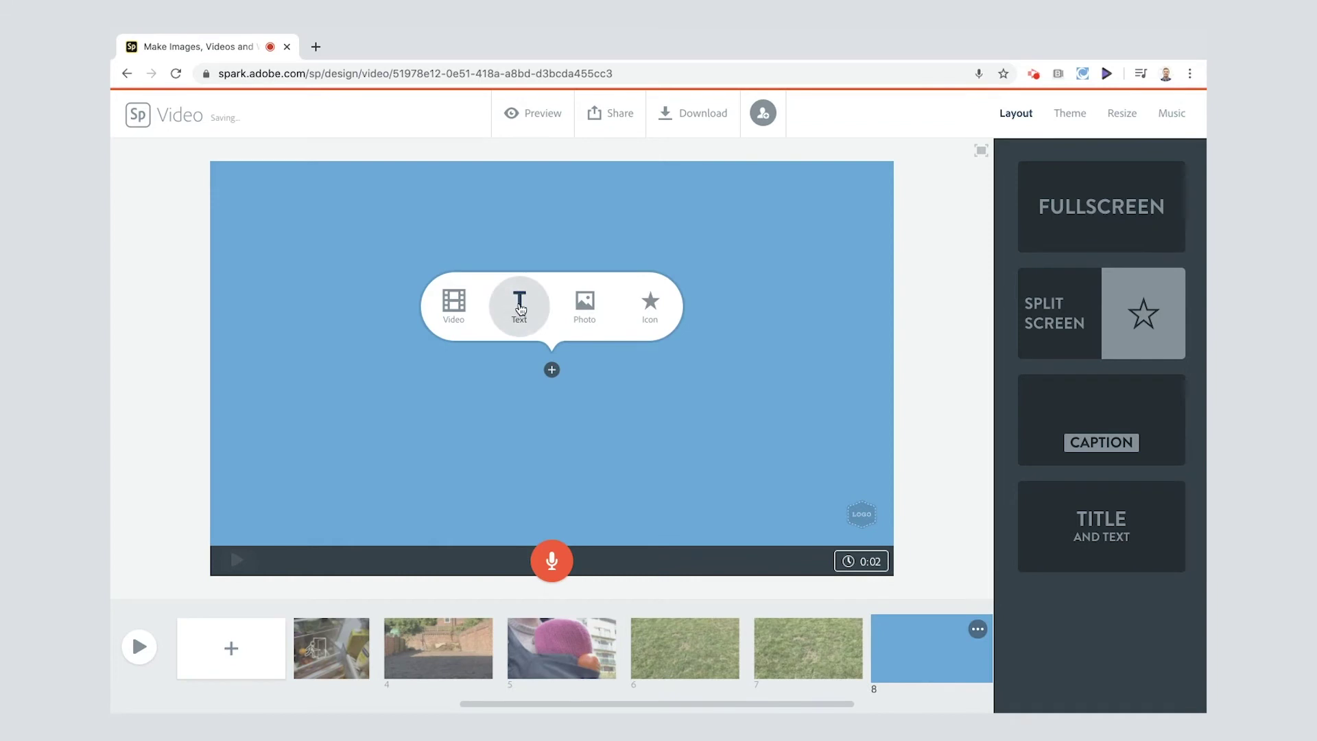
pyautogui.click(1066, 296)
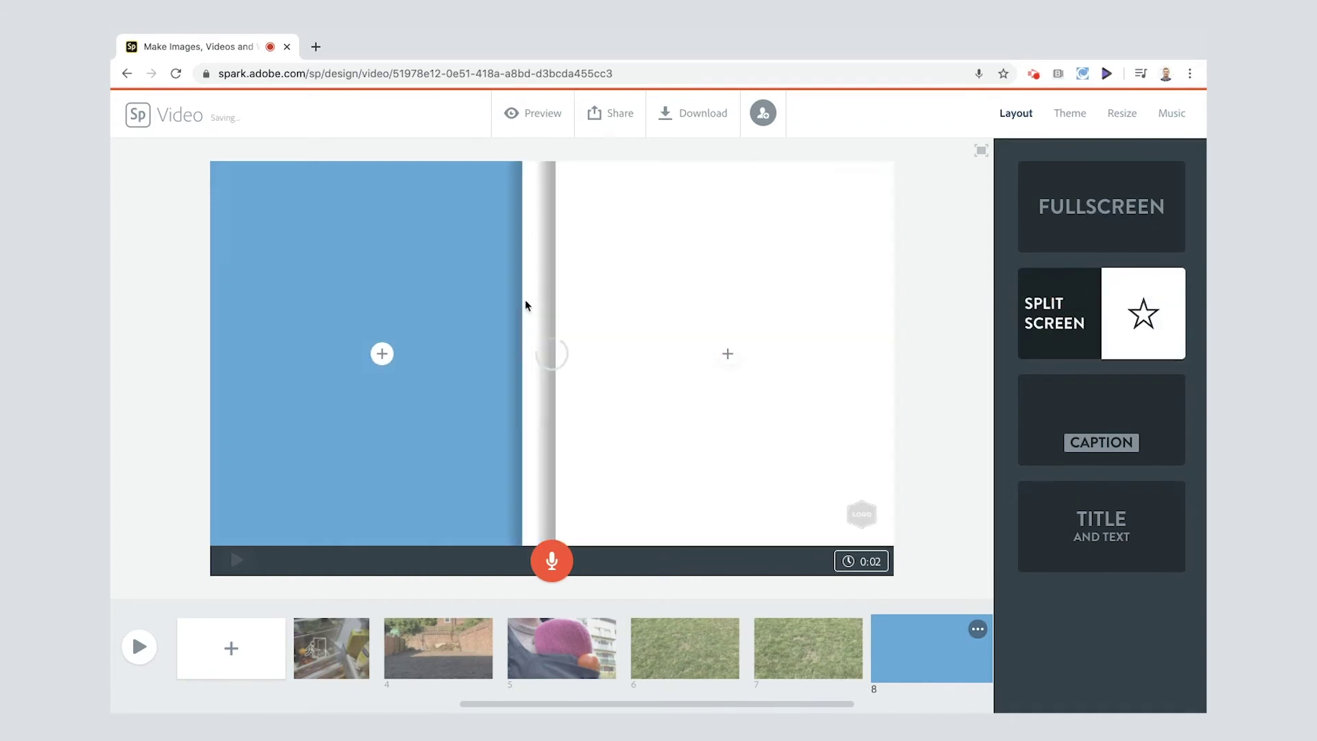
pyautogui.click(480, 301)
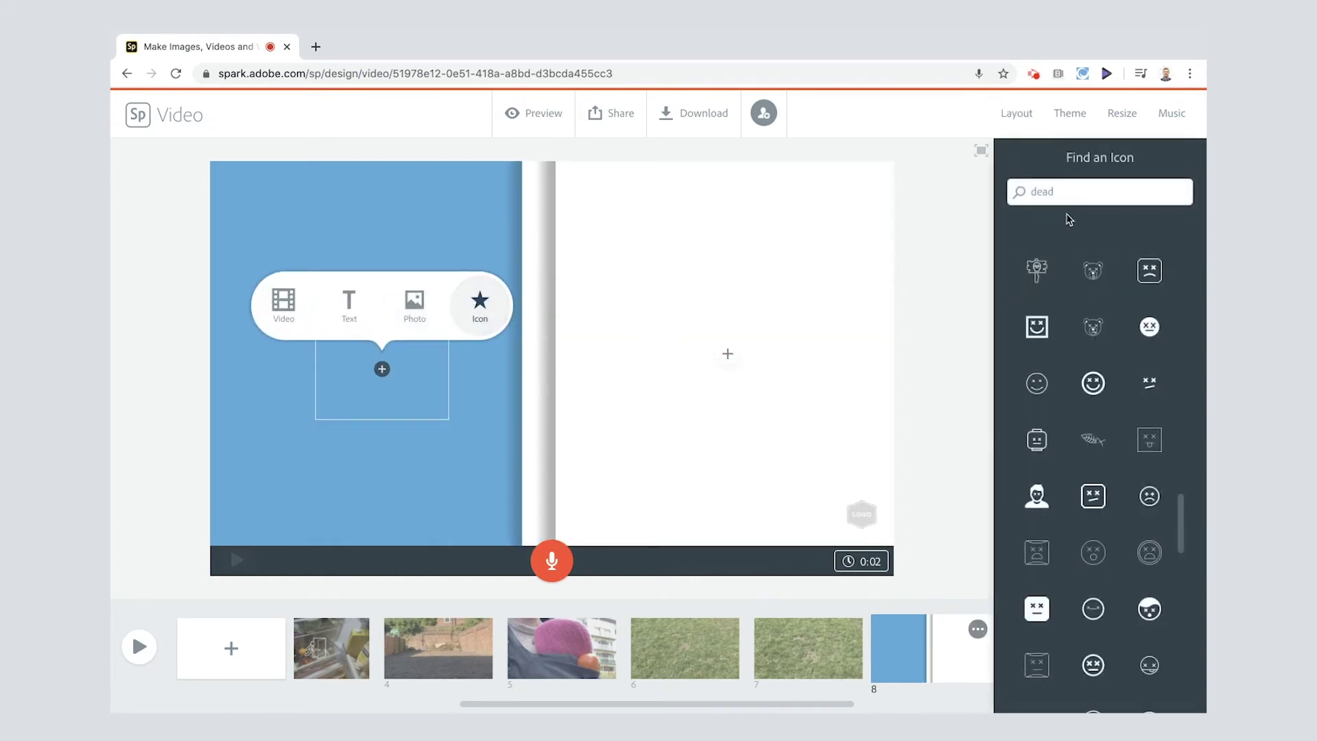
pyautogui.doubleClick(1045, 194)
pyautogui.write('grave')
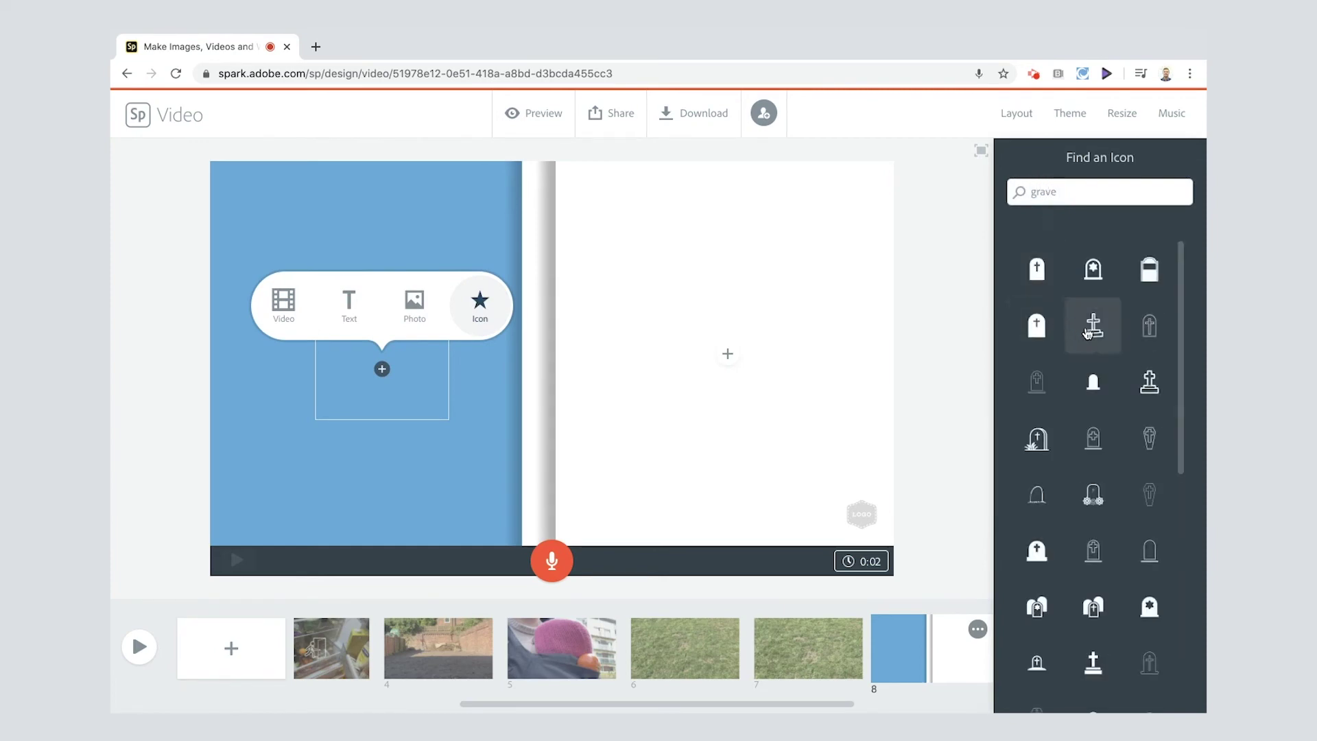
pyautogui.click(1087, 332)
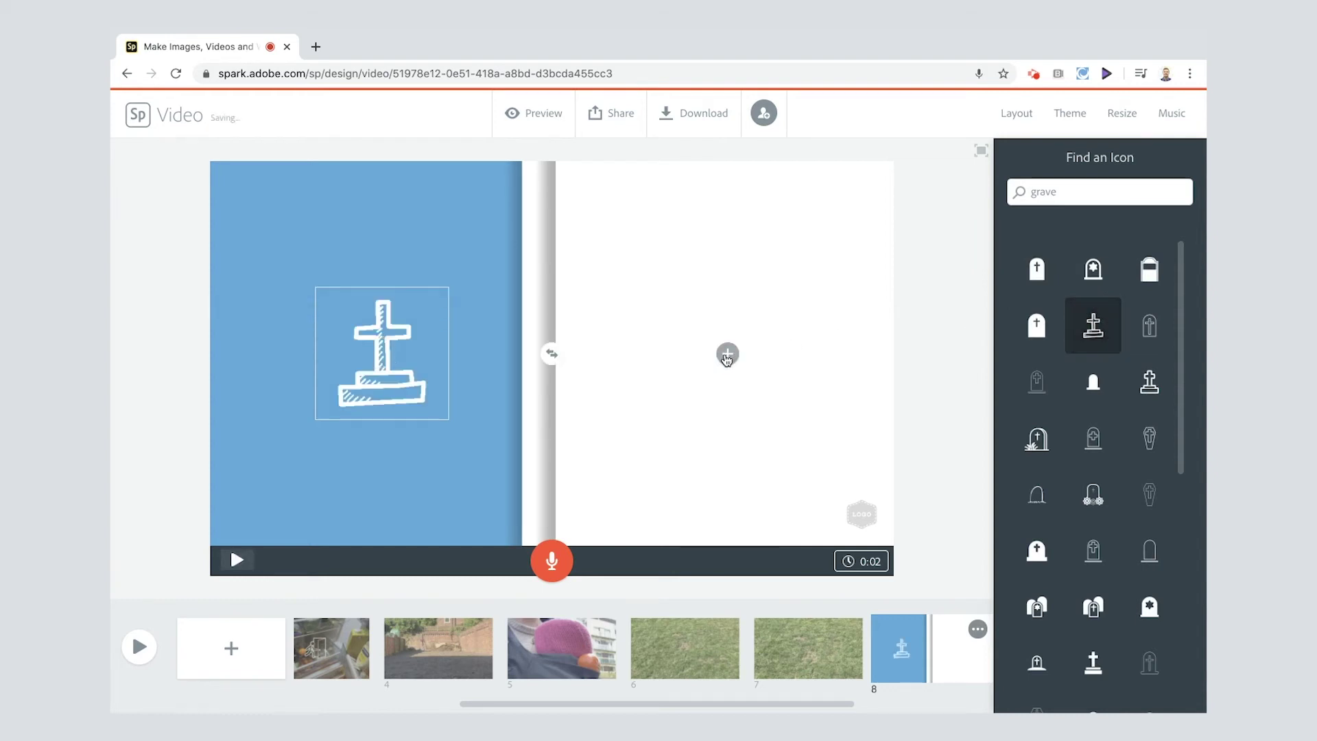
# Step: Add the enlarged text "Here lies the curious orange." and, after a blank line, "Rest in peace." to the eighth slide's white half
pyautogui.moveTo(727, 358)
pyautogui.click(692, 303)
pyautogui.write('Here li')
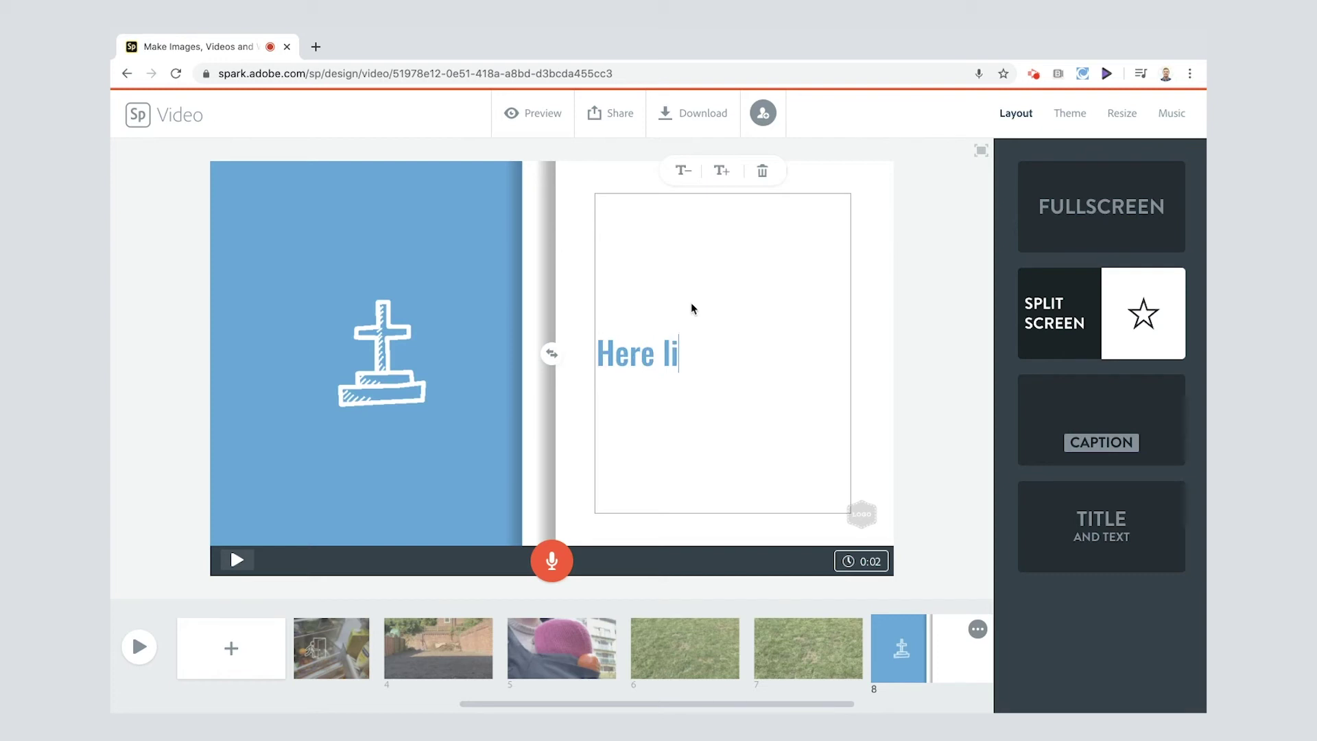
pyautogui.write('es the curious orange')
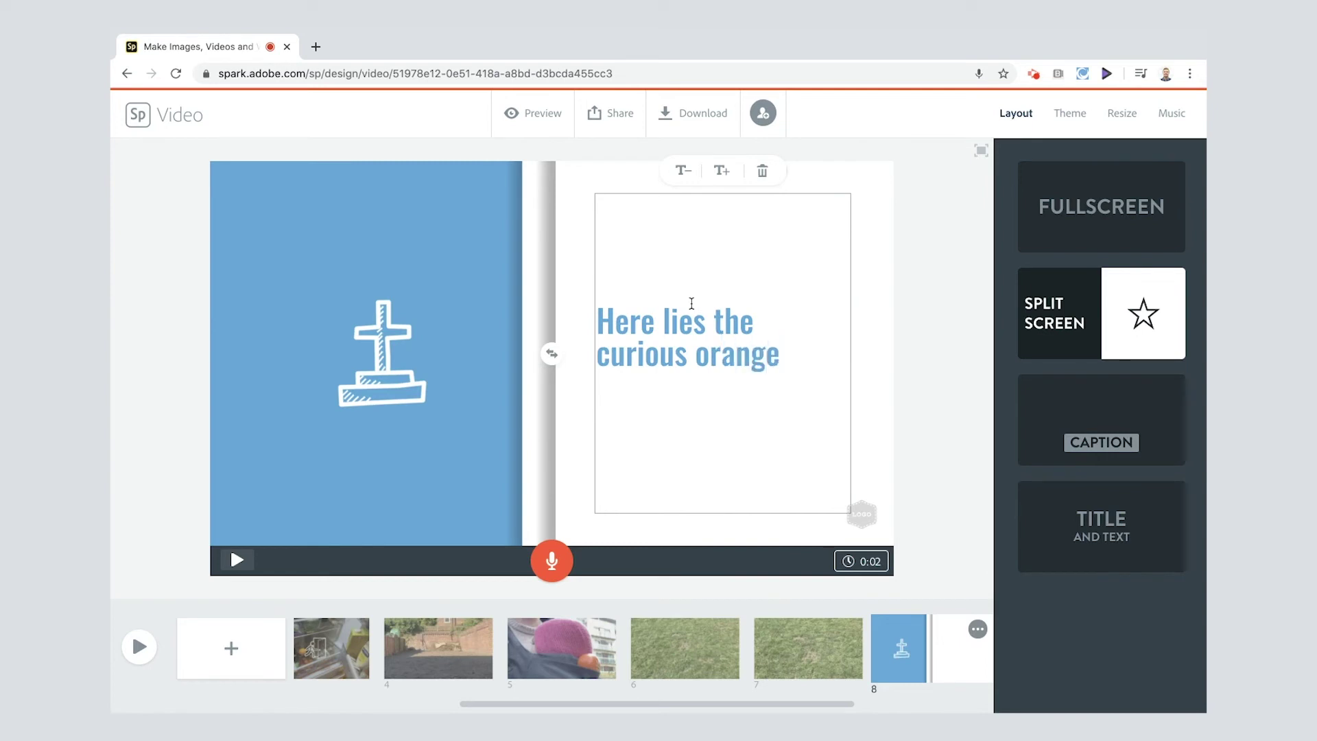
pyautogui.write('.')
pyautogui.press('Return')
pyautogui.press('Return')
pyautogui.write('Rest ')
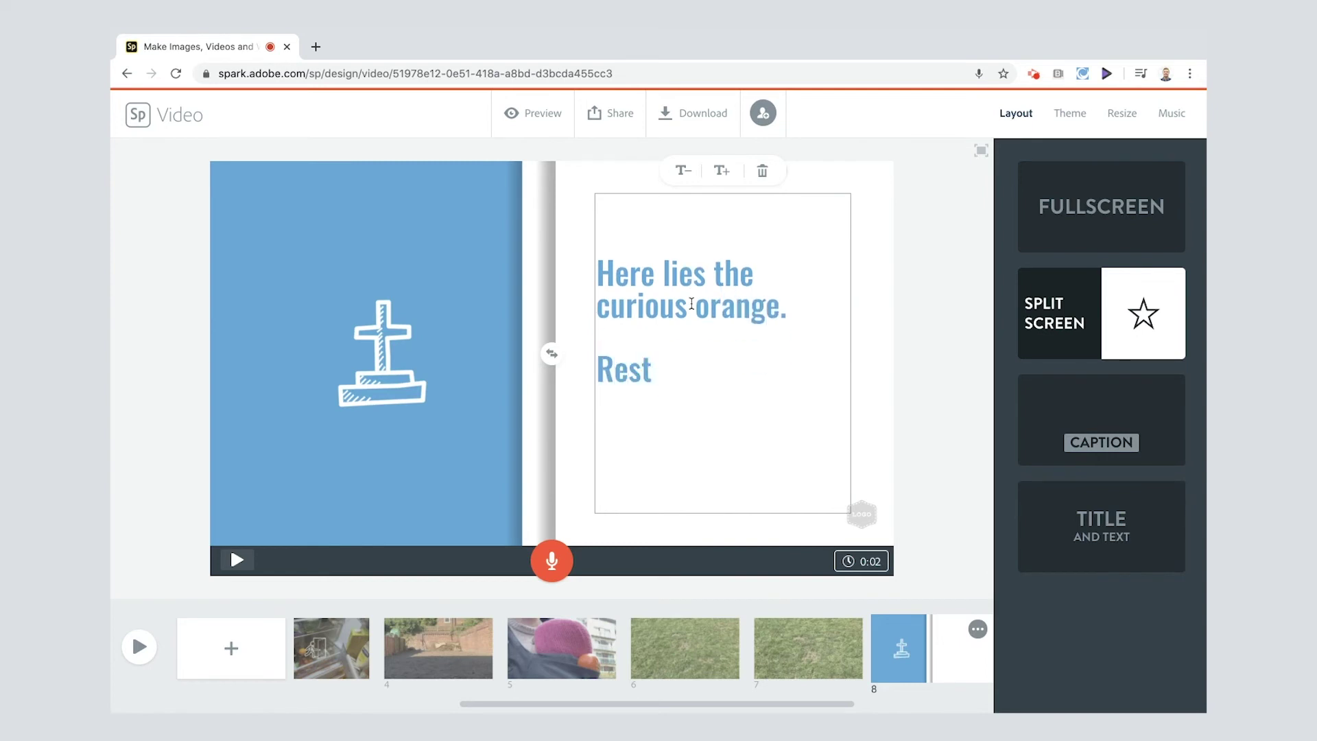
pyautogui.write('in peace.')
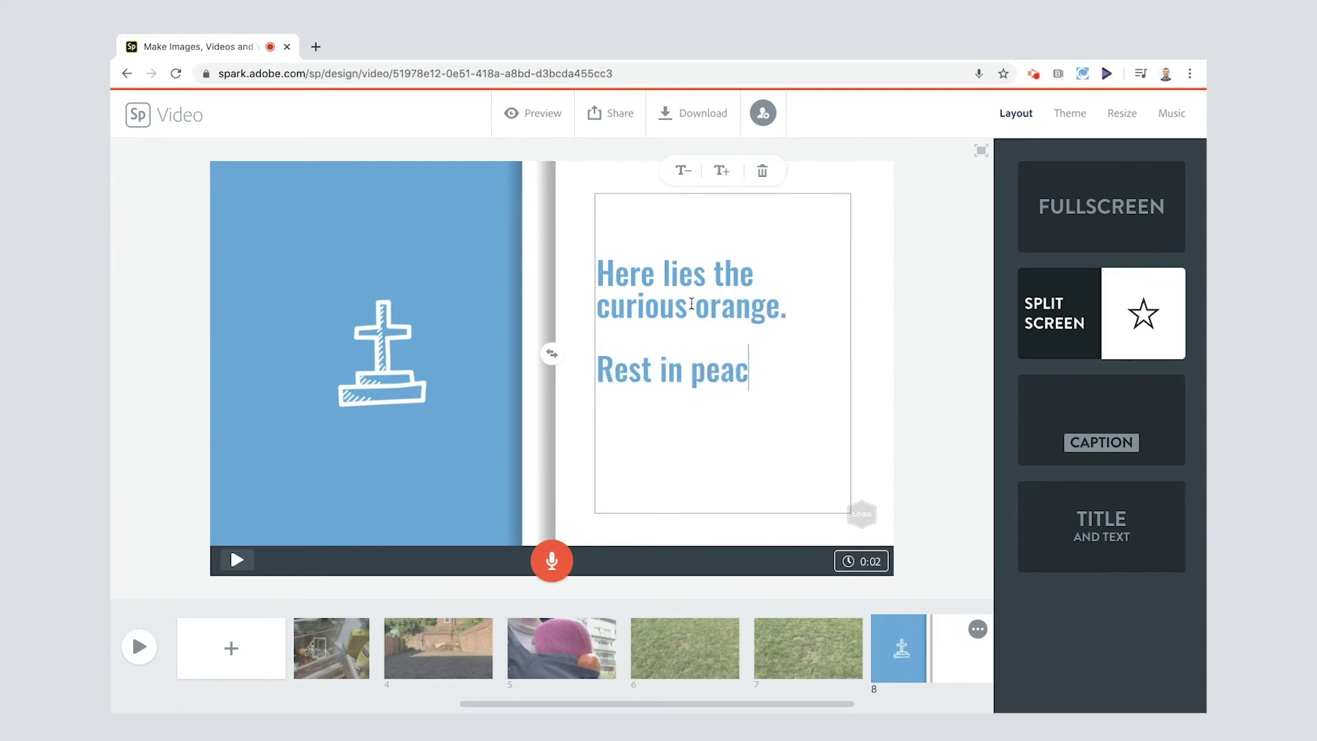
pyautogui.click(722, 170)
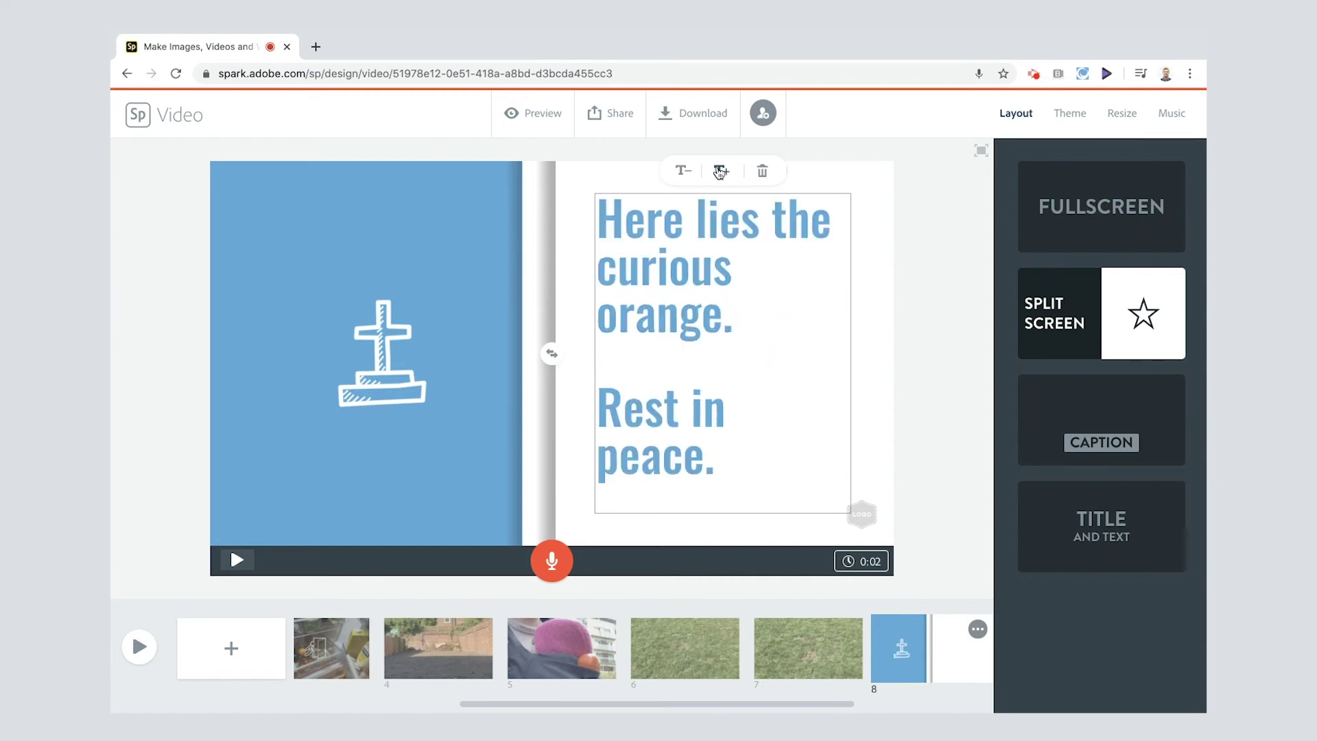
# Step: Switch the Tidal theme's colour to orange and bring the opening slides back into view
pyautogui.click(1077, 118)
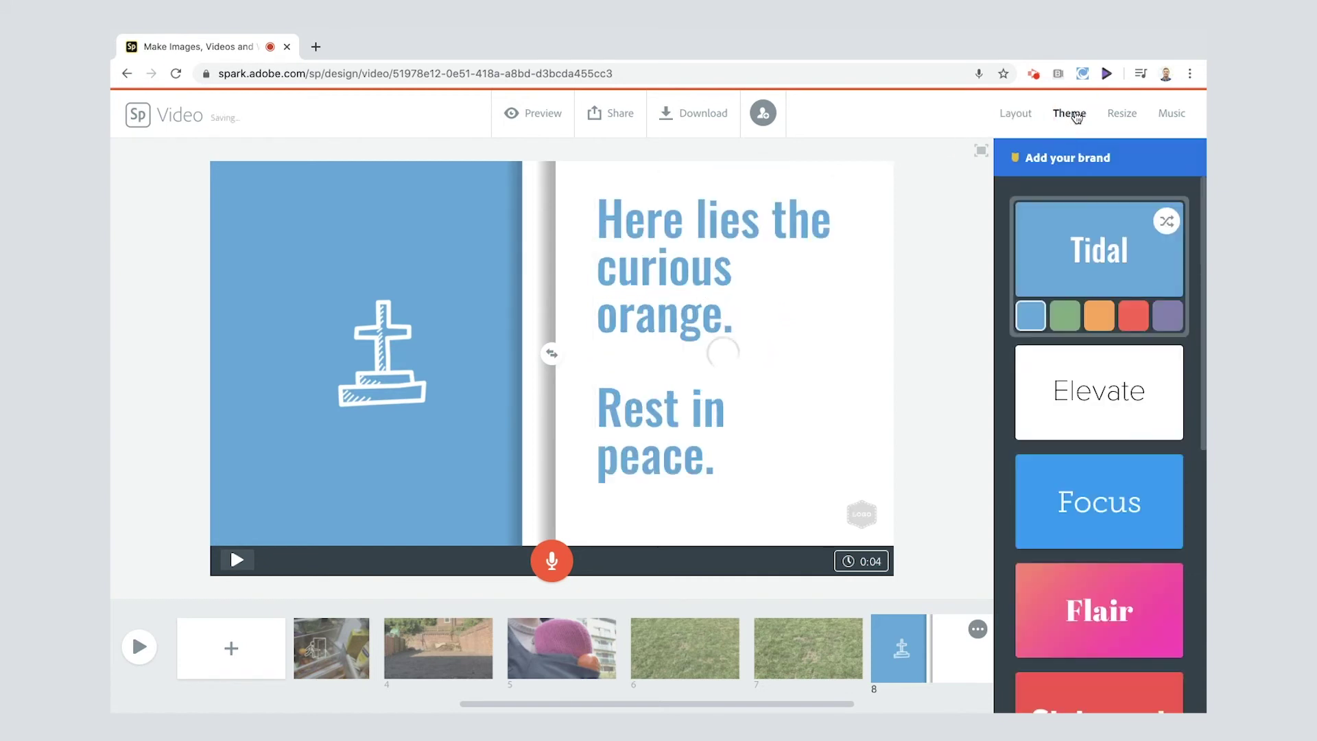
pyautogui.click(1100, 320)
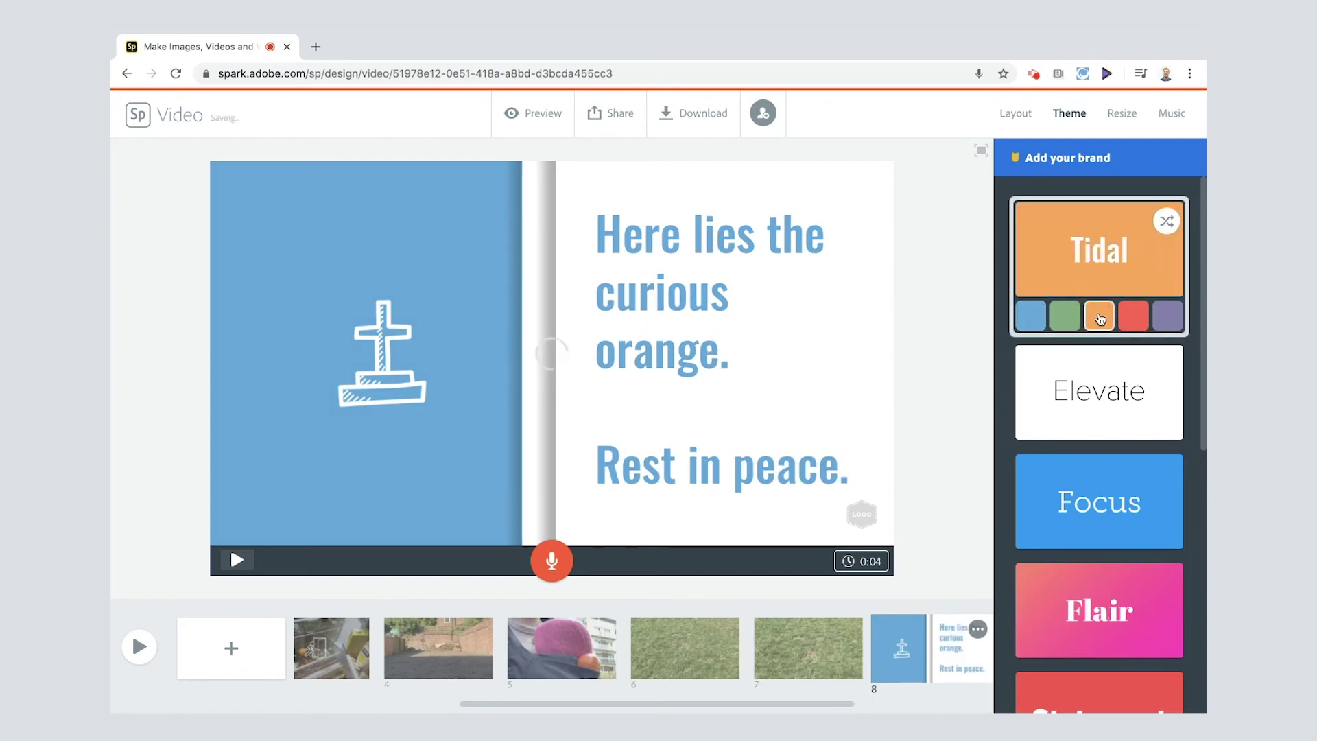
pyautogui.click(529, 705)
pyautogui.click(242, 706)
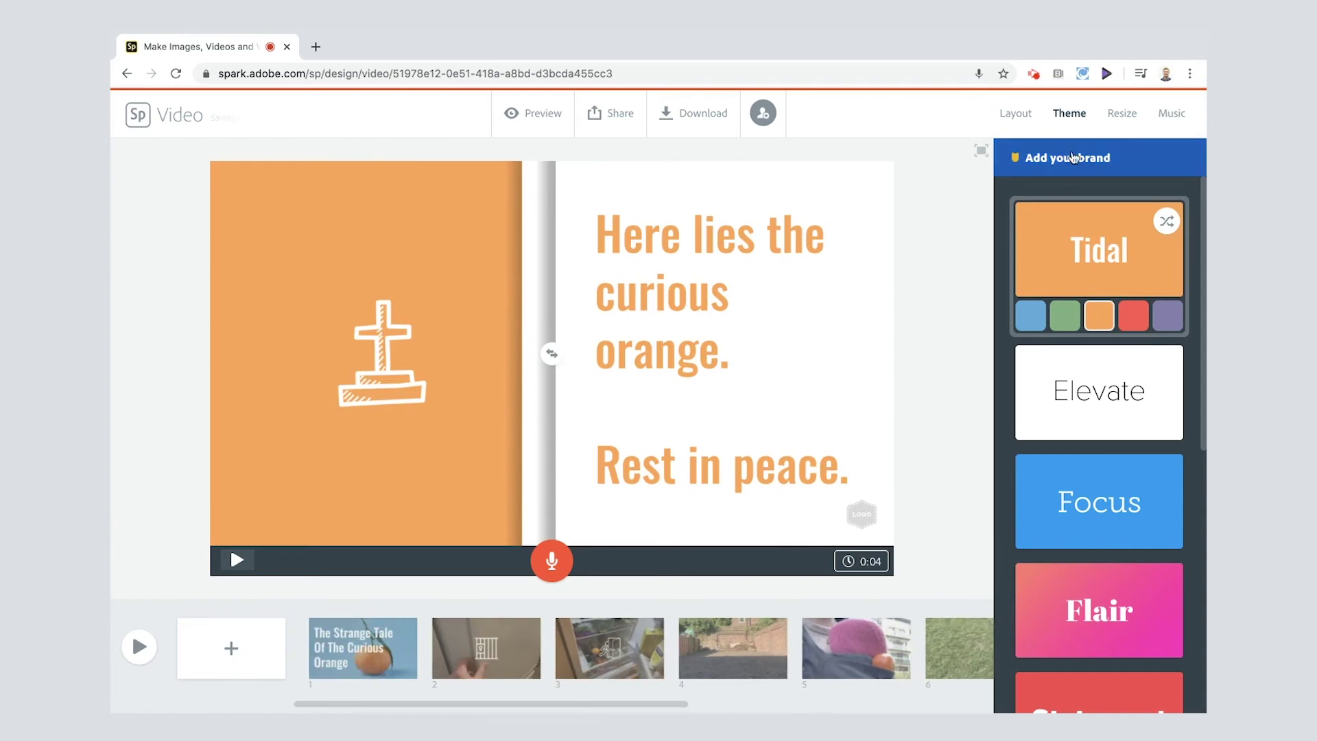
# Step: Change the background music to the Thematic track Old Country Accordion
pyautogui.click(1161, 116)
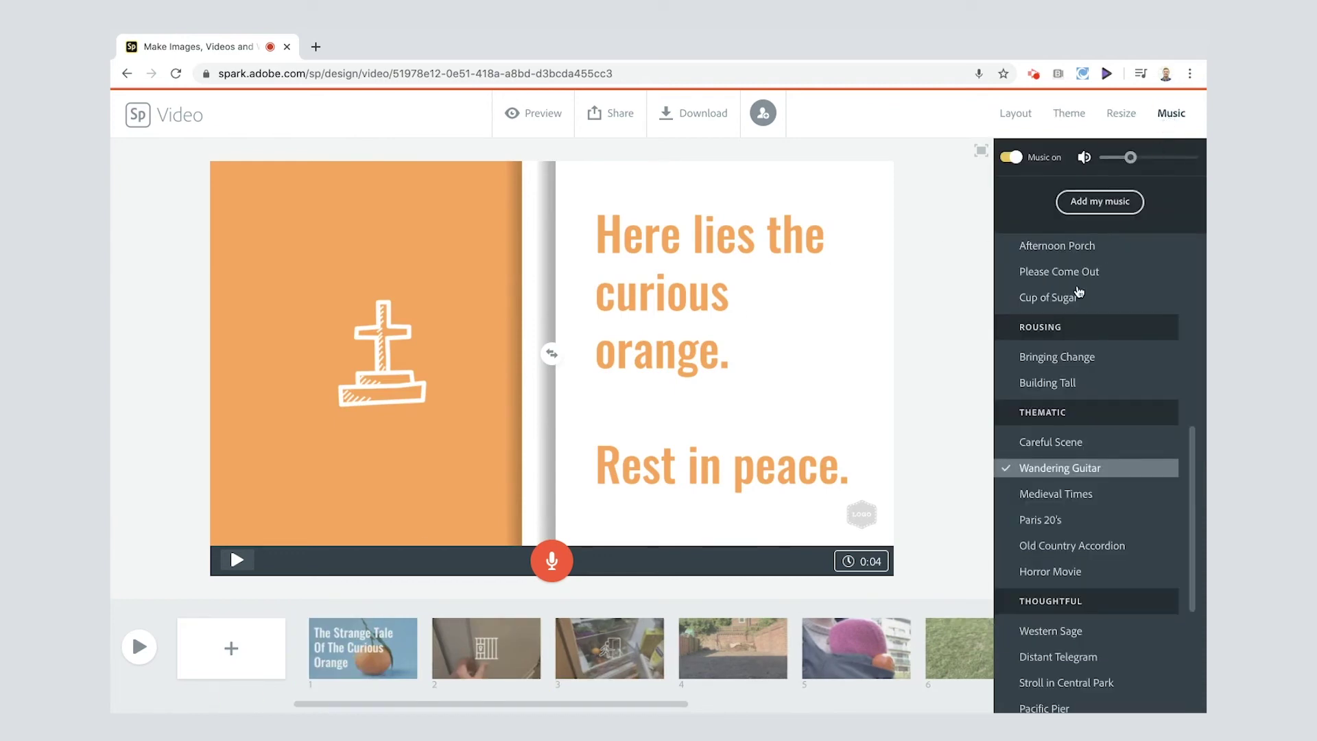
pyautogui.click(1029, 467)
pyautogui.click(1012, 549)
pyautogui.click(1040, 548)
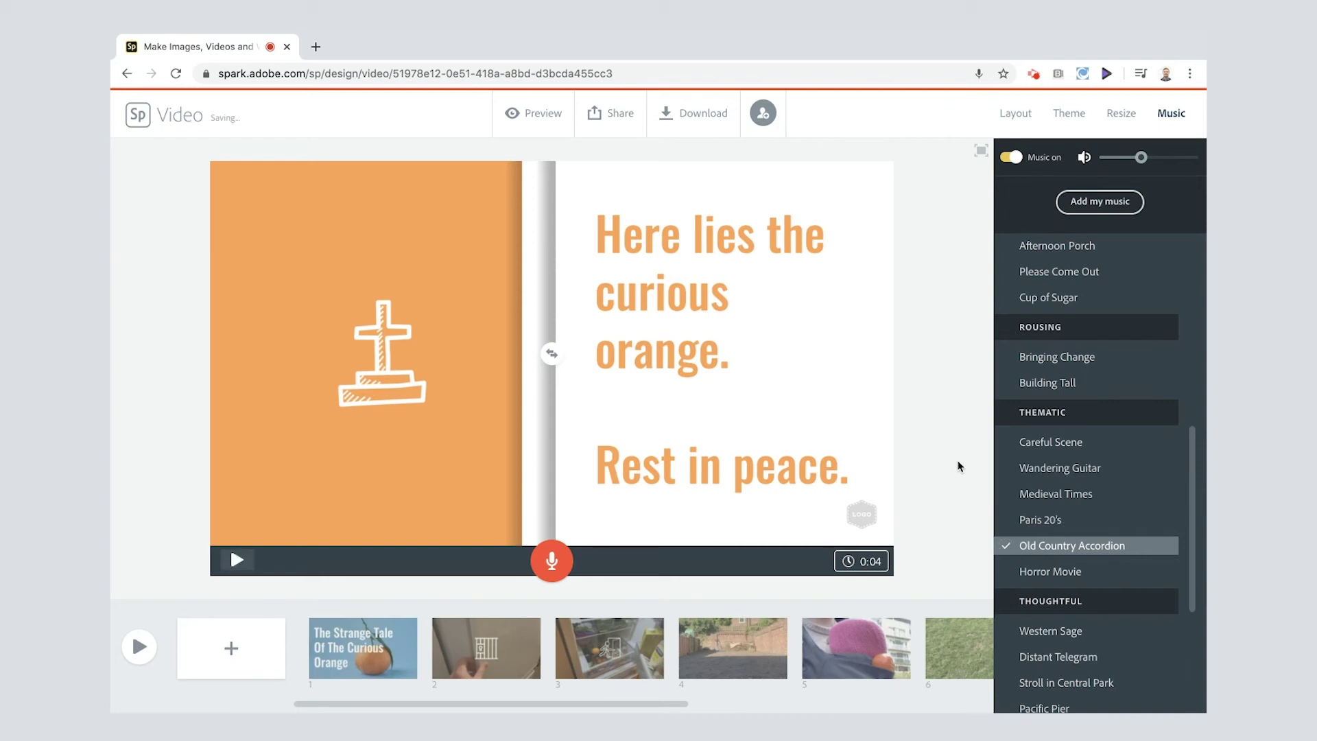
# Step: Lower the background music volume to a little under a third and start playing the whole video
pyautogui.click(1133, 160)
pyautogui.moveTo(1133, 161); pyautogui.dragTo(1130, 162)
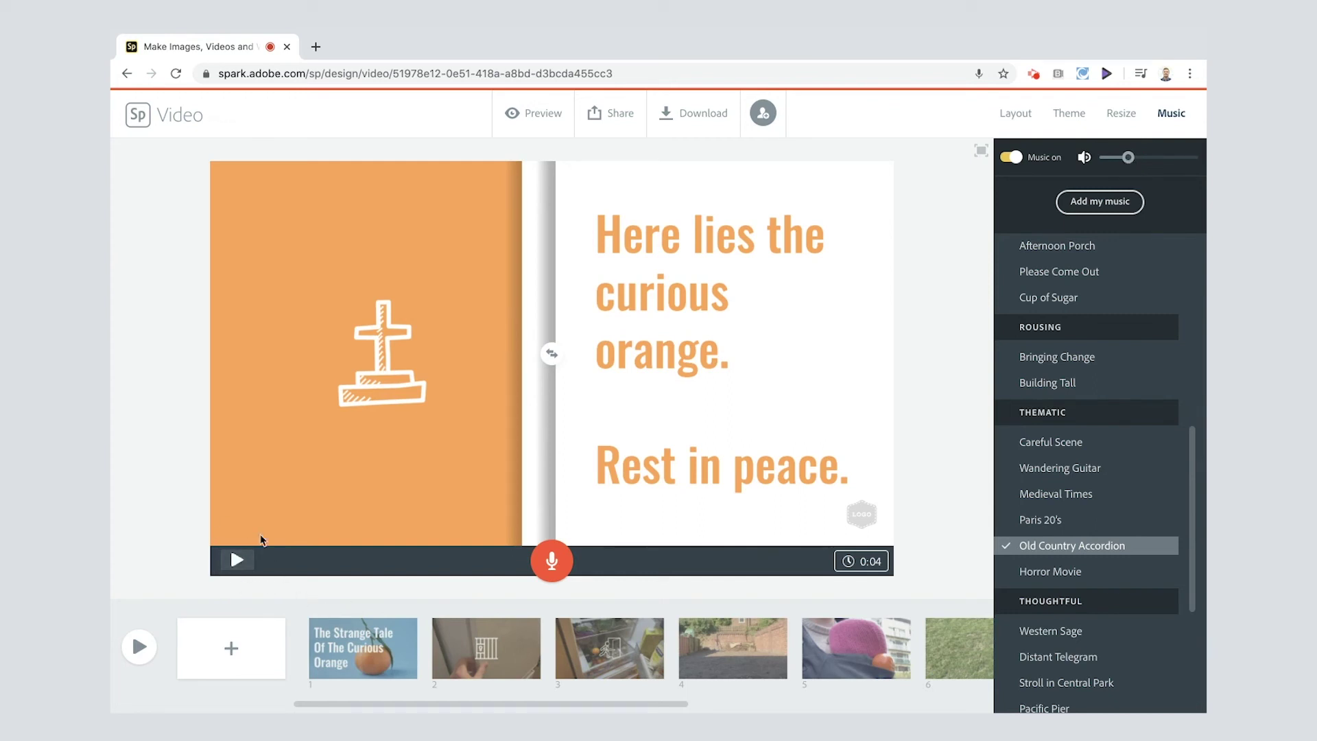
pyautogui.click(138, 649)
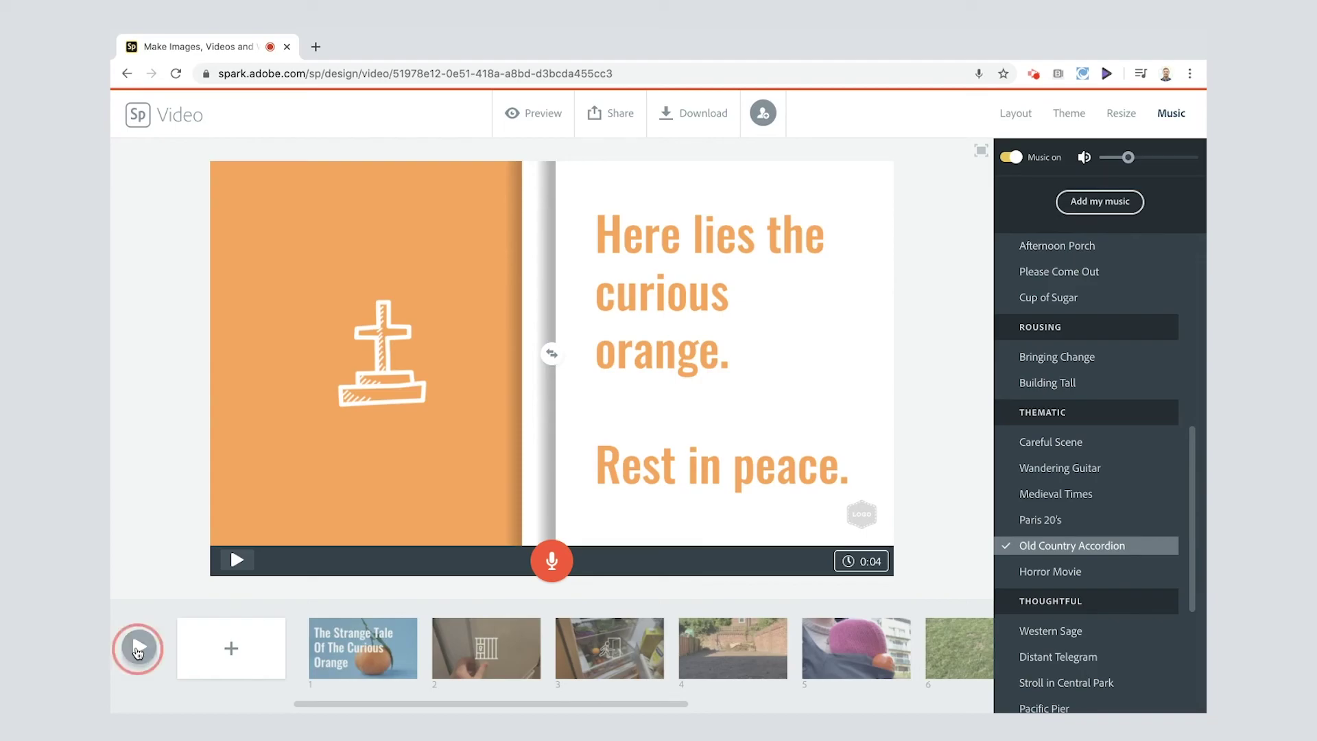